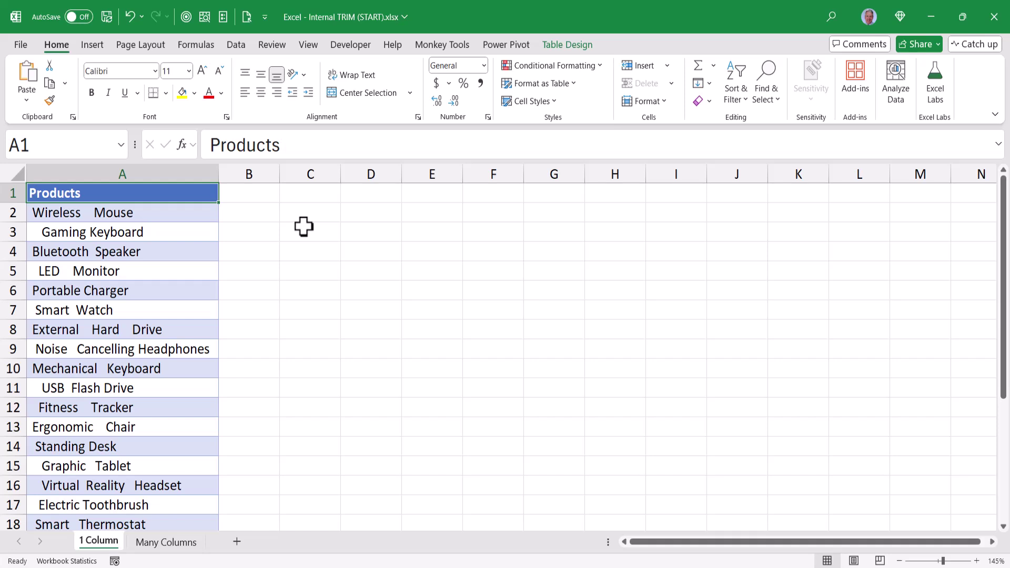
# Widen column B and enter the header Output in B1
pyautogui.moveTo(279, 174); pyautogui.dragTo(401, 174)
pyautogui.click(287, 193)
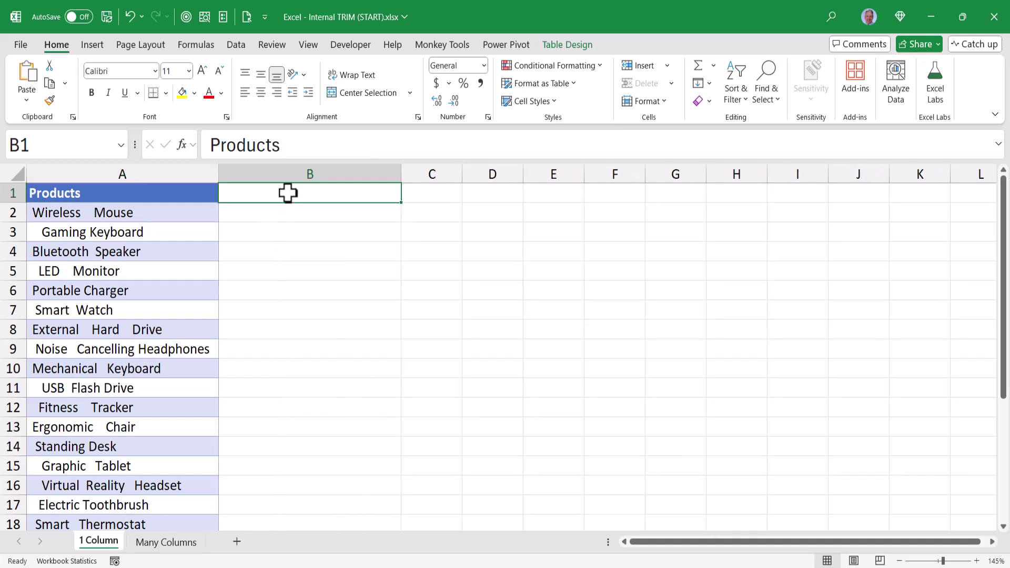
pyautogui.write('Outpu')
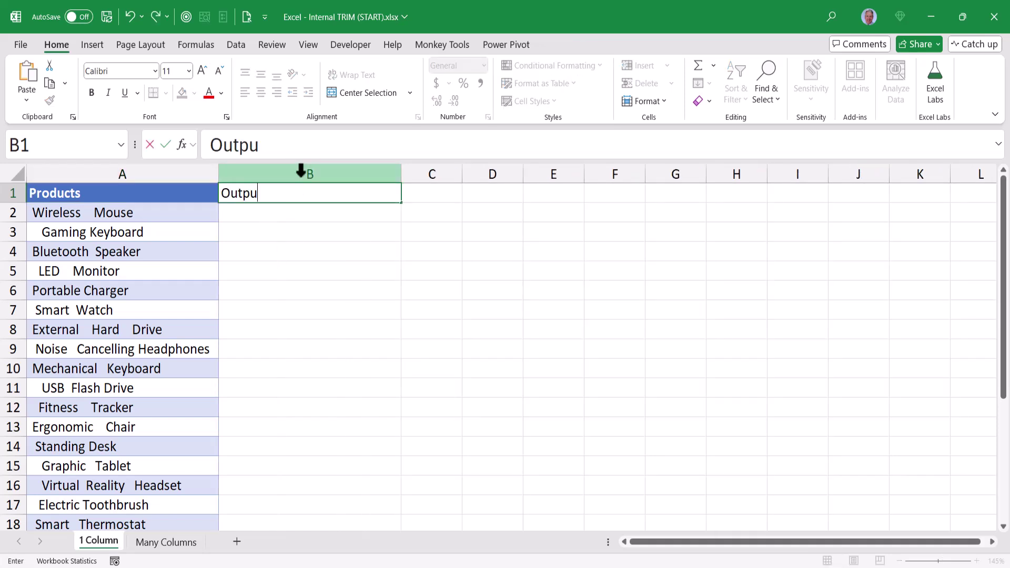
pyautogui.write('t')
pyautogui.press('Return')
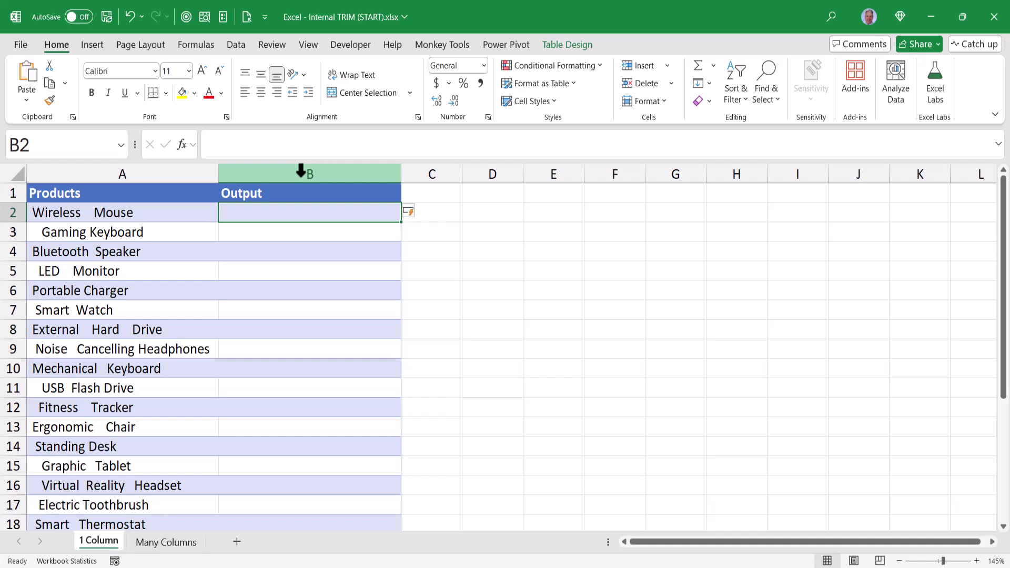
pyautogui.write('=trim(')
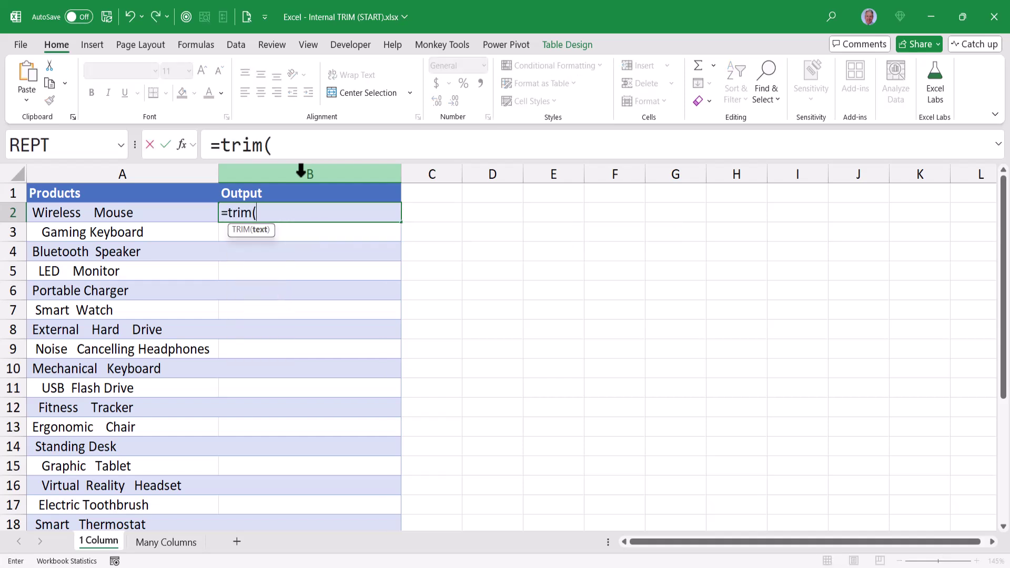
pyautogui.press('Left')
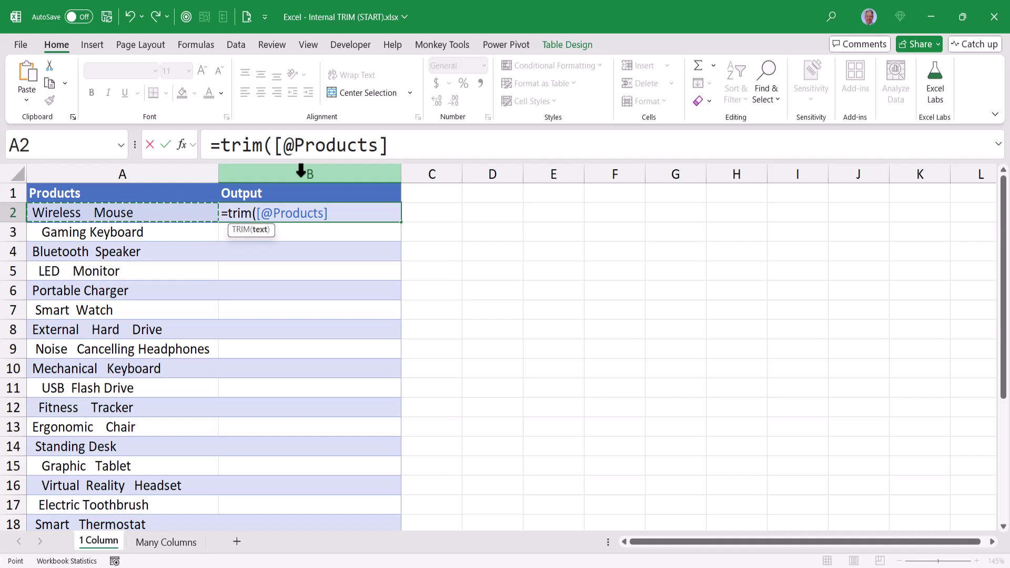
pyautogui.write(')')
pyautogui.press('Return')
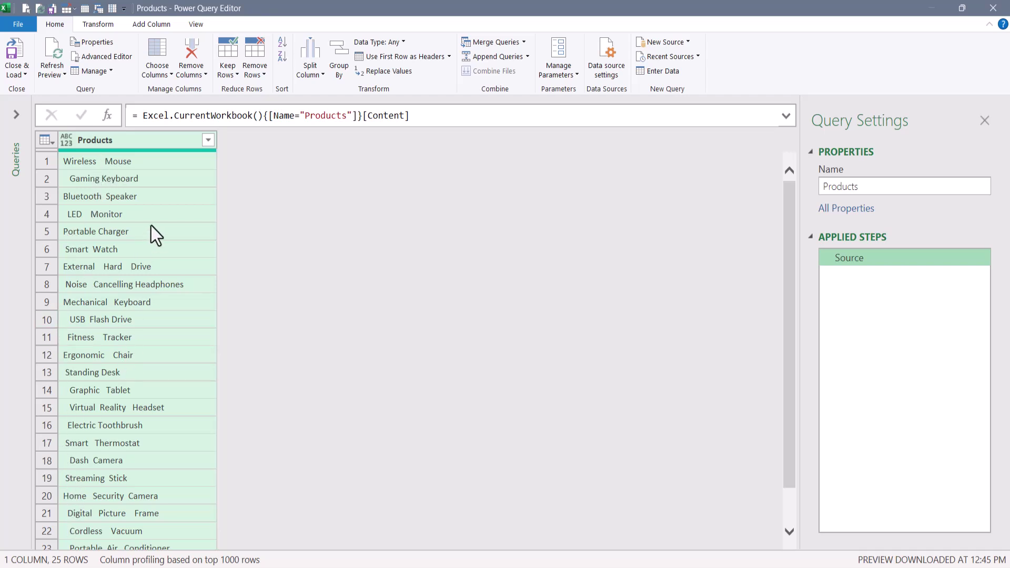
# Inspect the spacing in the Bluetooth Speaker value, then select the Products column
pyautogui.click(165, 199)
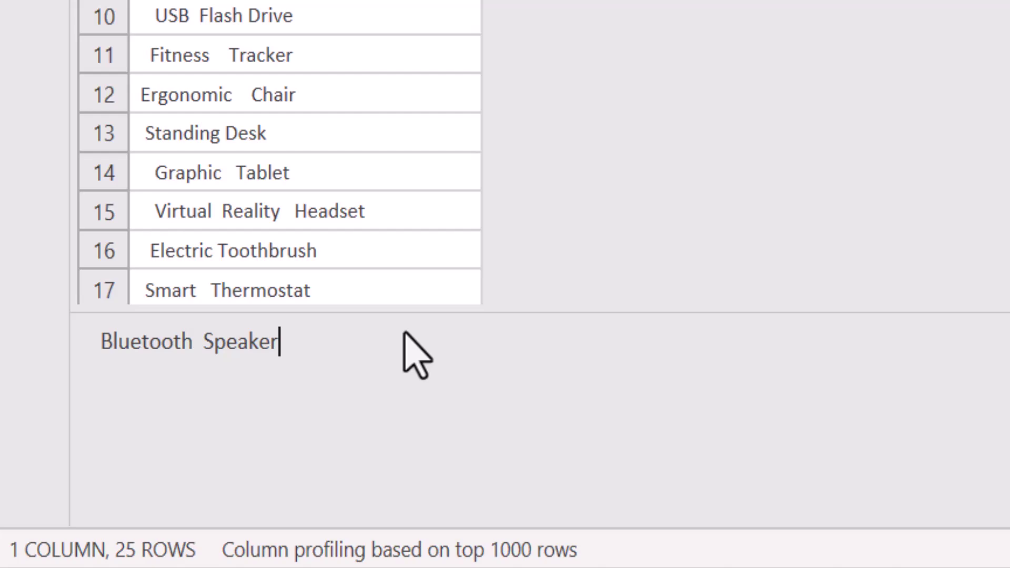
pyautogui.click(148, 144)
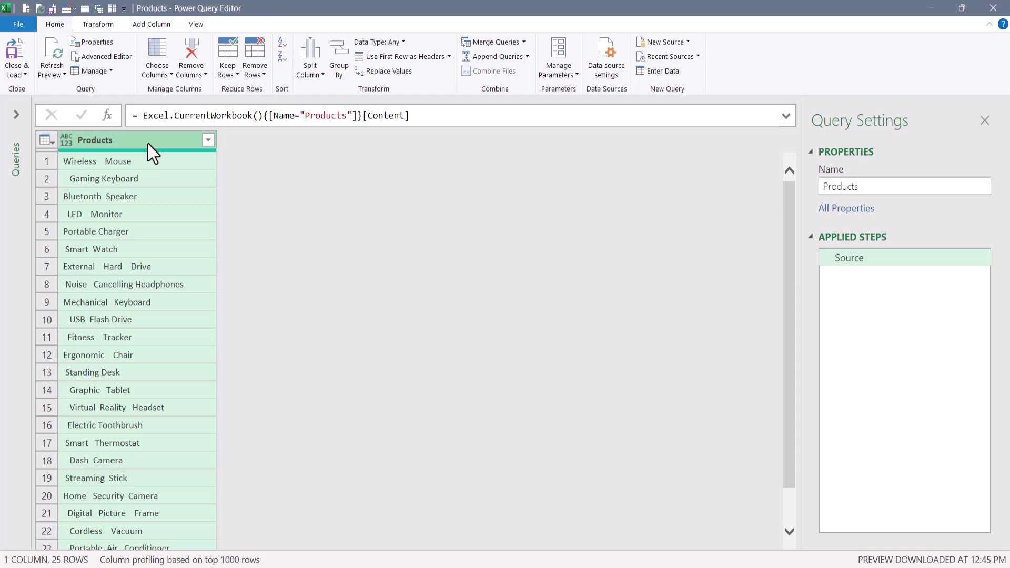
# Apply Transform > Trim to the Products column
pyautogui.rightClick(148, 143)
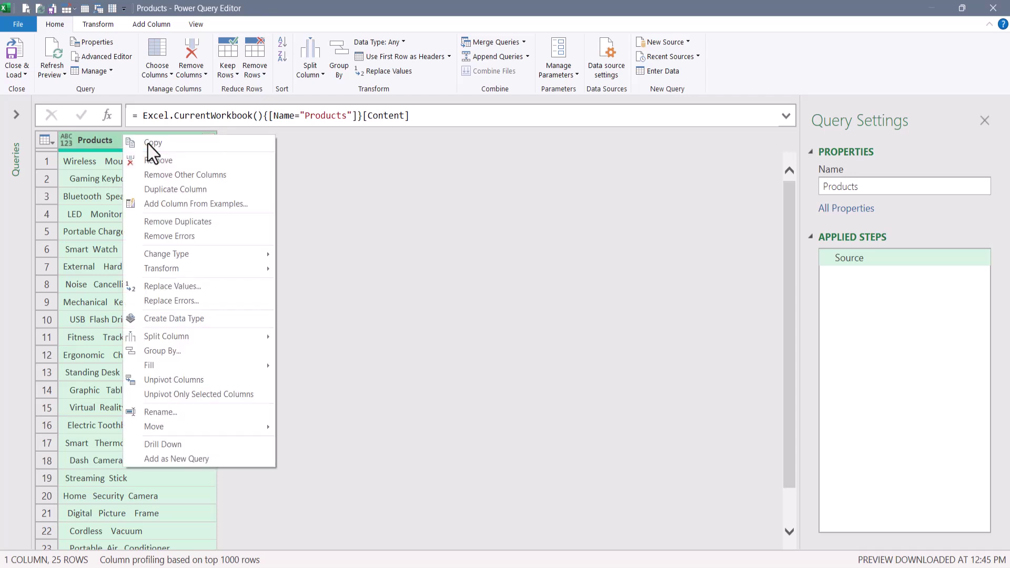
pyautogui.moveTo(160, 271)
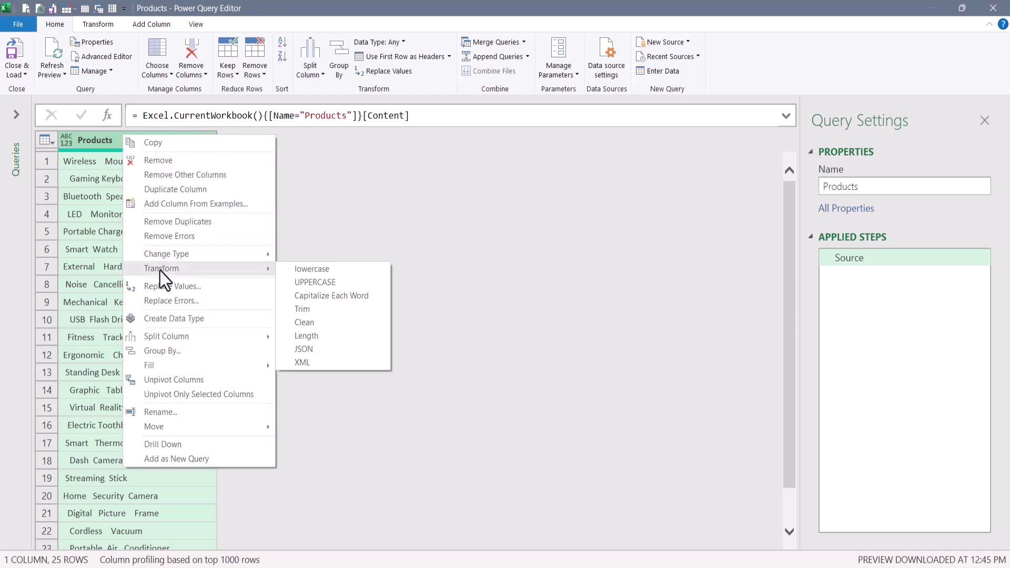
pyautogui.click(330, 312)
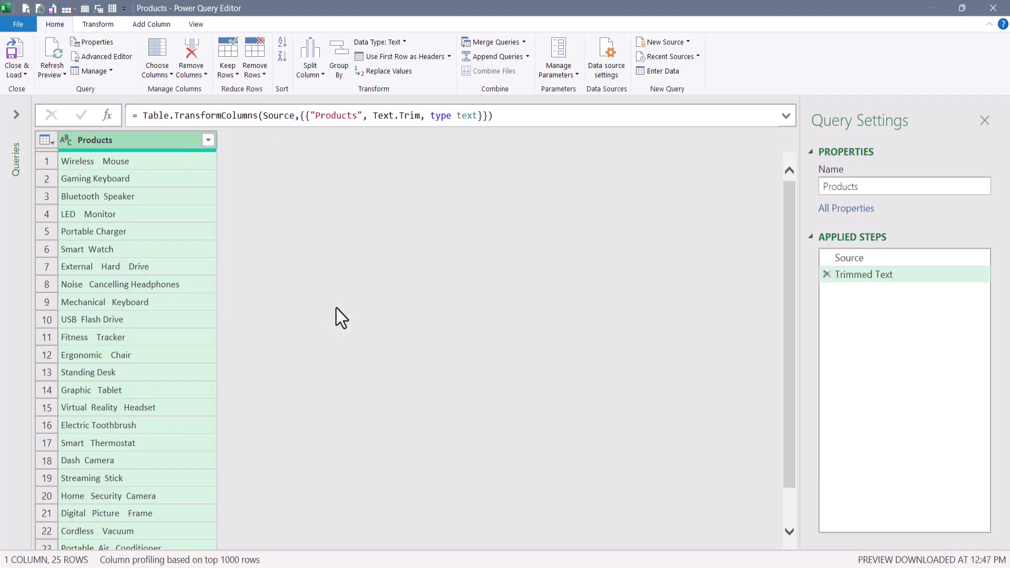
# Check the Bluetooth Speaker and Noise Cancelling Headphones values, confirming double spaces between words remain
pyautogui.click(166, 196)
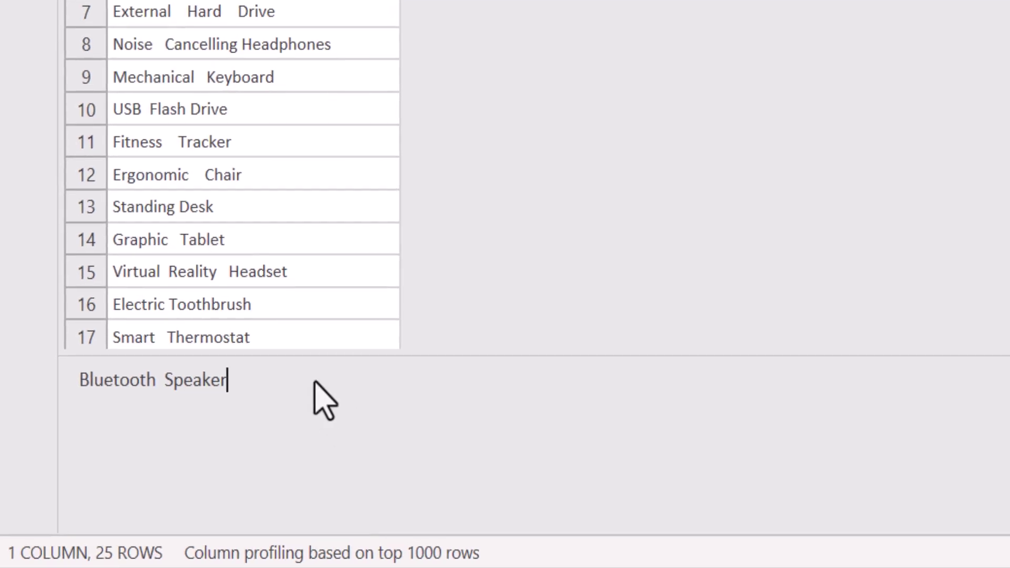
pyautogui.hotkey('ctrl', 'Left')
pyautogui.press('Left')
pyautogui.click(207, 42)
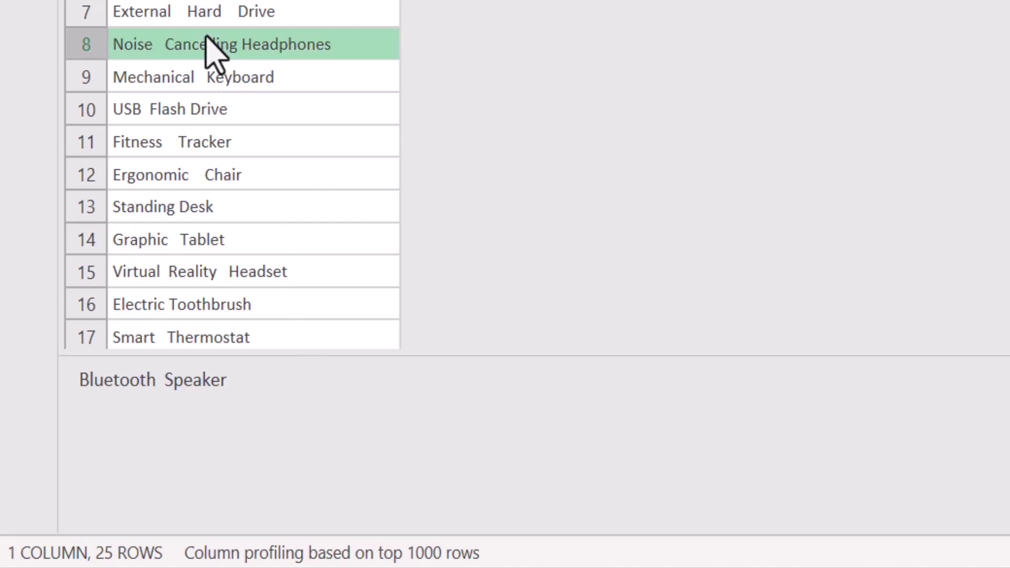
pyautogui.click(136, 379)
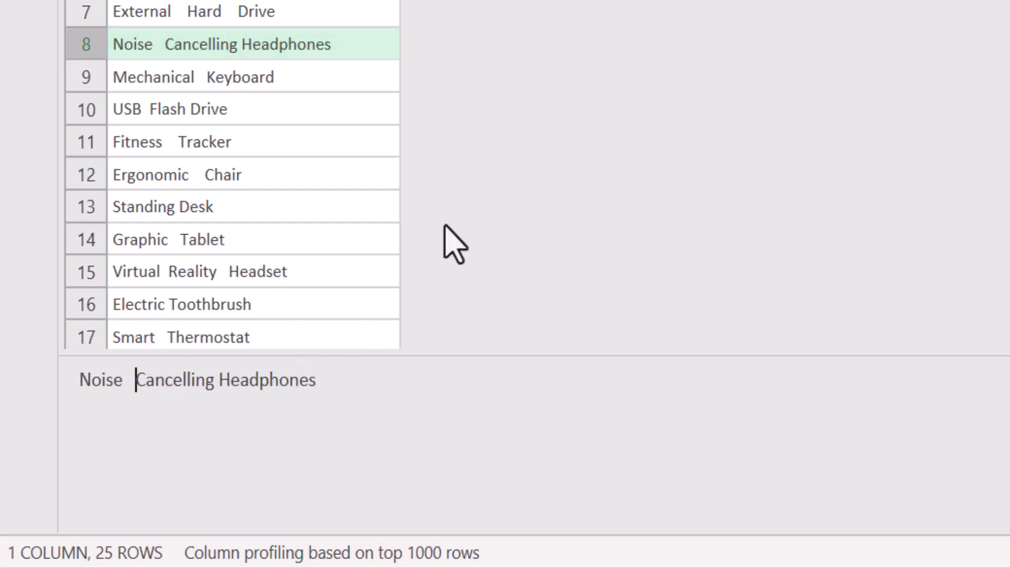
pyautogui.press('Left')
pyautogui.press('Left')
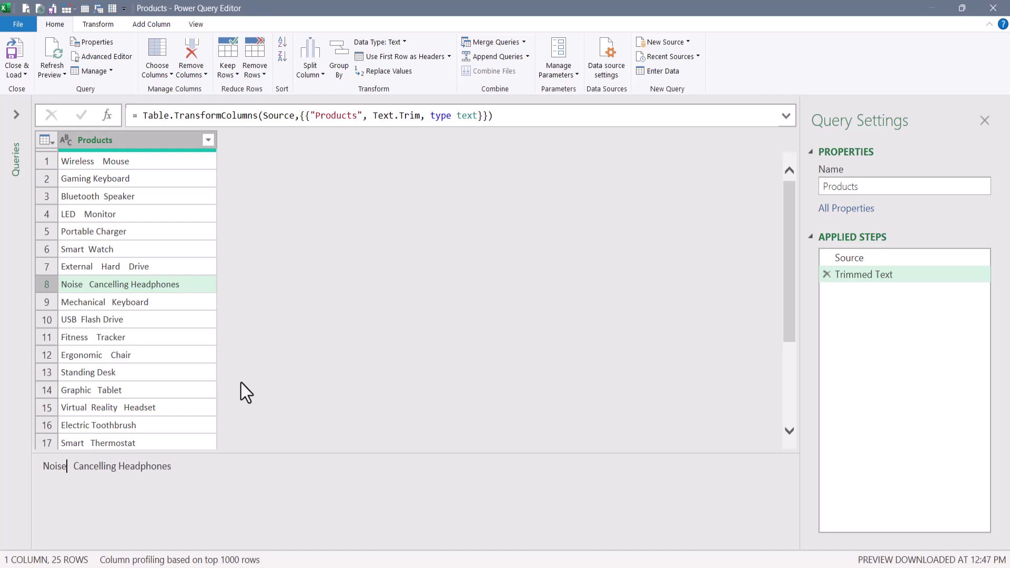
pyautogui.rightClick(140, 139)
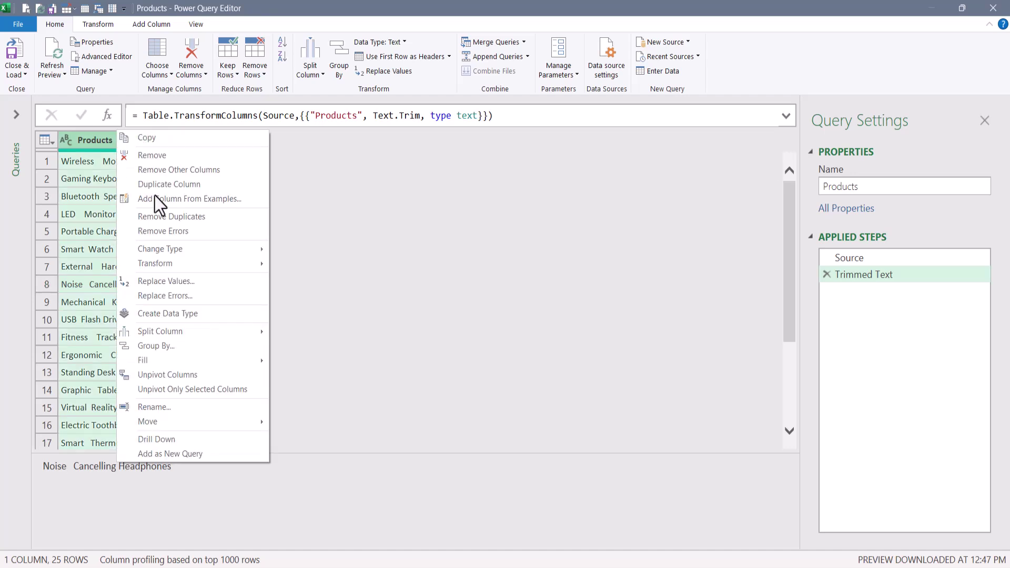
pyautogui.moveTo(164, 263)
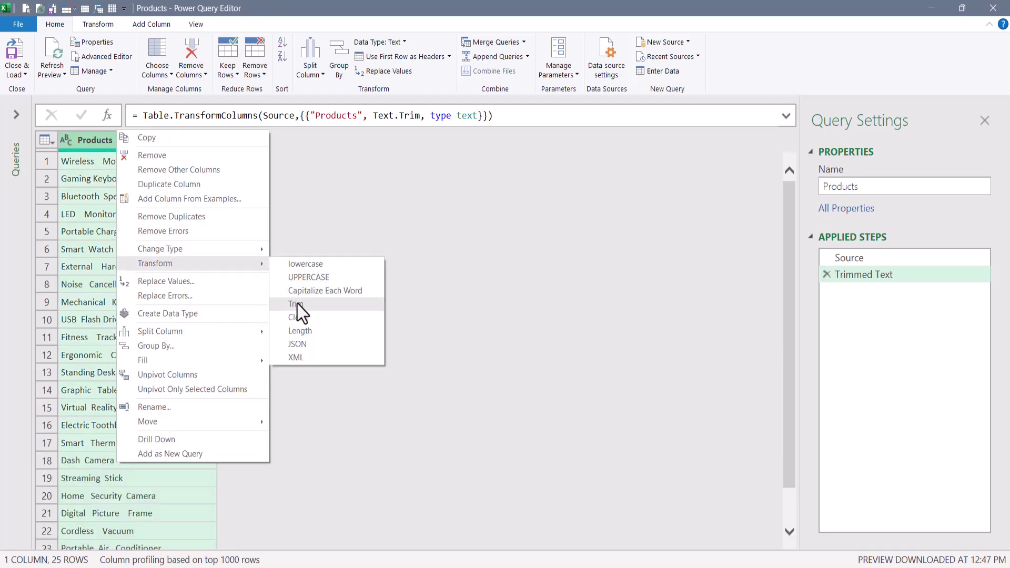
pyautogui.click(307, 191)
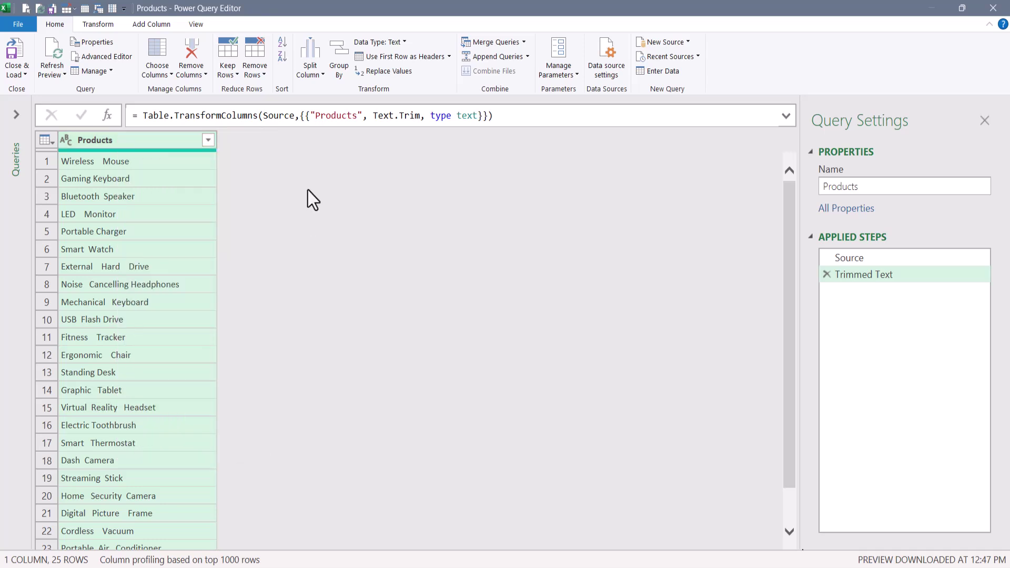
# Delete the Trimmed Text step from Applied Steps
pyautogui.click(827, 274)
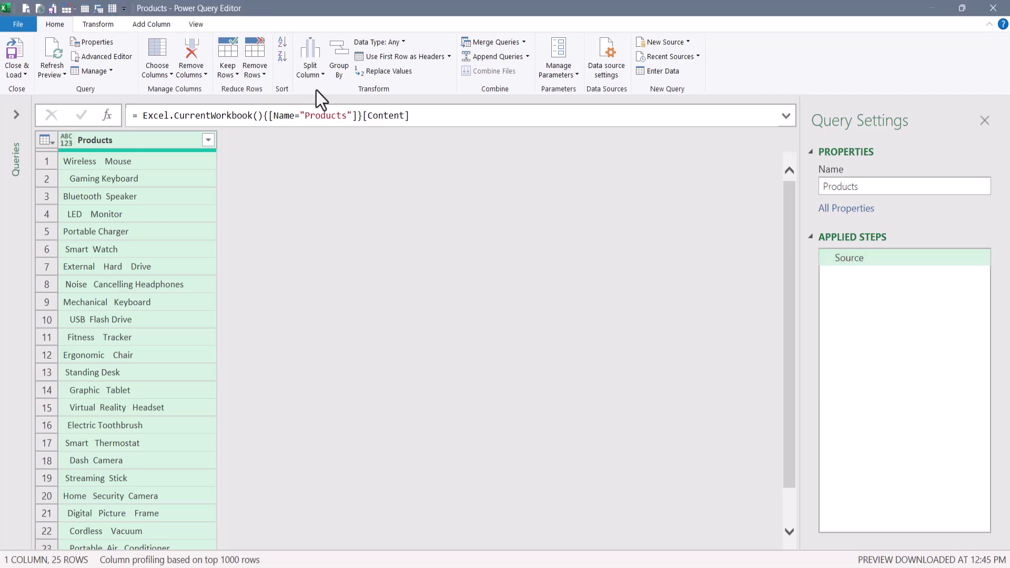
# Create a custom column Step1 with the formula Text.Split([Products], " ")
pyautogui.click(315, 54)
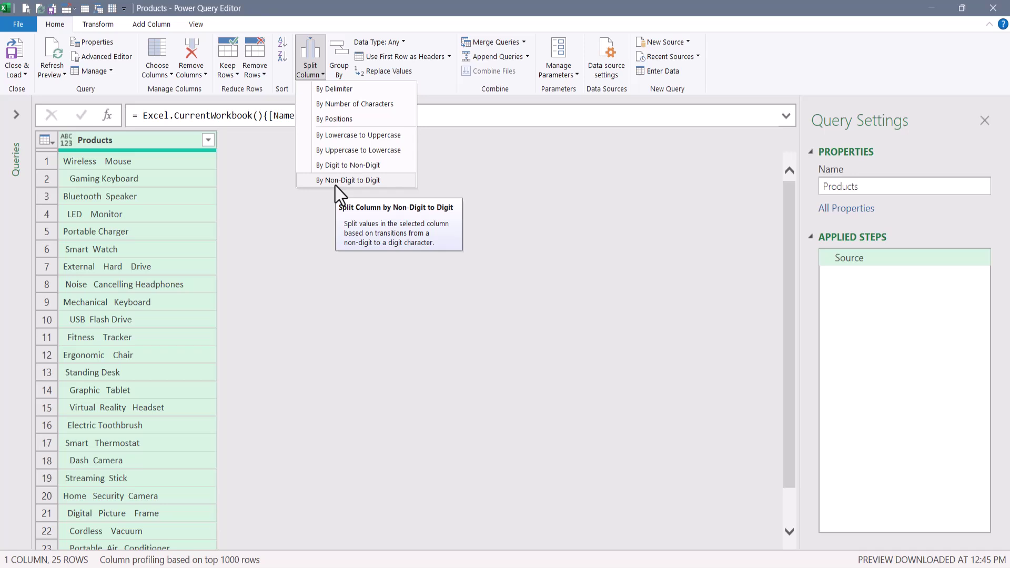
pyautogui.click(156, 26)
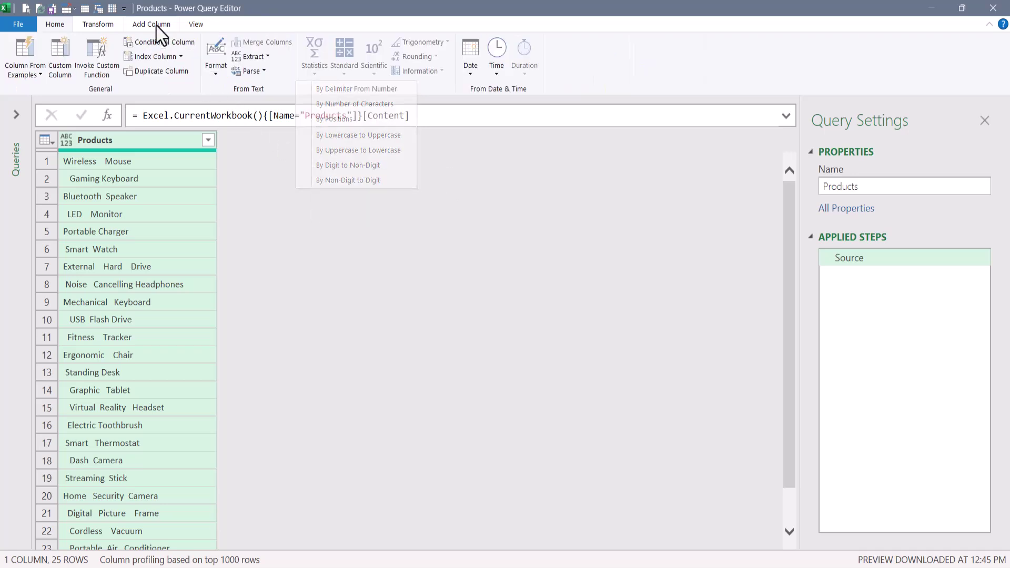
pyautogui.click(63, 53)
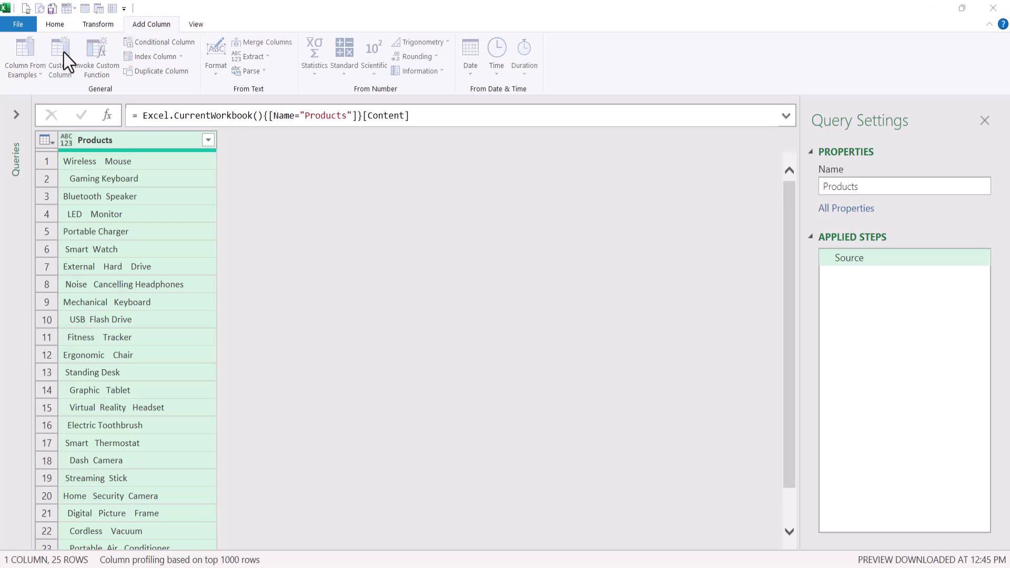
pyautogui.write('Step1')
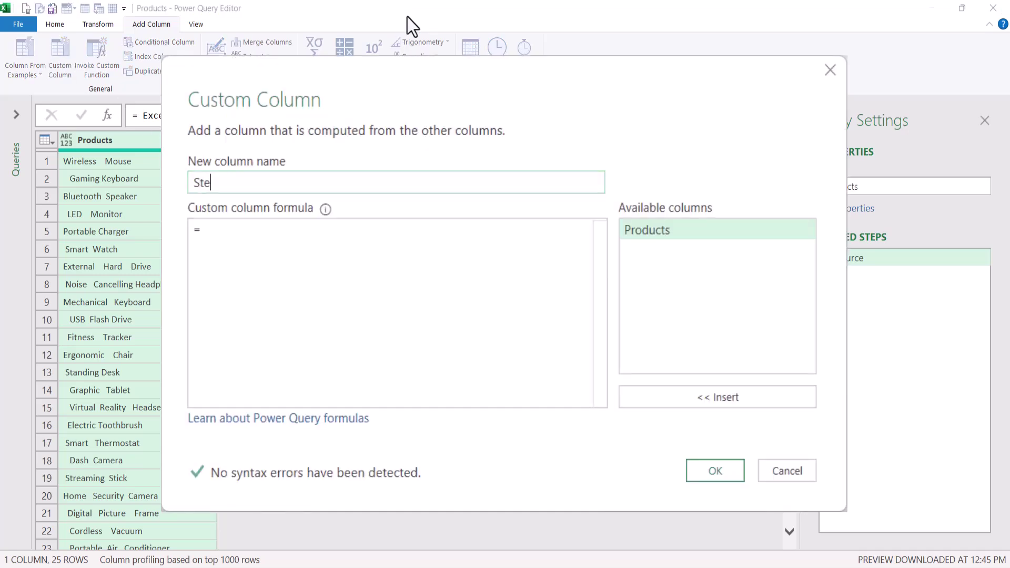
pyautogui.click(356, 274)
pyautogui.write('tex')
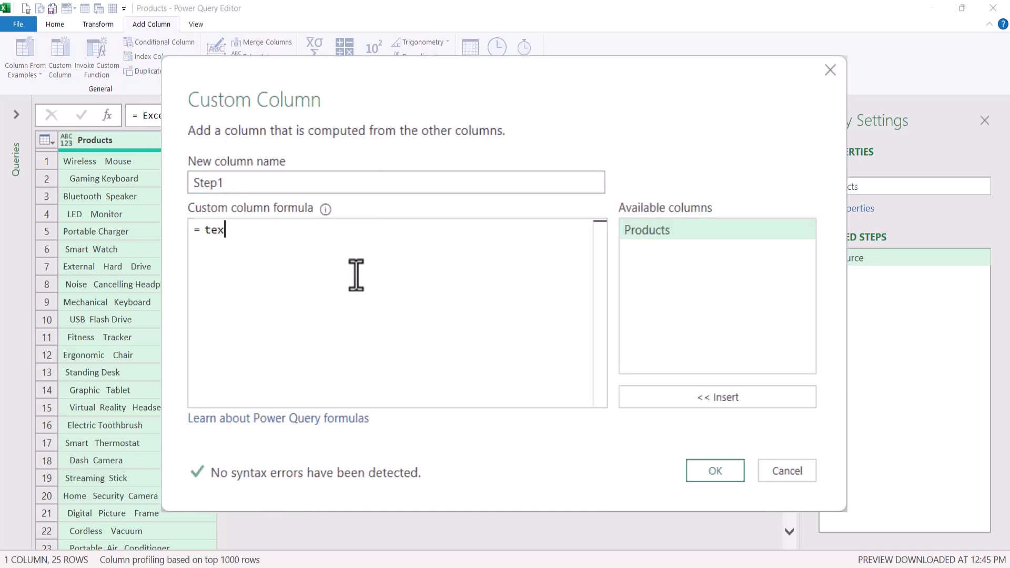
pyautogui.write('tsplit')
pyautogui.press('Tab')
pyautogui.write('(')
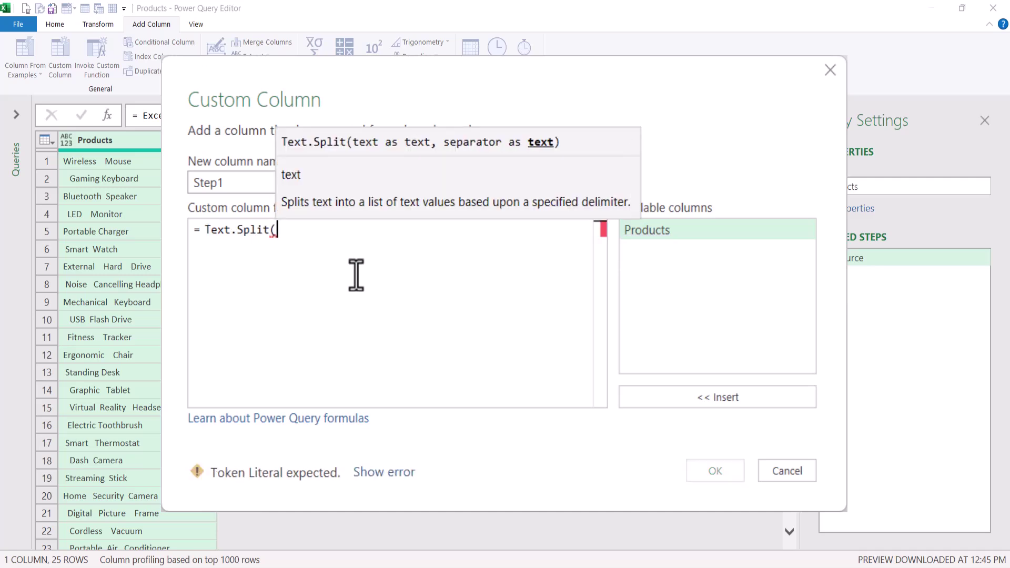
pyautogui.doubleClick(654, 231)
pyautogui.write(',')
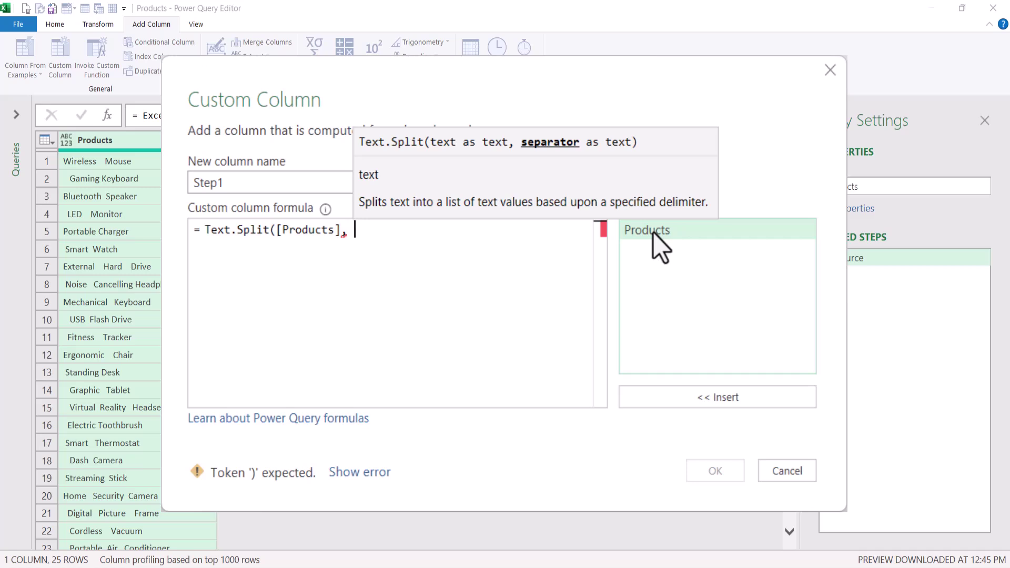
pyautogui.write(' " "')
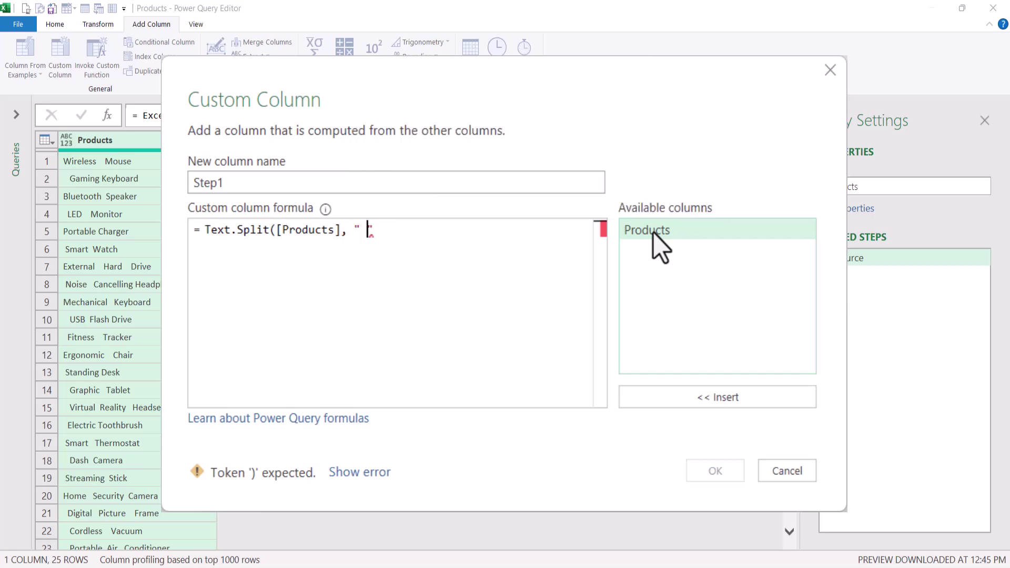
pyautogui.write(')')
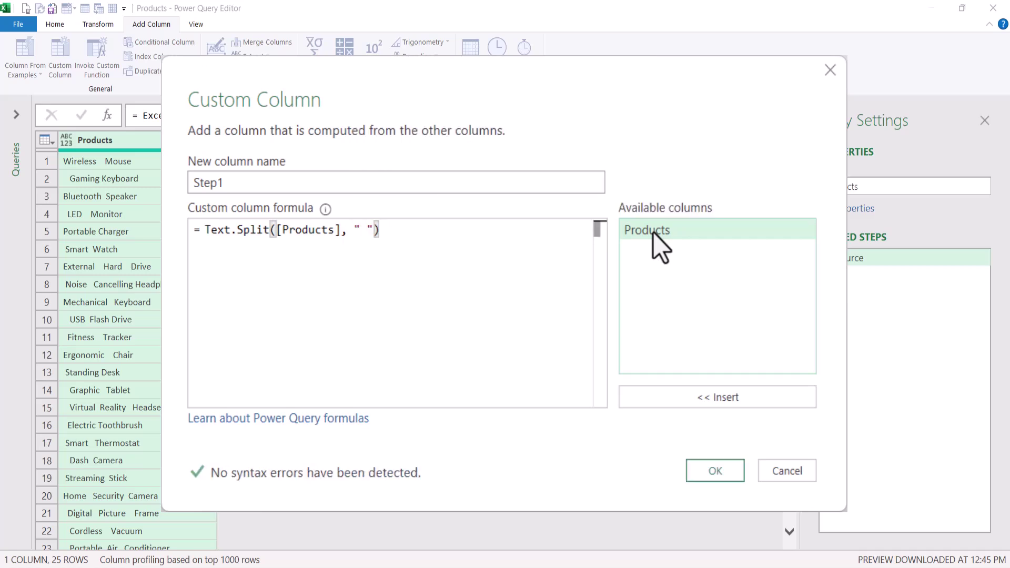
pyautogui.click(716, 472)
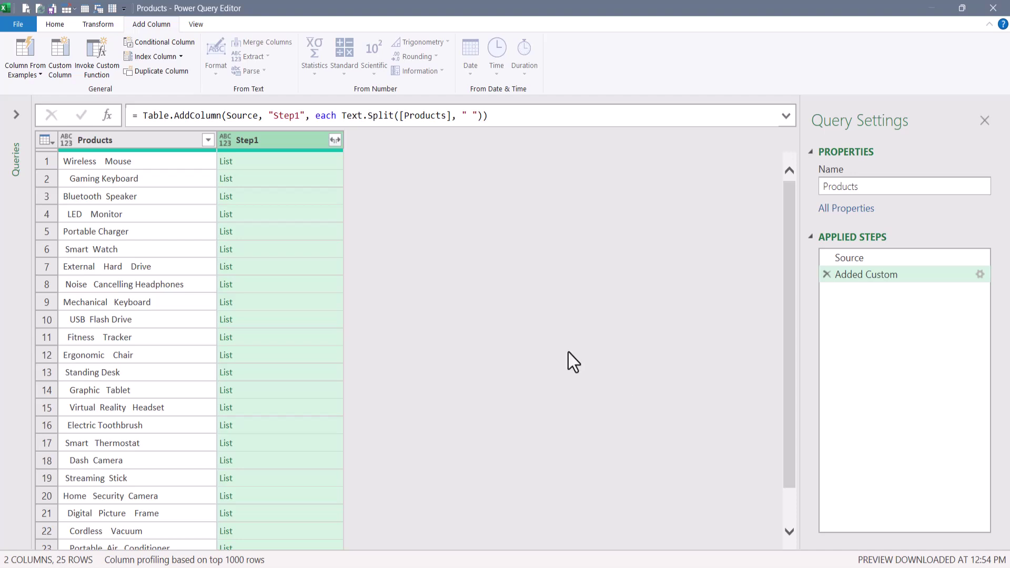
pyautogui.click(273, 161)
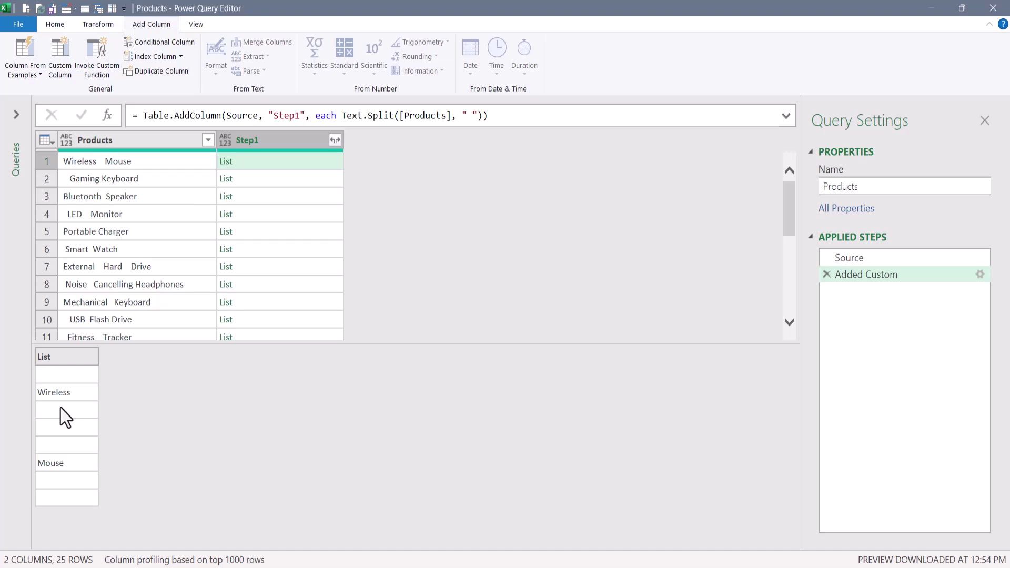
pyautogui.click(270, 184)
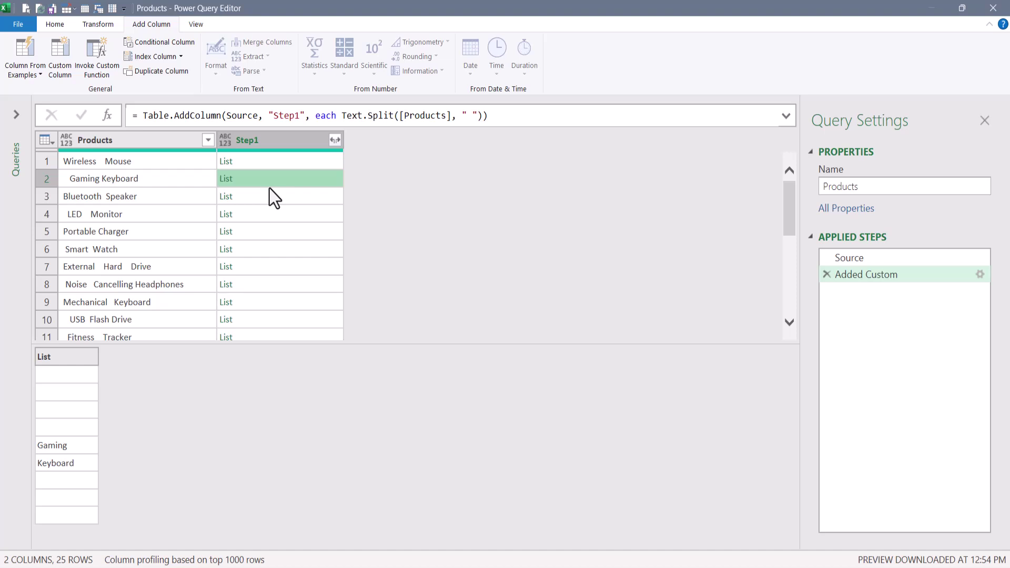
pyautogui.click(276, 197)
pyautogui.click(274, 212)
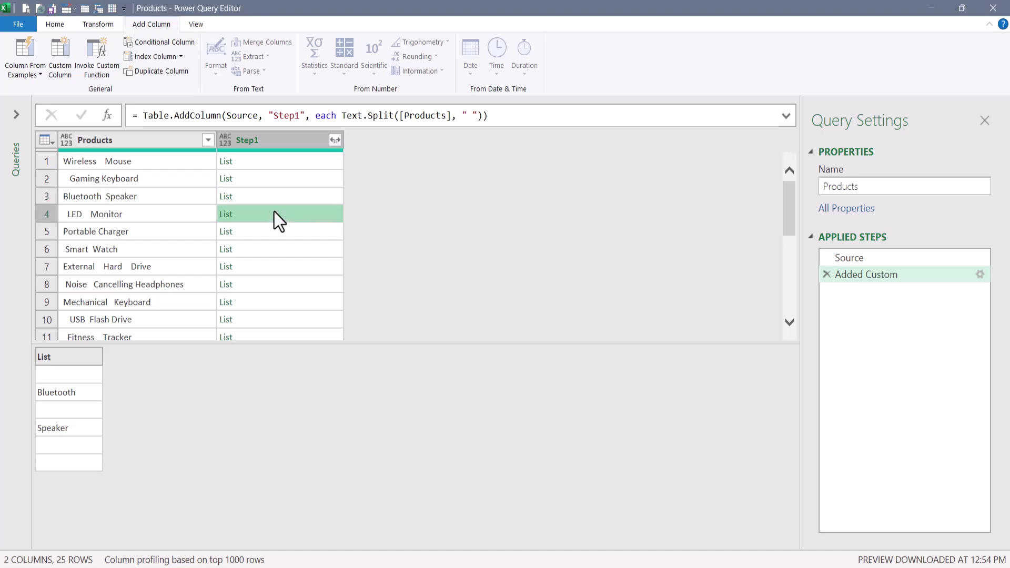
pyautogui.click(273, 233)
pyautogui.click(267, 250)
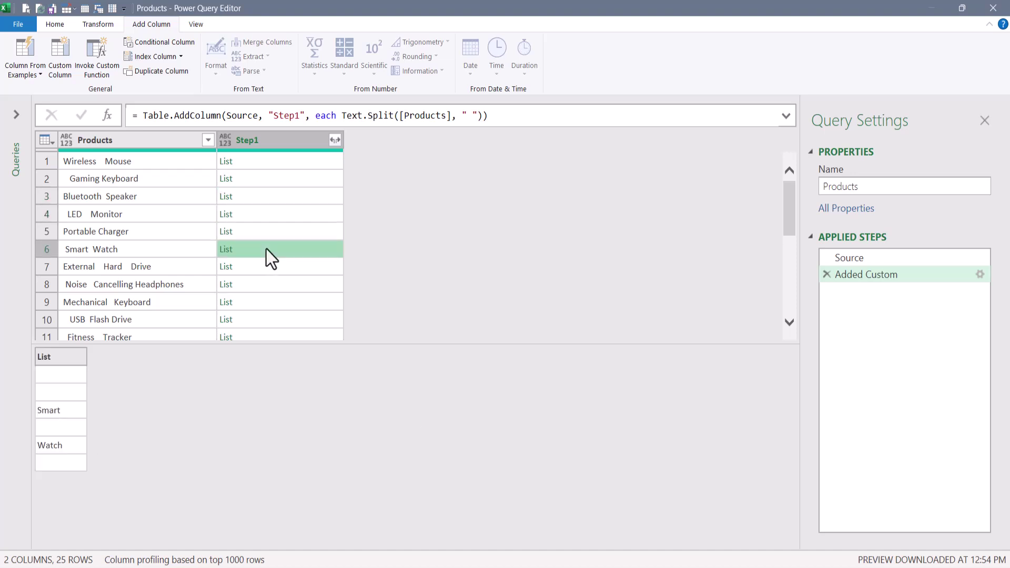
pyautogui.click(268, 269)
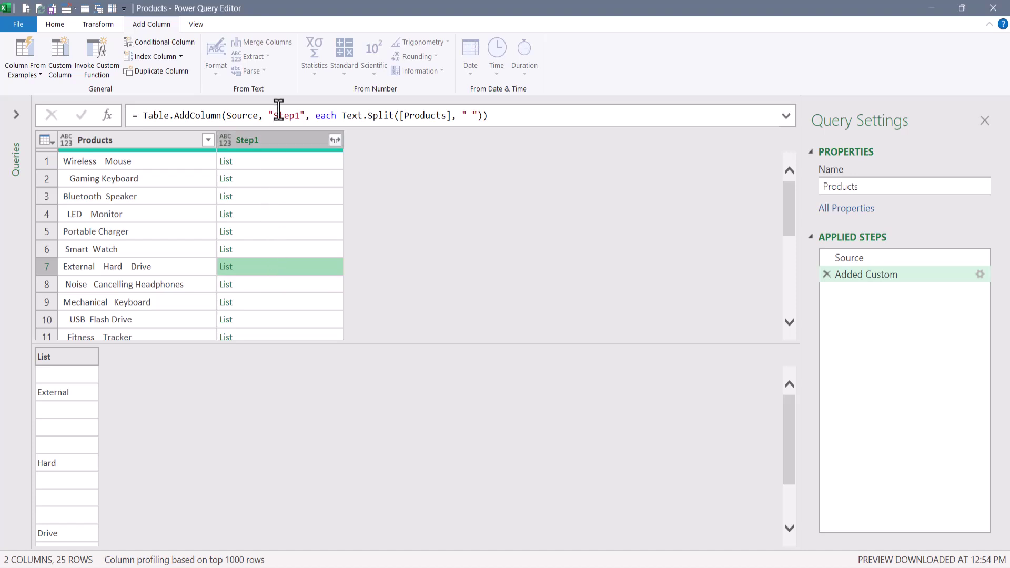
pyautogui.click(102, 25)
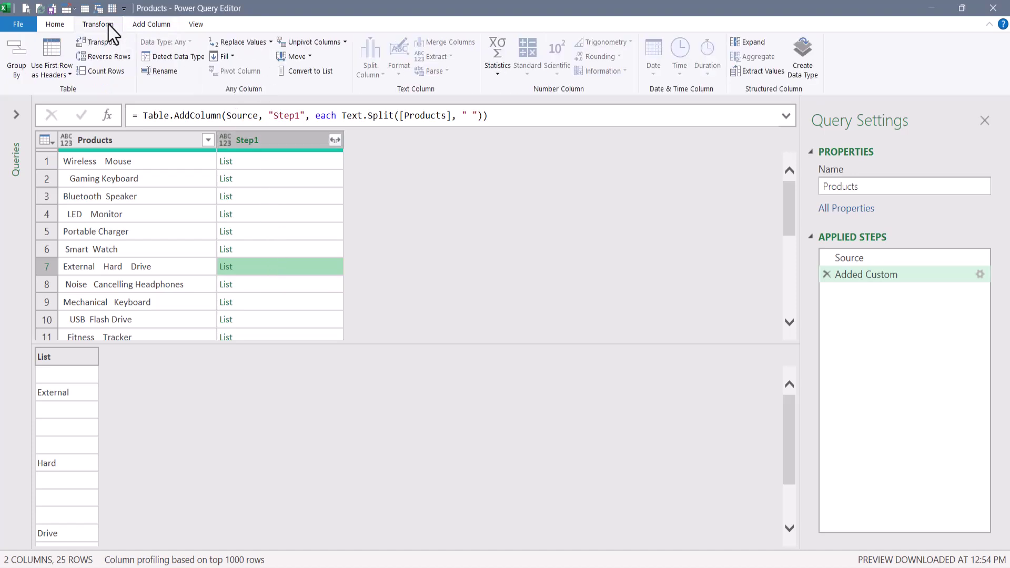
pyautogui.click(275, 138)
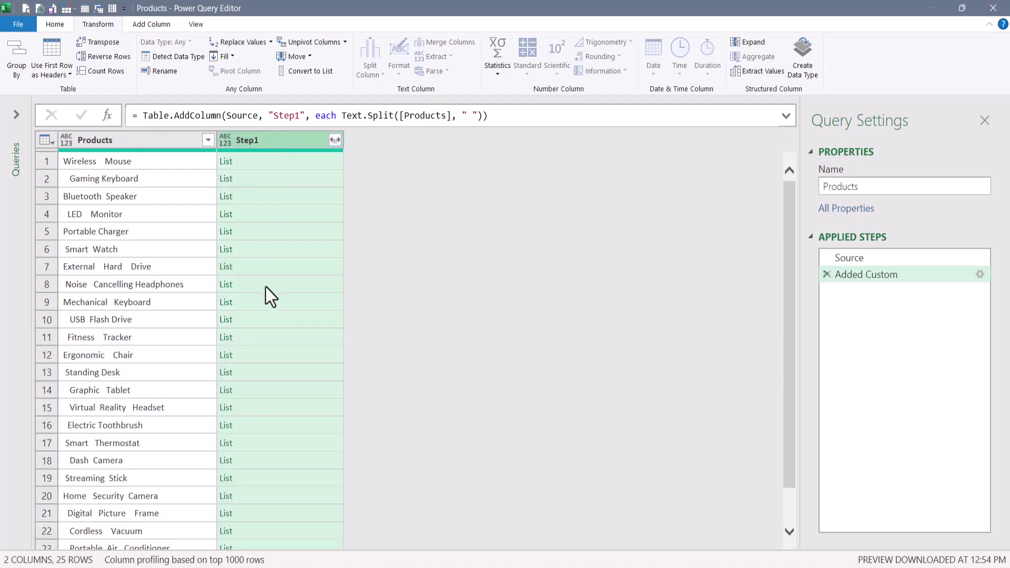
pyautogui.click(260, 246)
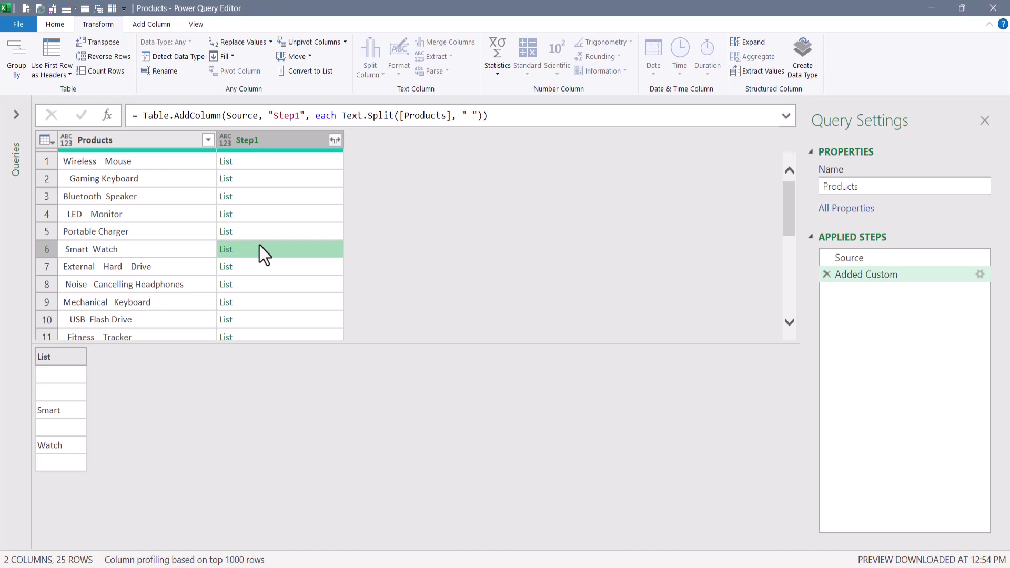
pyautogui.click(254, 136)
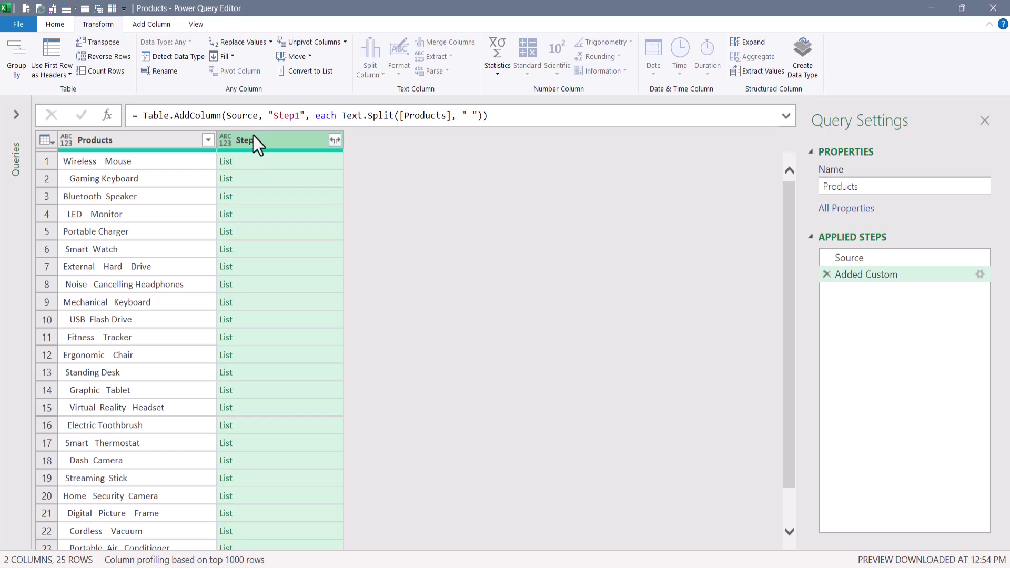
pyautogui.click(148, 24)
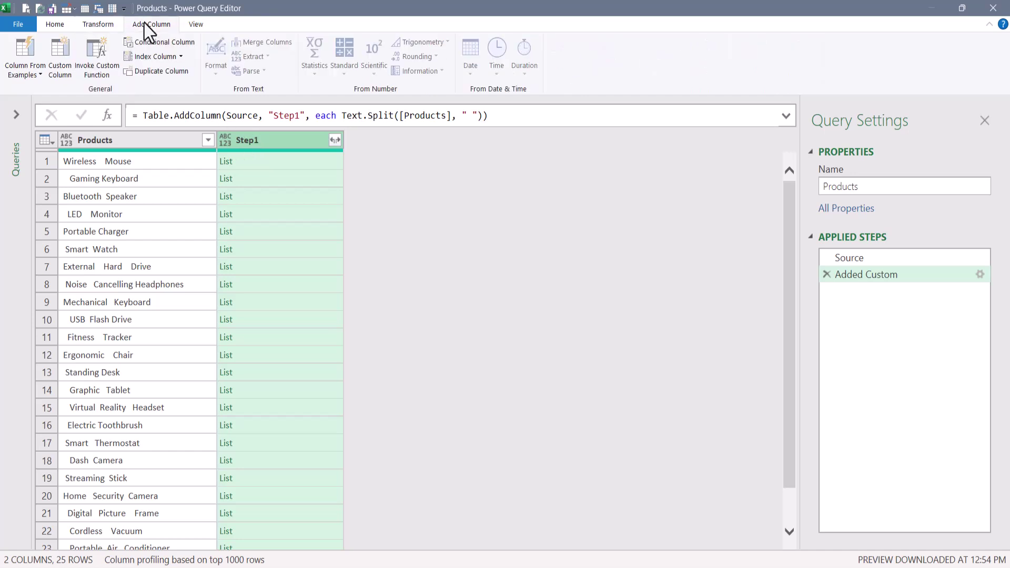
# Start a custom column CustomStep2 with List.Transform([Step1], each …)
pyautogui.click(67, 51)
pyautogui.press('End')
pyautogui.write('S')
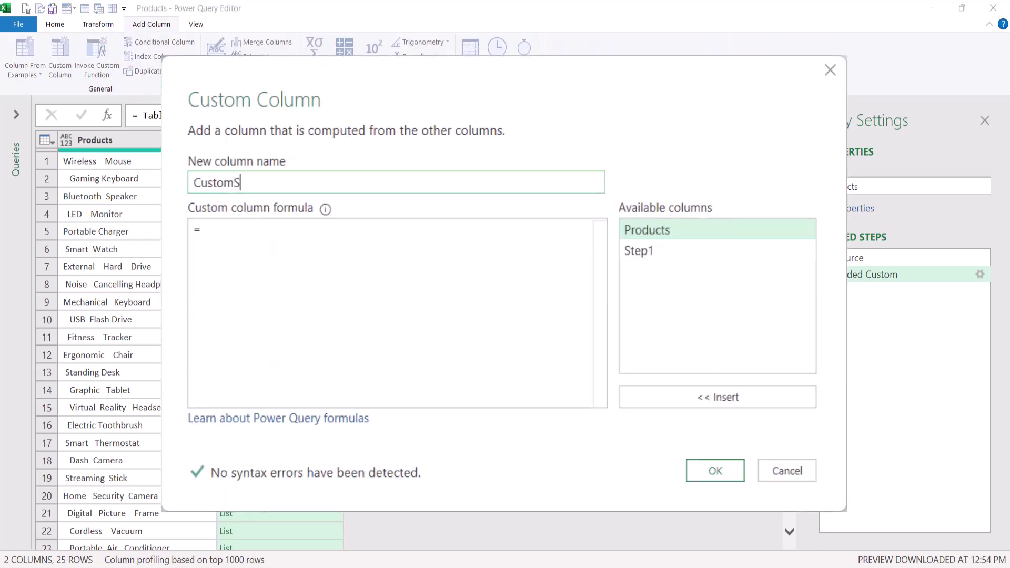
pyautogui.write('tep2')
pyautogui.press('Tab')
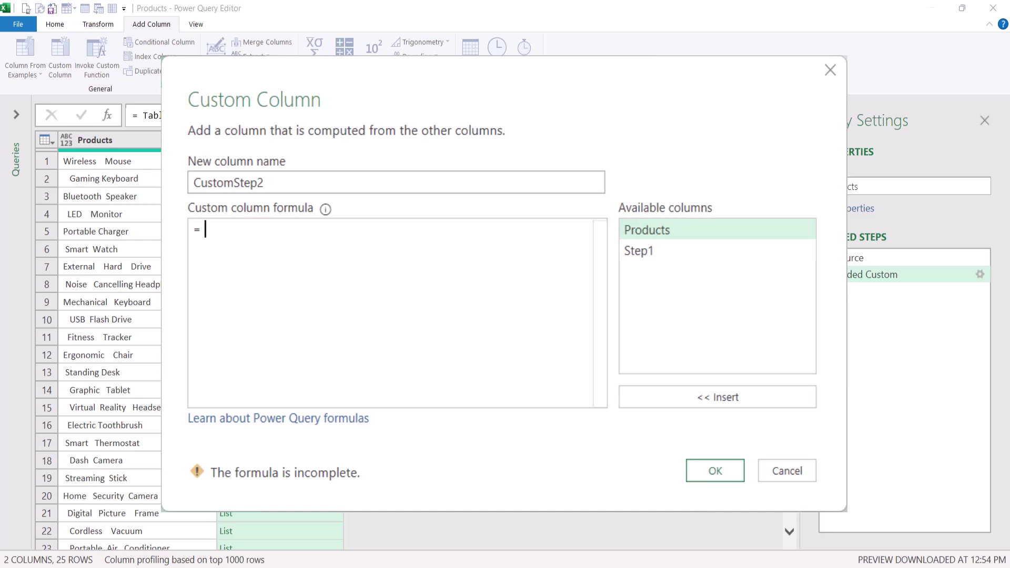
pyautogui.write('lis')
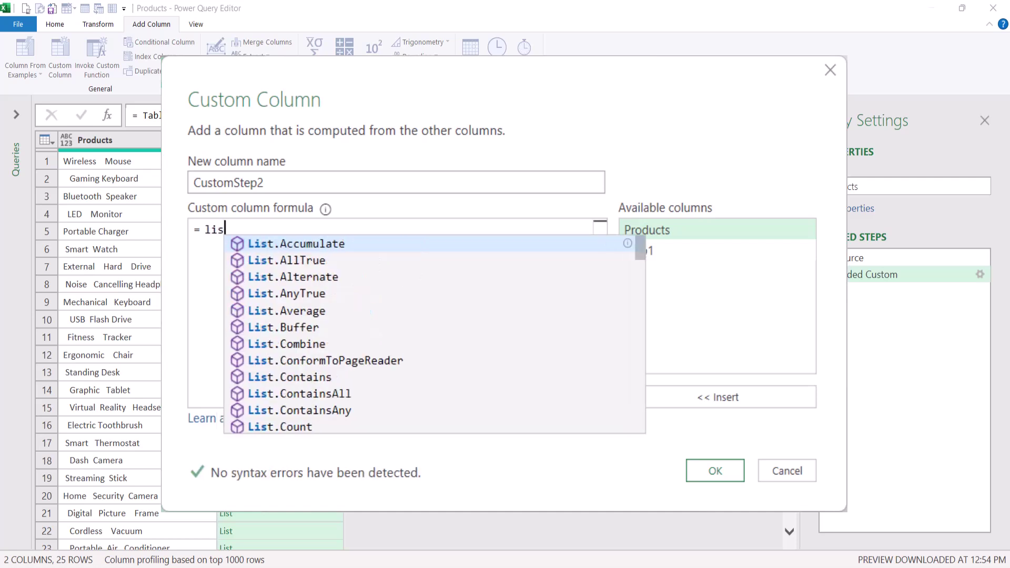
pyautogui.write('t.tr')
pyautogui.press('Tab')
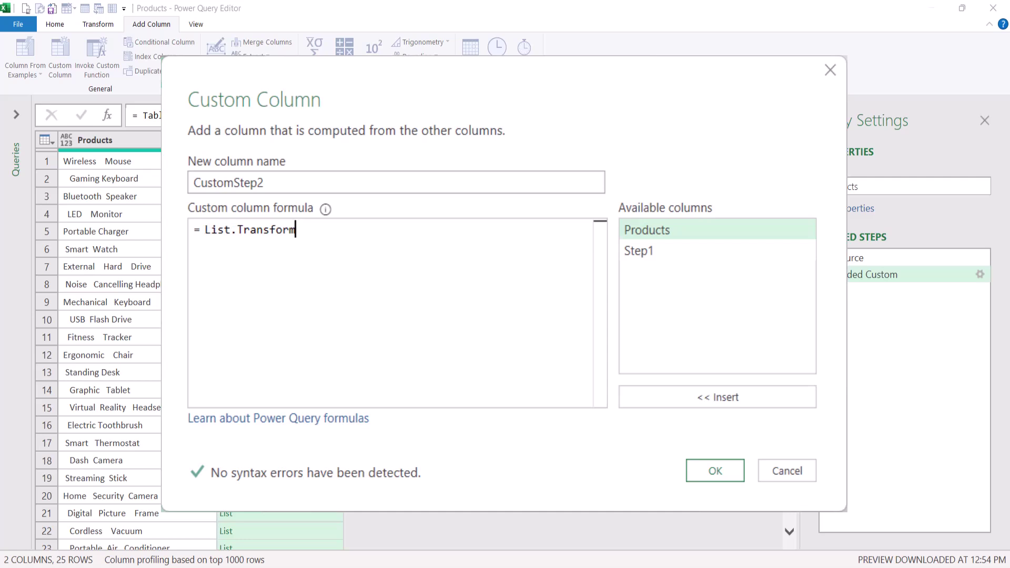
pyautogui.write('(')
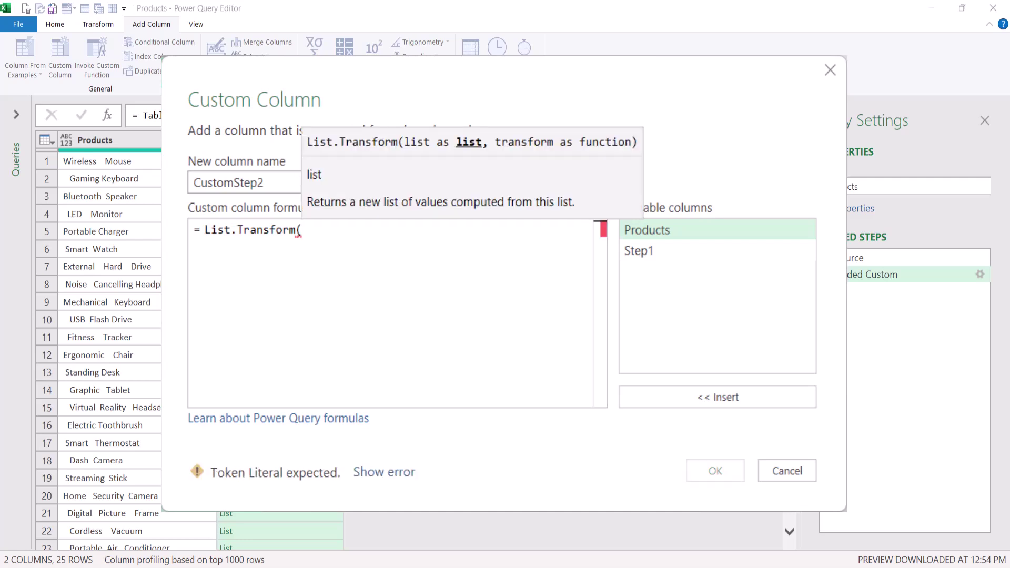
pyautogui.doubleClick(640, 252)
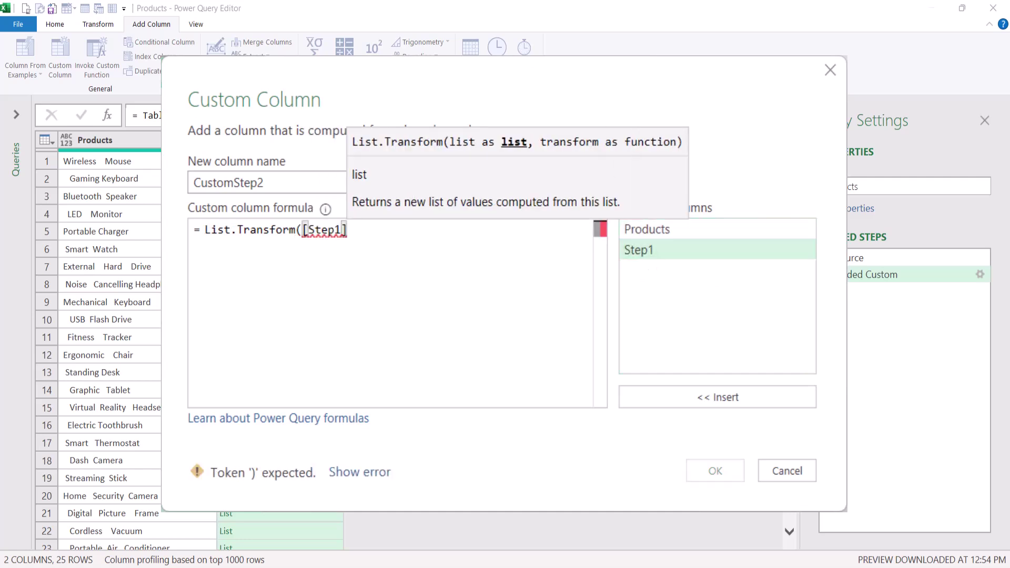
pyautogui.write(', ')
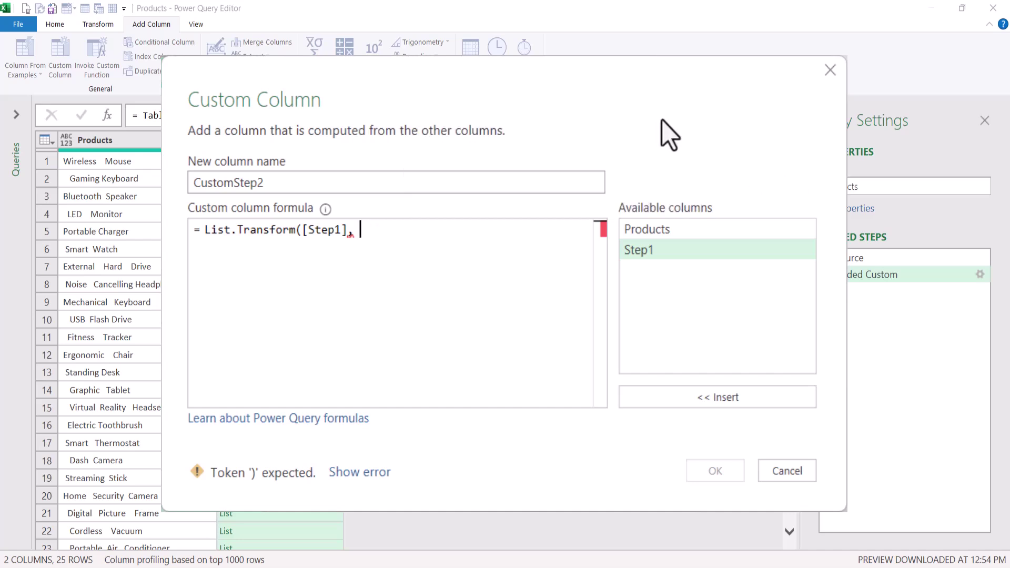
pyautogui.write('each')
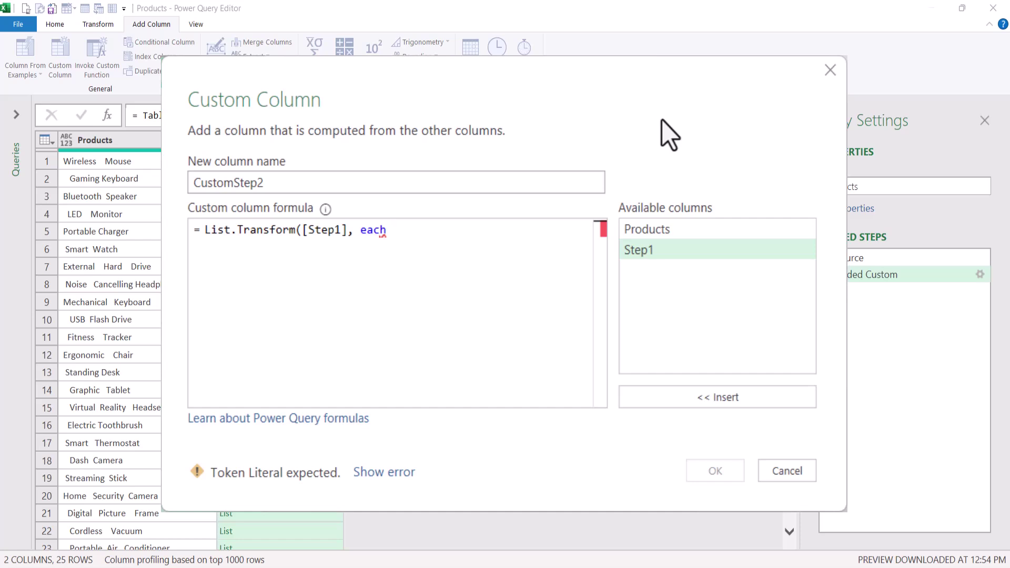
# Finish the condition if Text.Length(_) = 0 then null else _ and create the column
pyautogui.write('if textlen')
pyautogui.press('Tab')
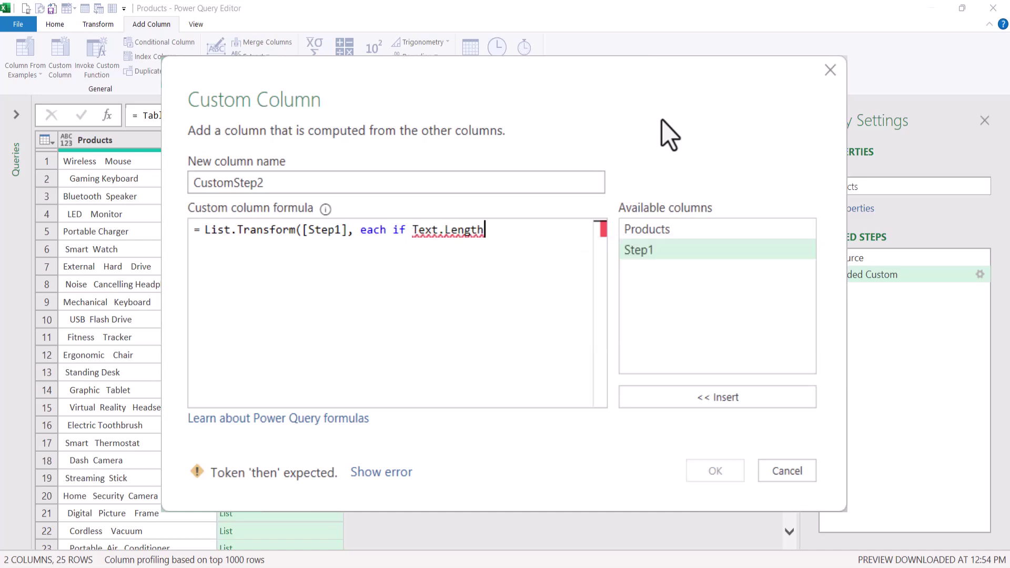
pyautogui.write('(')
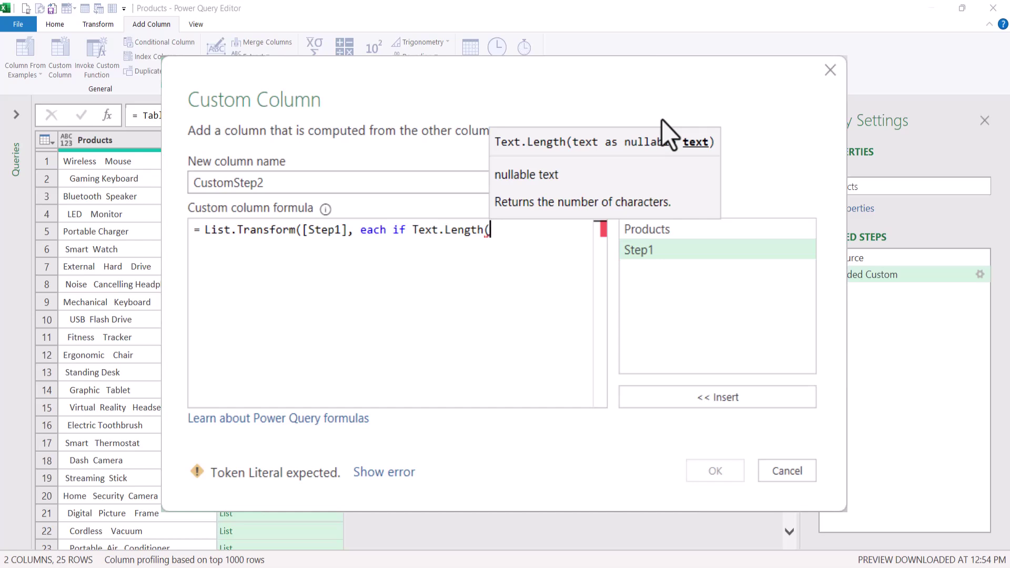
pyautogui.write('_)')
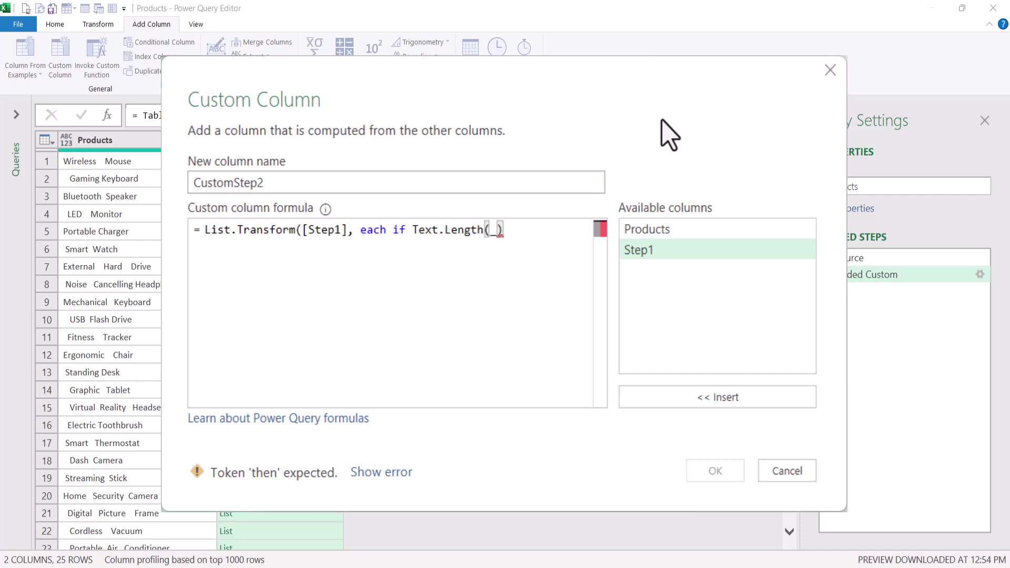
pyautogui.write('= 0 ')
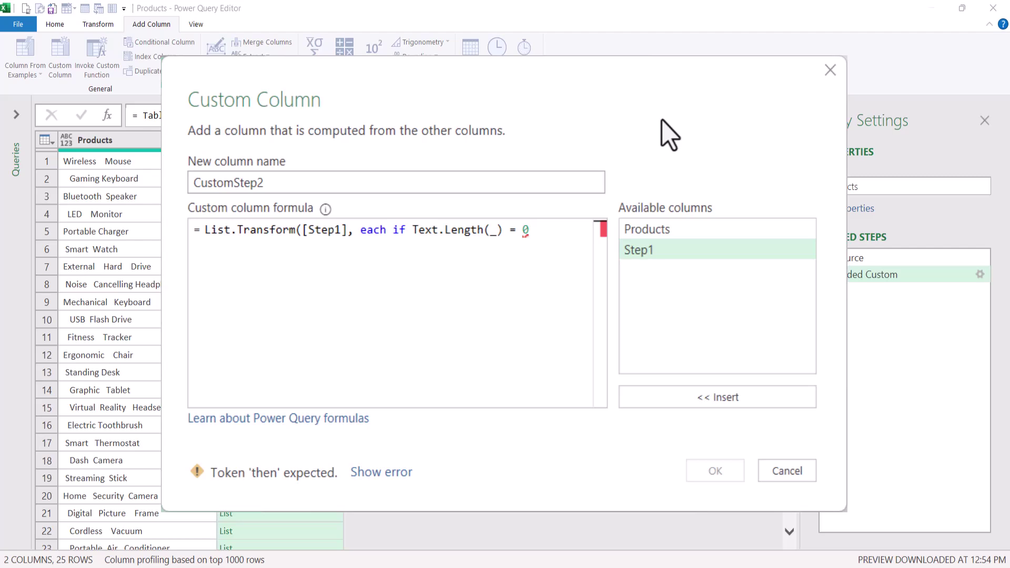
pyautogui.write('then null ')
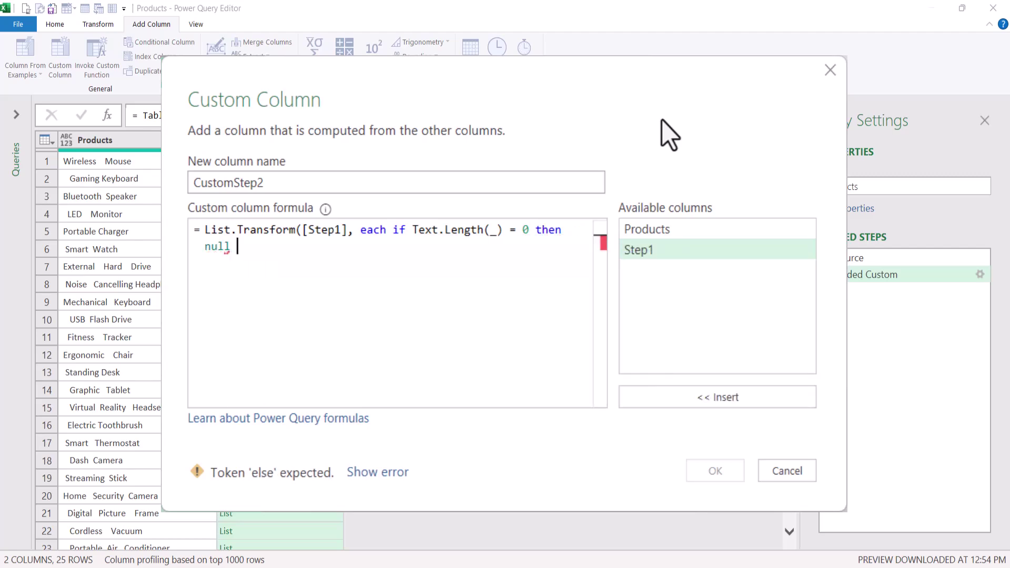
pyautogui.write('else _')
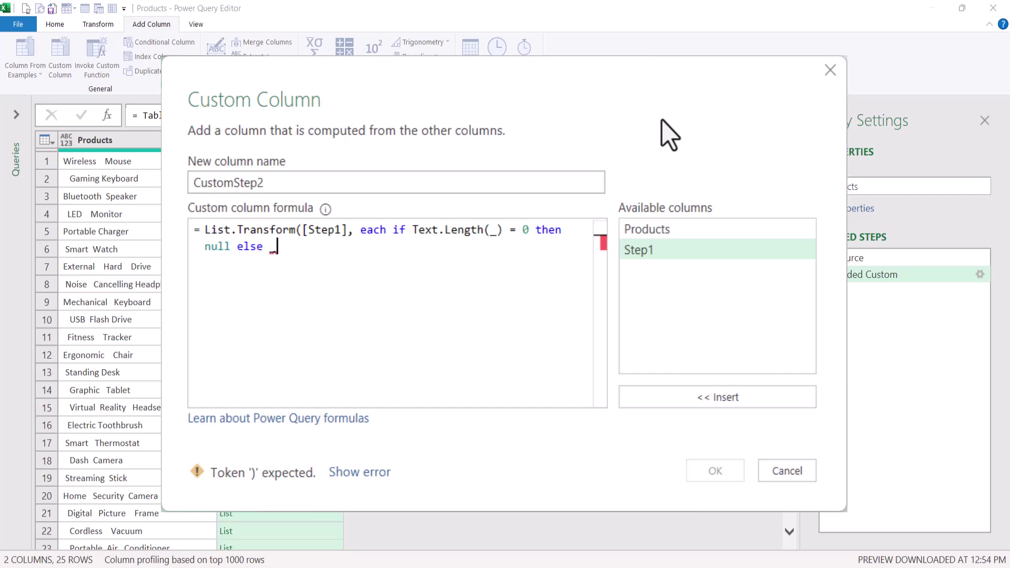
pyautogui.write(')')
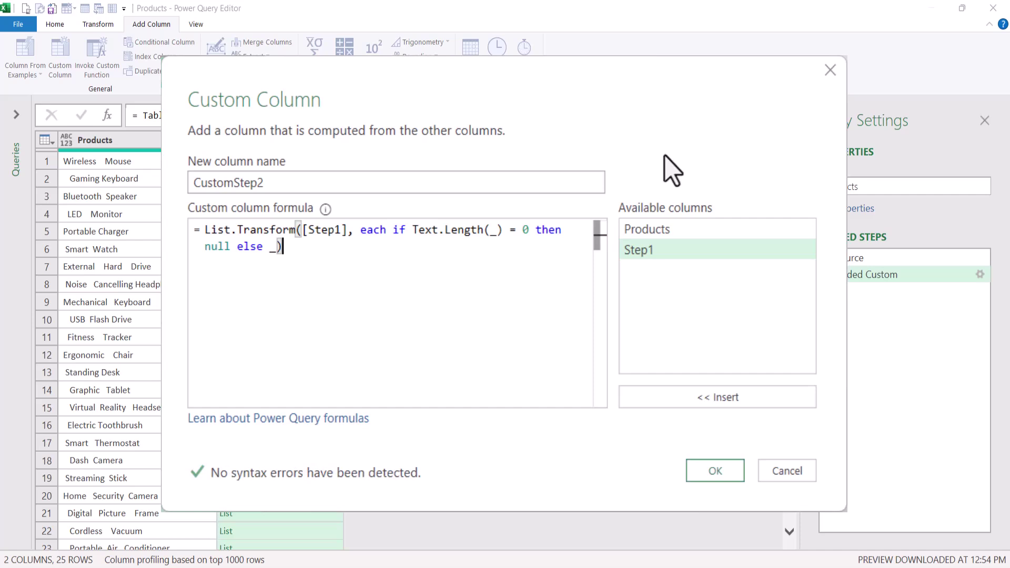
pyautogui.click(715, 471)
# Preview the Step1 and CustomStep2 word lists for rows 1 through 9
pyautogui.click(301, 180)
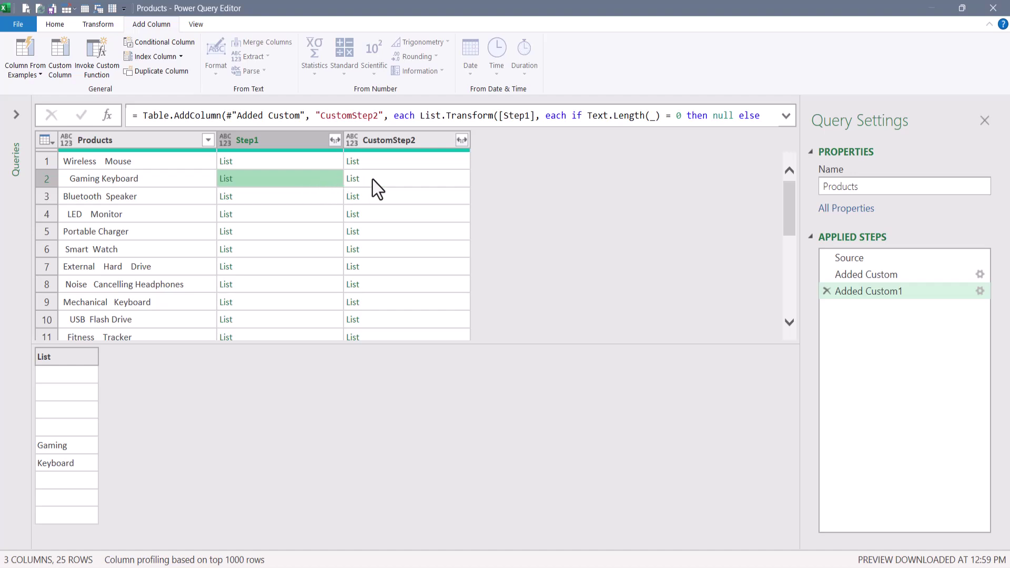
pyautogui.click(393, 180)
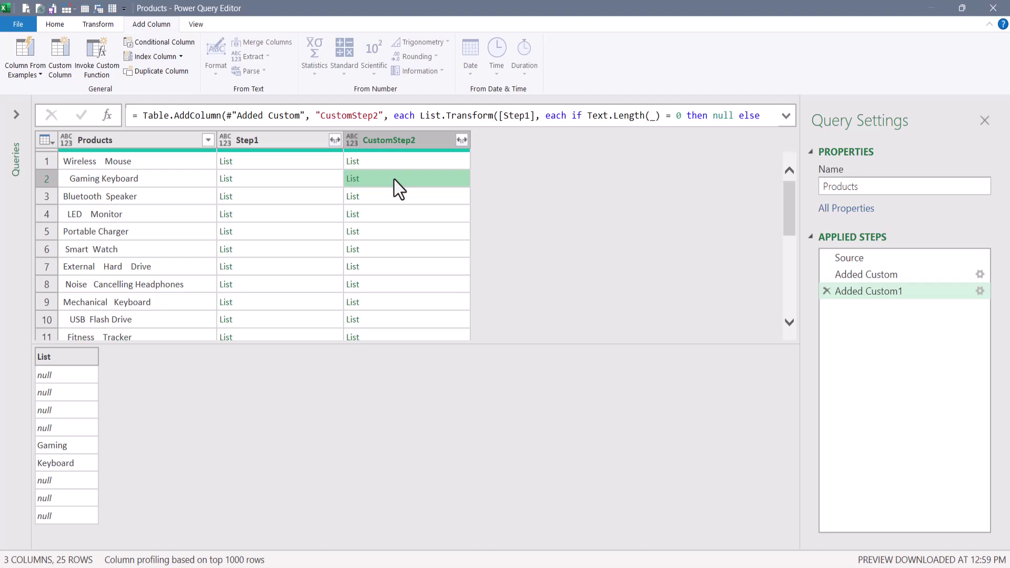
pyautogui.click(397, 162)
pyautogui.click(407, 215)
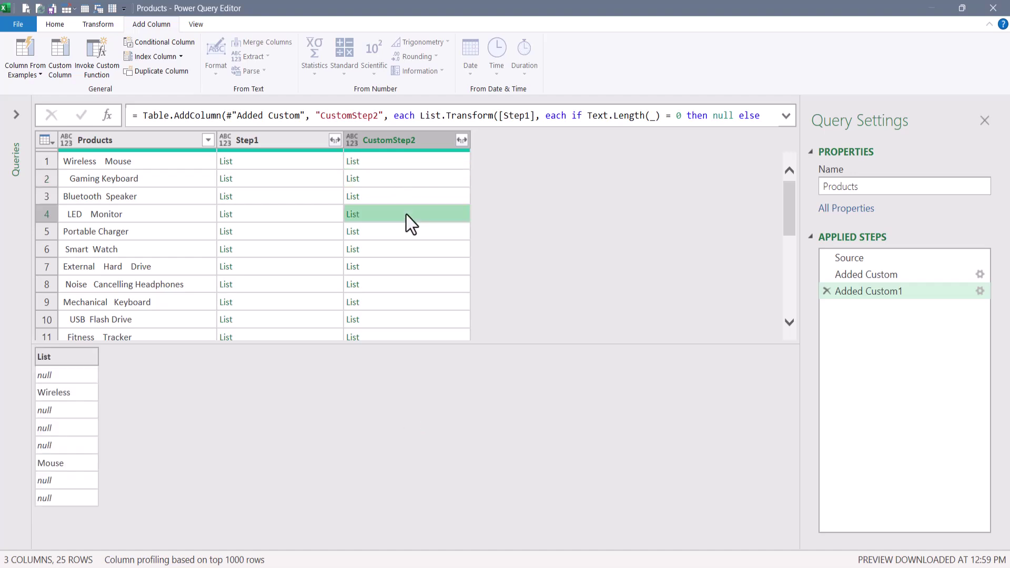
pyautogui.click(406, 234)
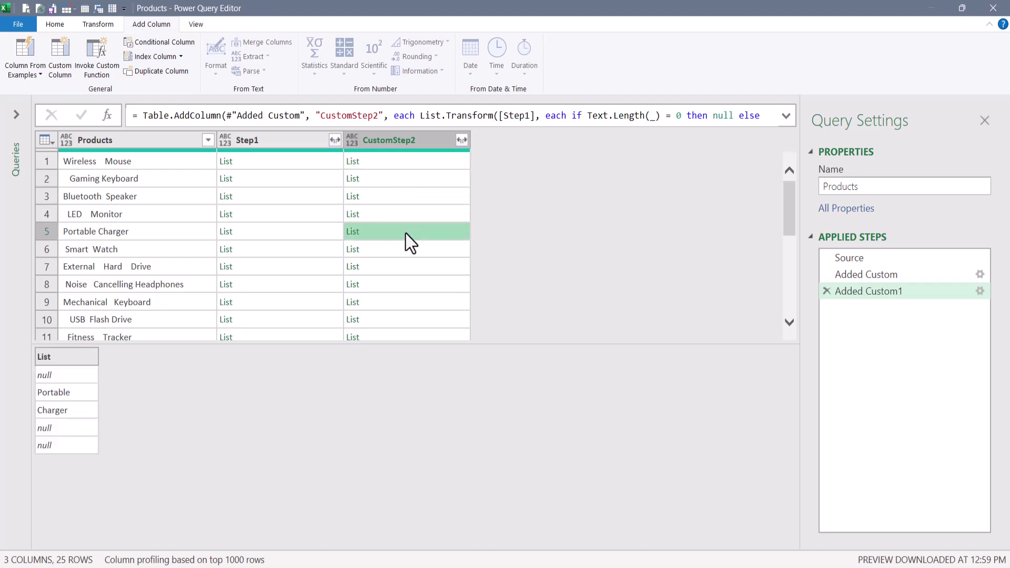
pyautogui.click(404, 250)
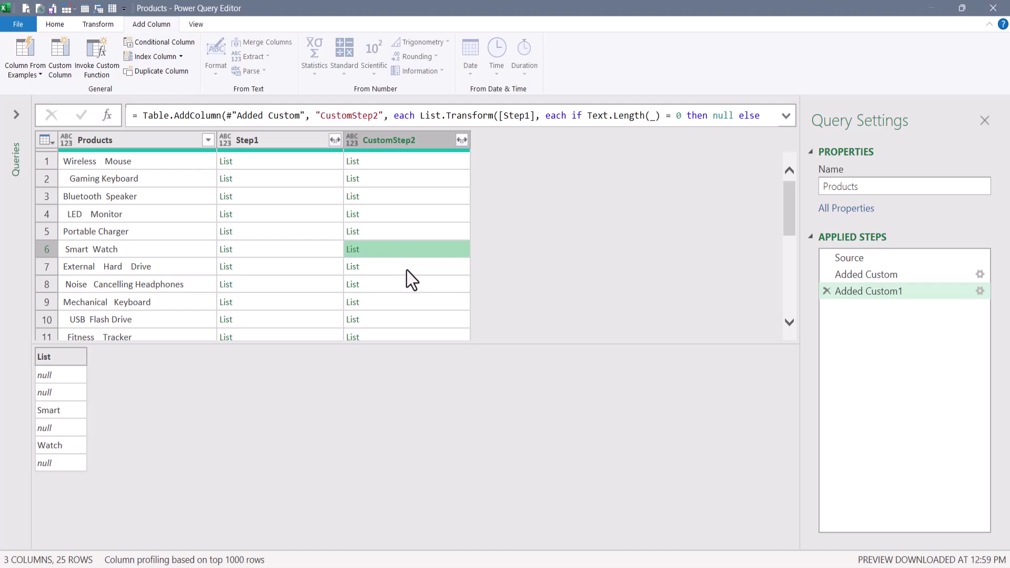
pyautogui.click(407, 270)
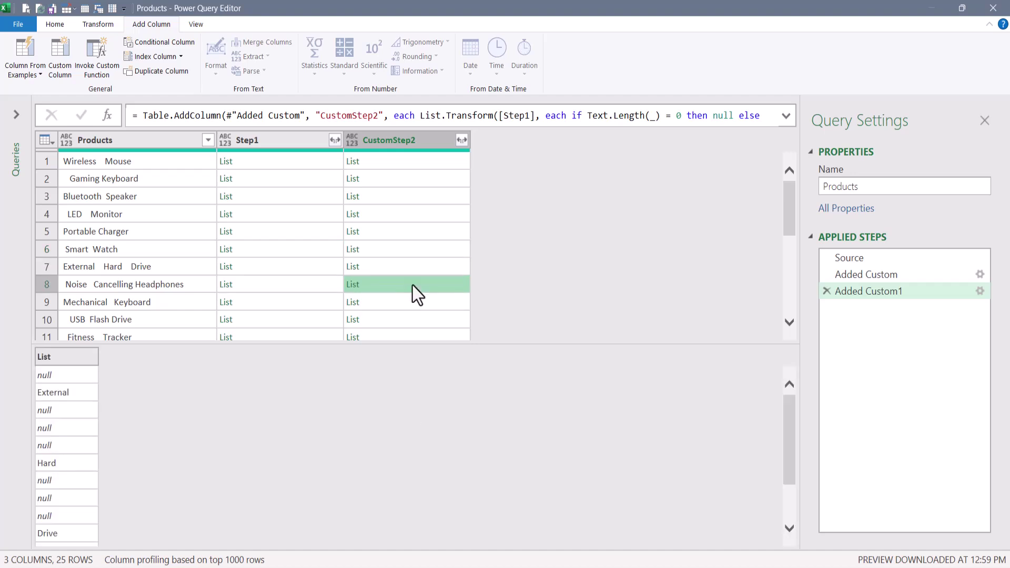
pyautogui.click(412, 287)
pyautogui.click(412, 303)
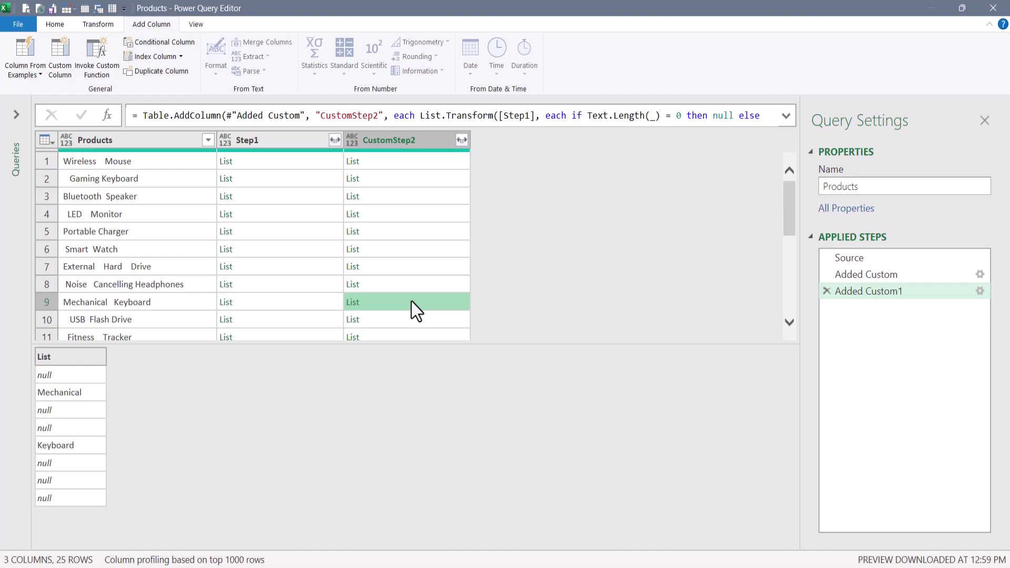
# Edit the formula bar to rename the CustomStep2 column to Step2
pyautogui.click(101, 24)
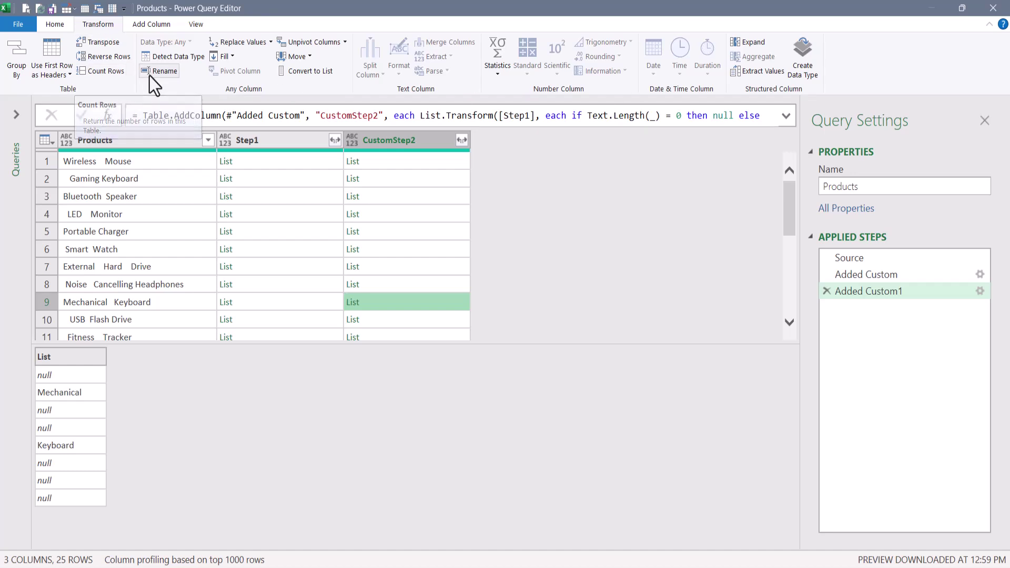
pyautogui.scroll(-1, 179, 56)
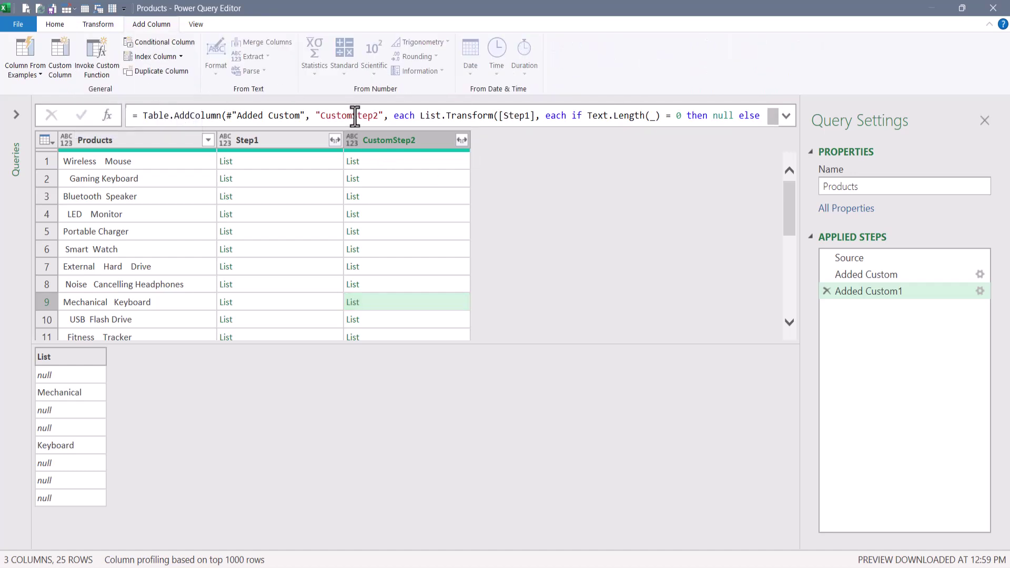
pyautogui.moveTo(350, 116); pyautogui.dragTo(319, 116)
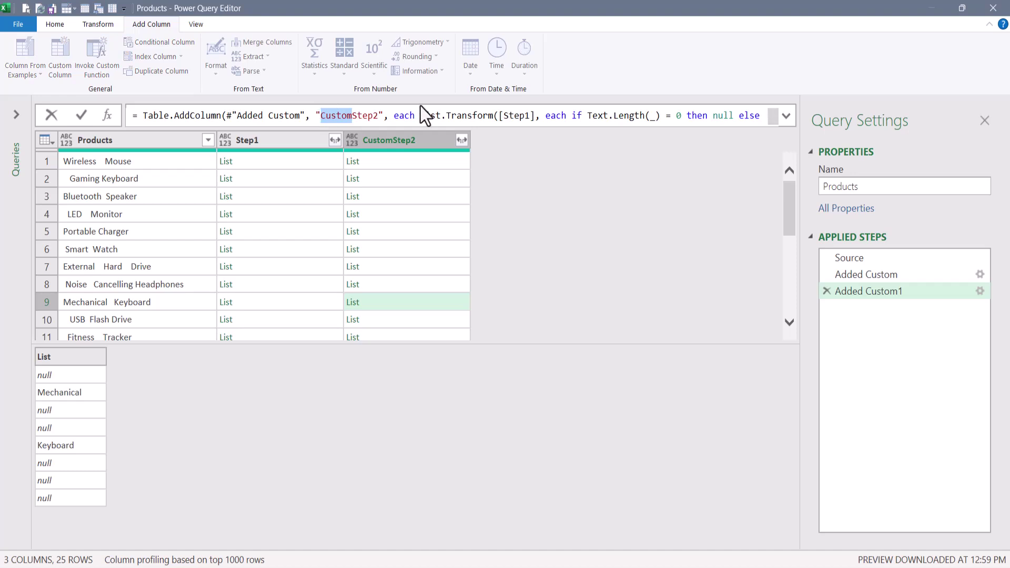
pyautogui.press('BackSpace')
pyautogui.click(412, 165)
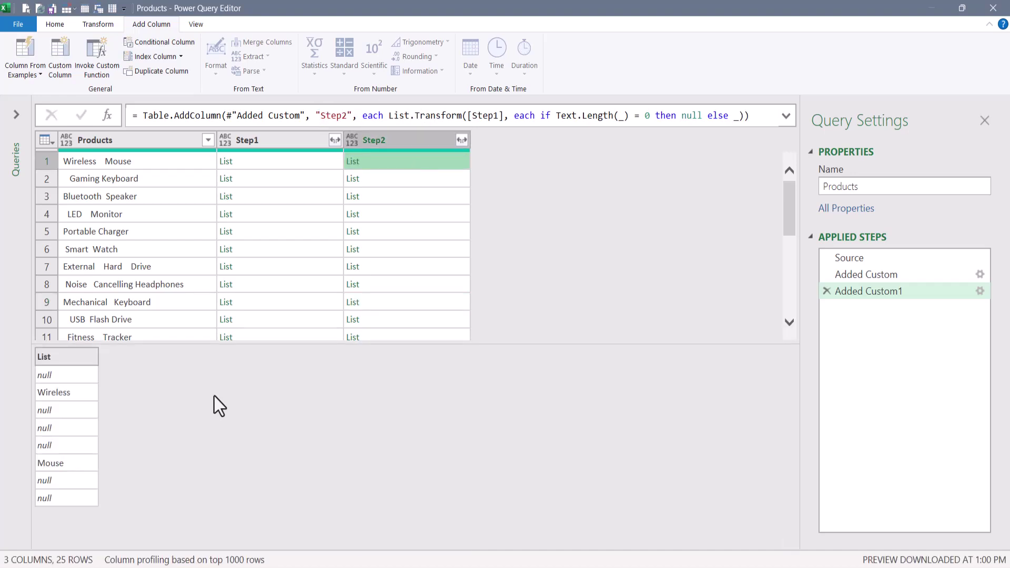
pyautogui.click(59, 61)
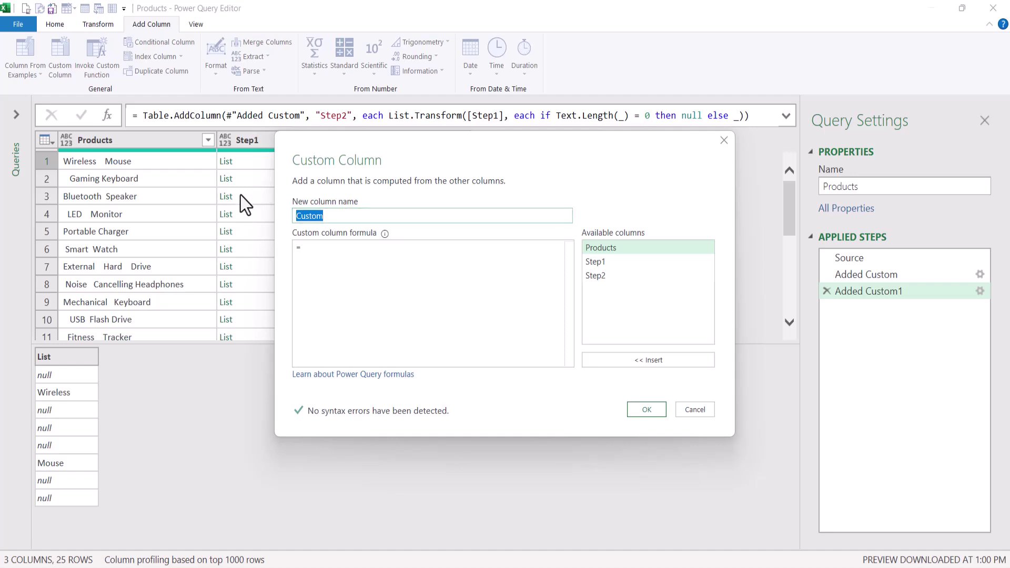
# Create a custom column Step3 with the formula List.RemoveNulls([Step2])
pyautogui.write('Step3')
pyautogui.press('Tab')
pyautogui.moveTo(355, 144); pyautogui.dragTo(491, 202)
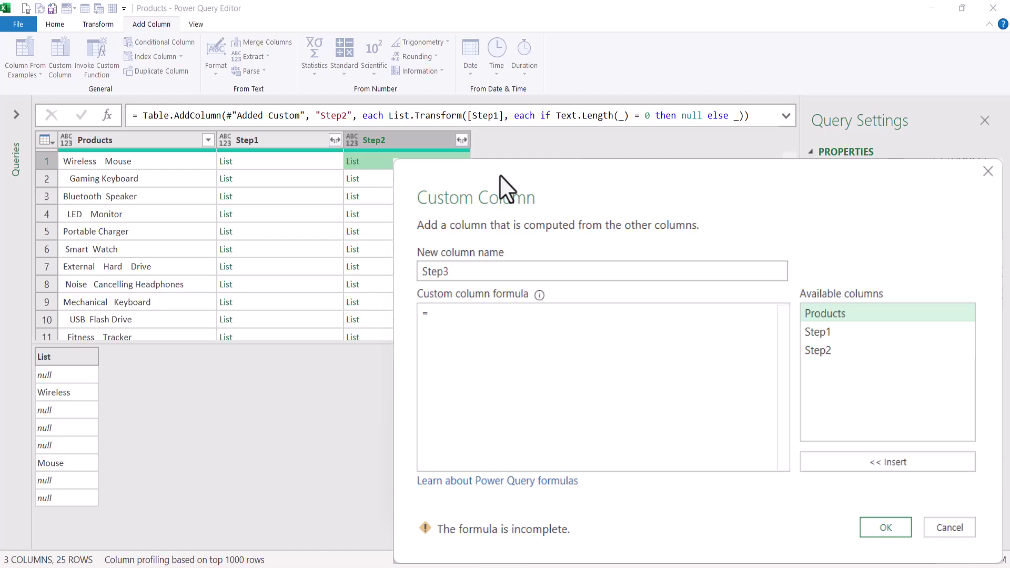
pyautogui.click(521, 334)
pyautogui.write('listre')
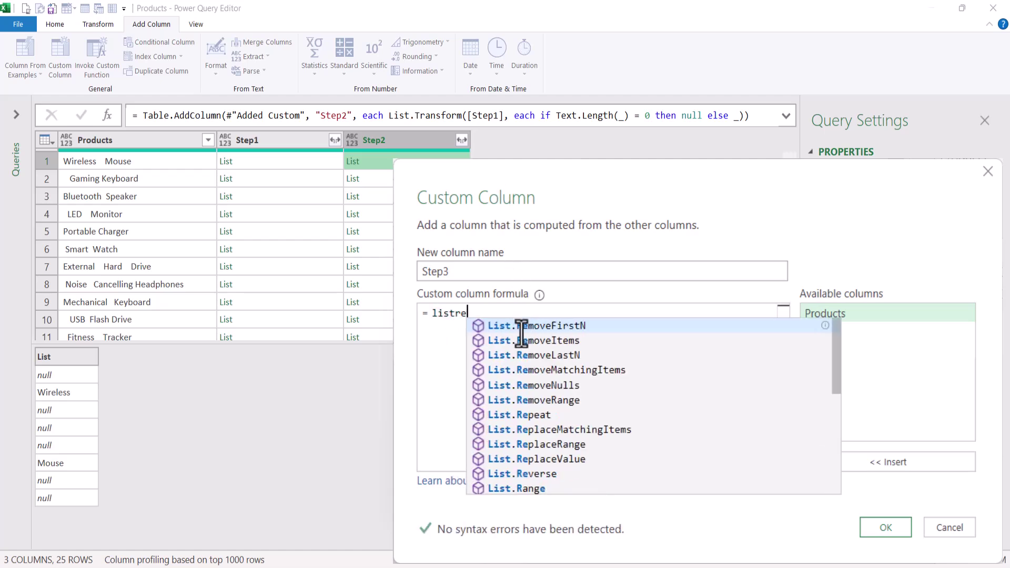
pyautogui.press('Down')
pyautogui.press('Down')
pyautogui.press('Down')
pyautogui.press('Down')
pyautogui.press('Down')
pyautogui.press('Up')
pyautogui.press('Tab')
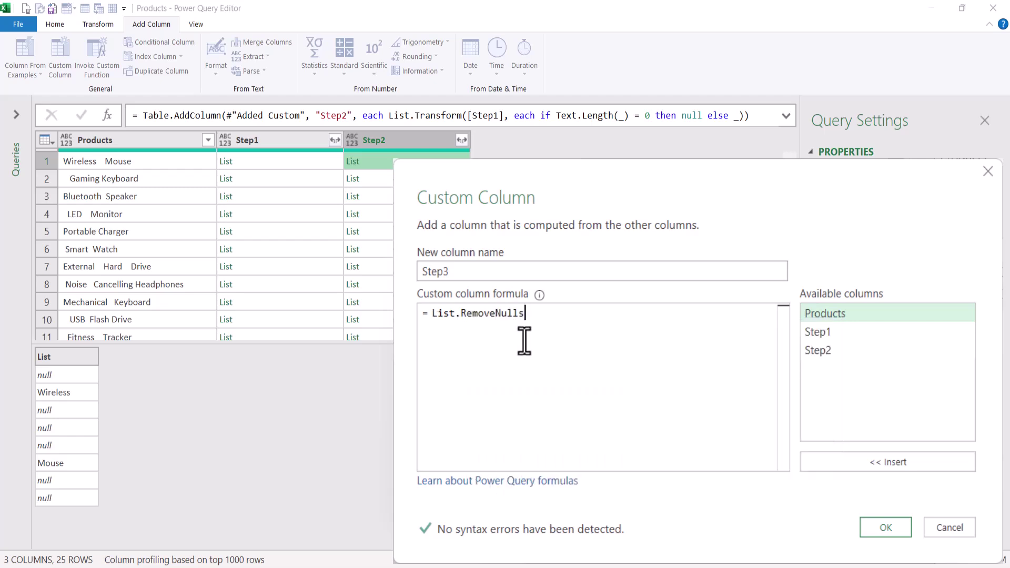
pyautogui.write('(')
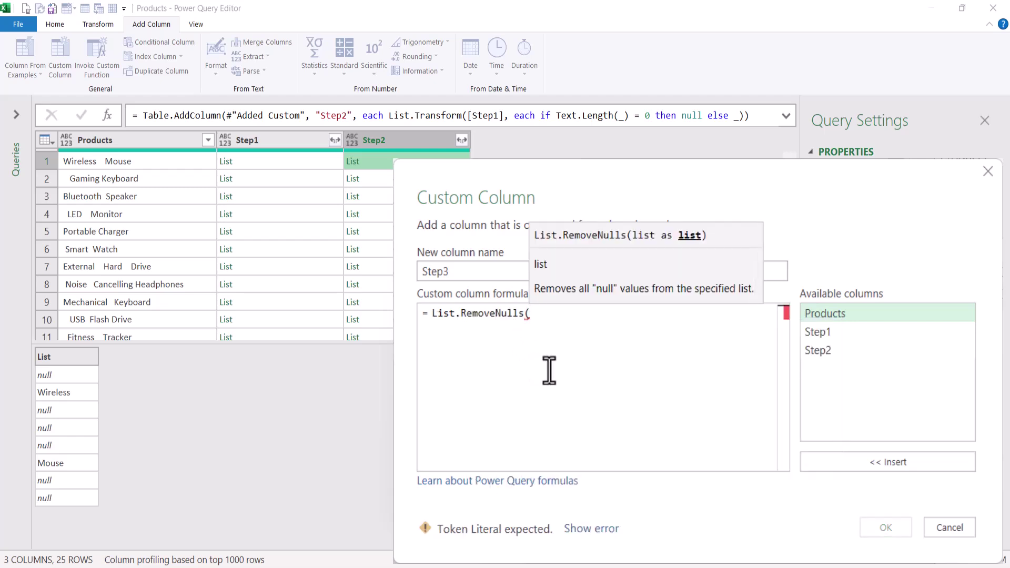
pyautogui.click(837, 349)
pyautogui.doubleClick(838, 350)
pyautogui.write(')')
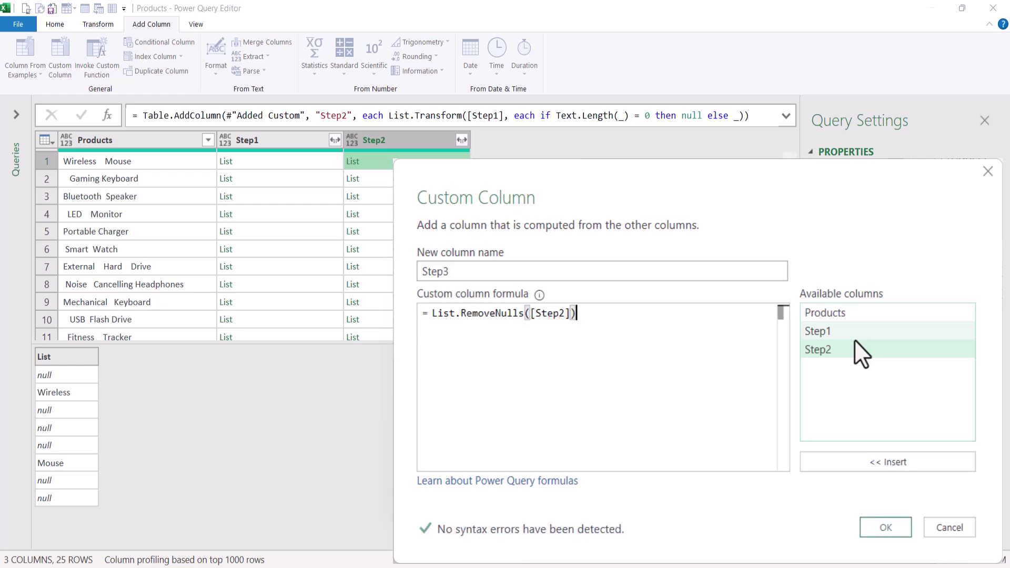
pyautogui.click(885, 528)
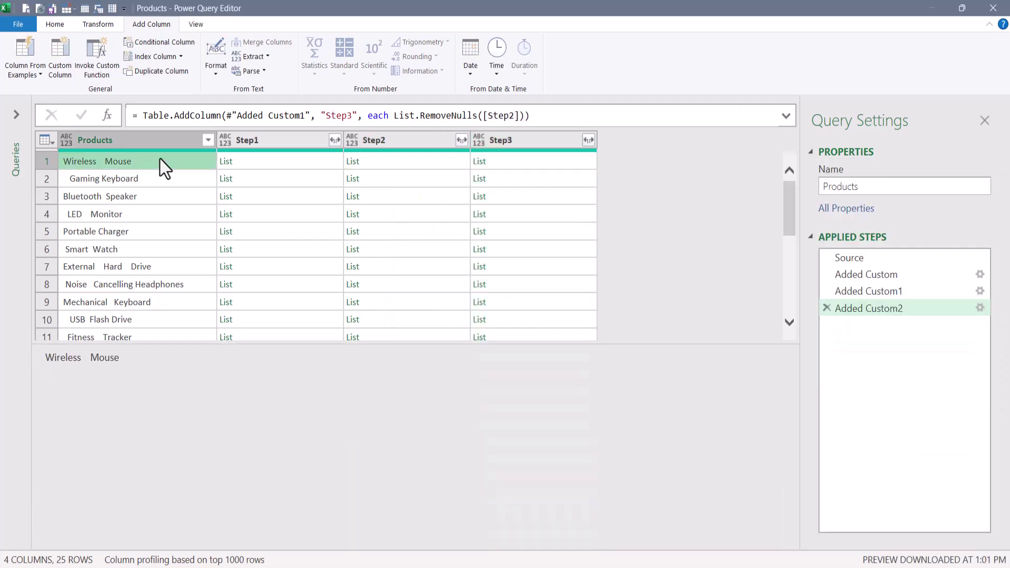
# Compare row 1's Step1, Step2 and Step3 lists to confirm the nulls are gone
pyautogui.click(271, 159)
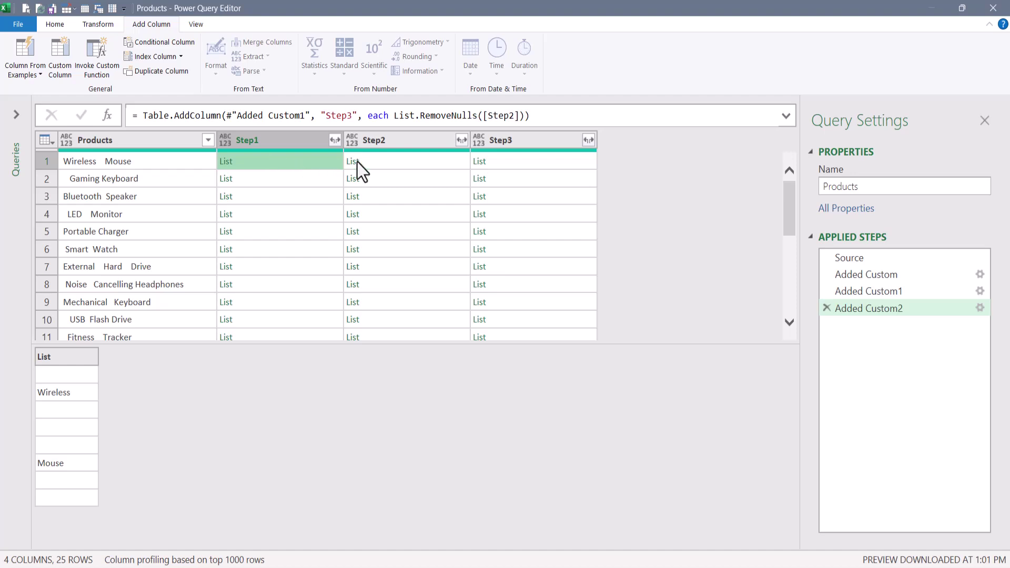
pyautogui.click(379, 162)
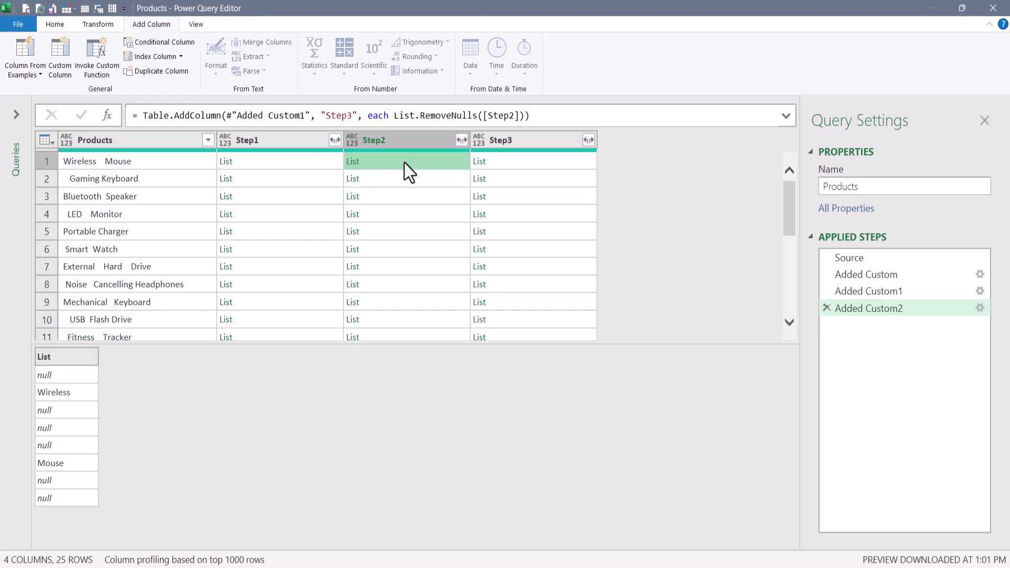
pyautogui.click(507, 163)
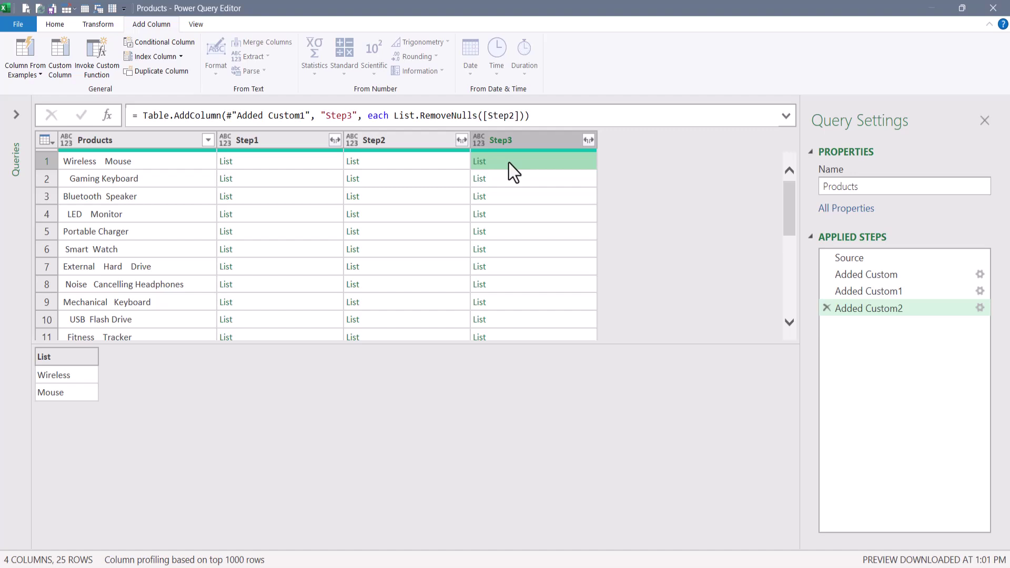
# Create a custom column Step4 with the formula Text.Combine([Step3], " ")
pyautogui.click(55, 58)
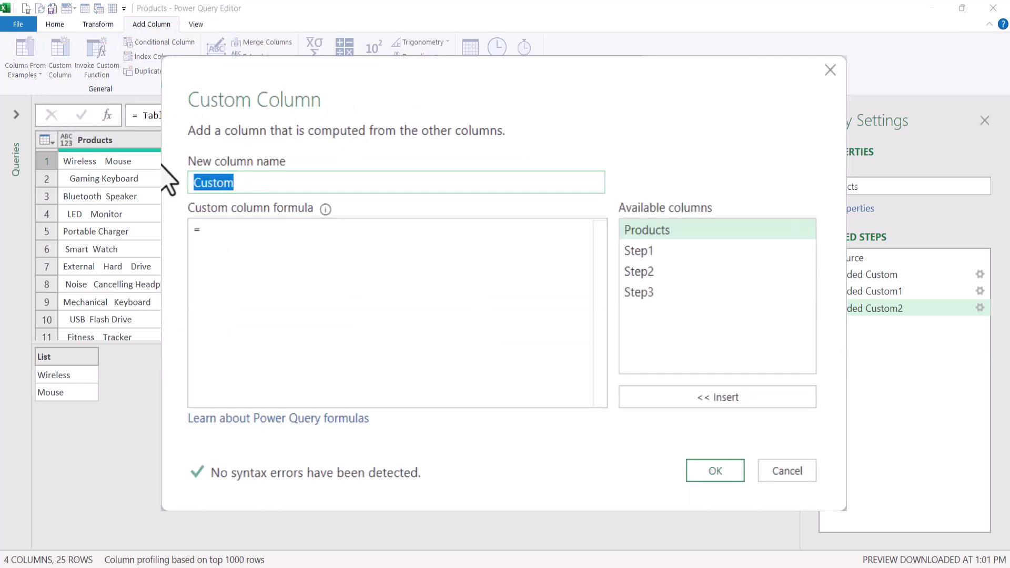
pyautogui.write('Step4')
pyautogui.press('Tab')
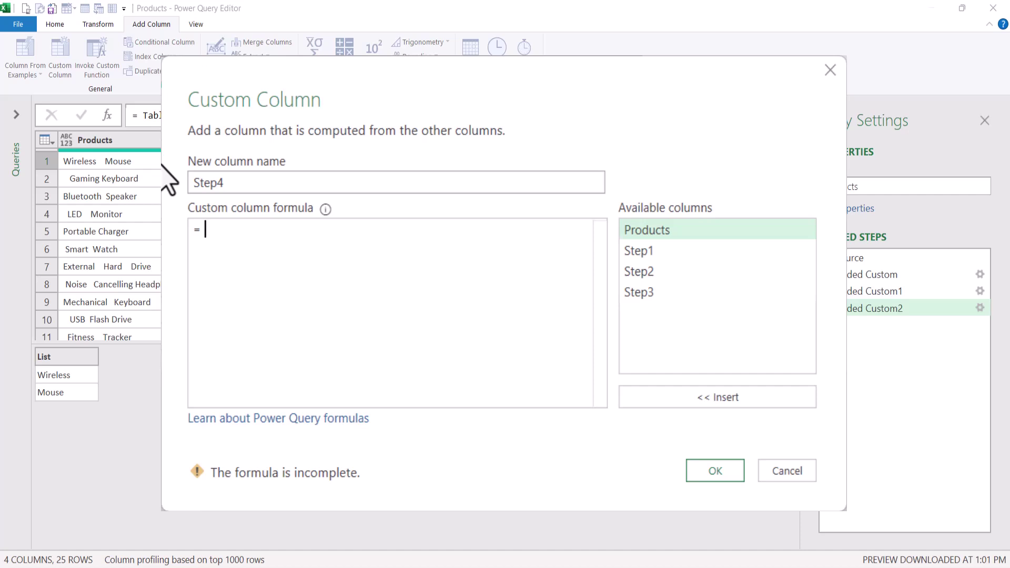
pyautogui.write('textcom')
pyautogui.press('Tab')
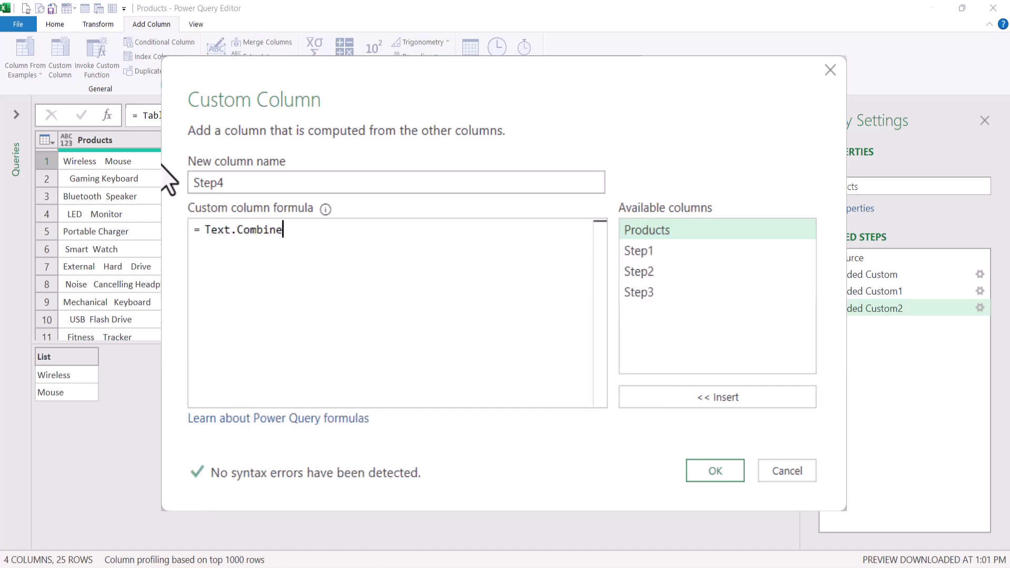
pyautogui.write('(')
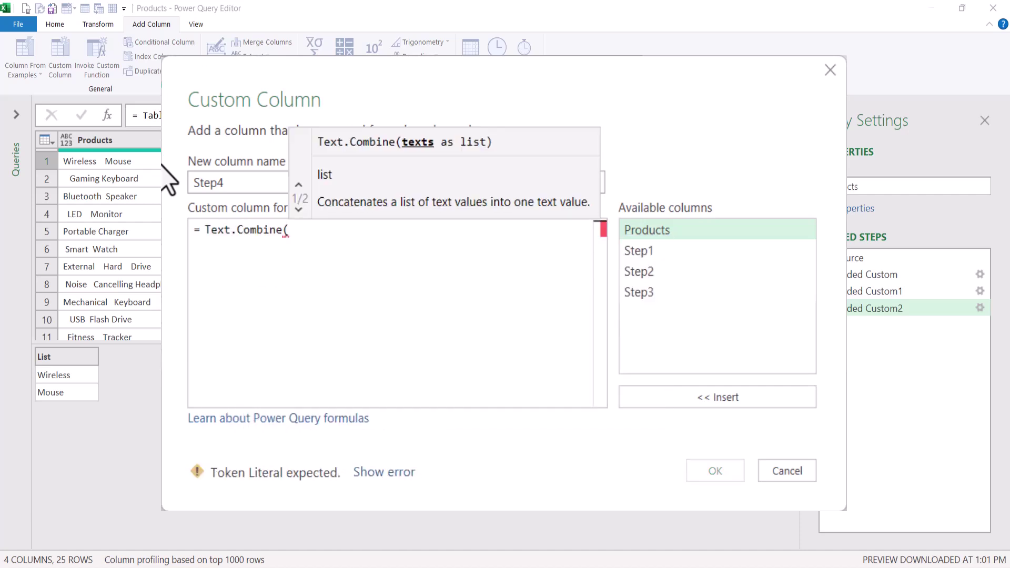
pyautogui.doubleClick(652, 292)
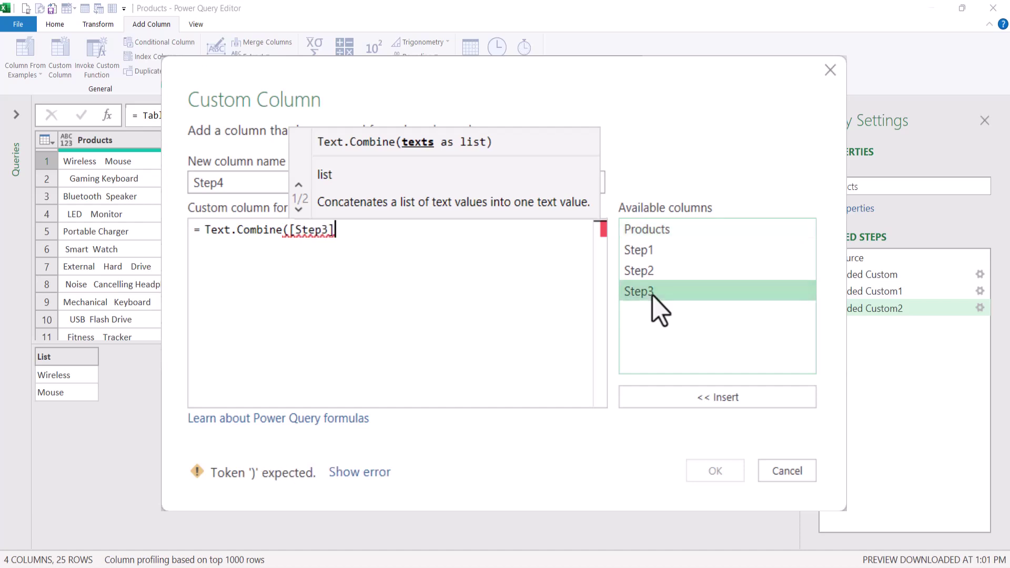
pyautogui.write(',')
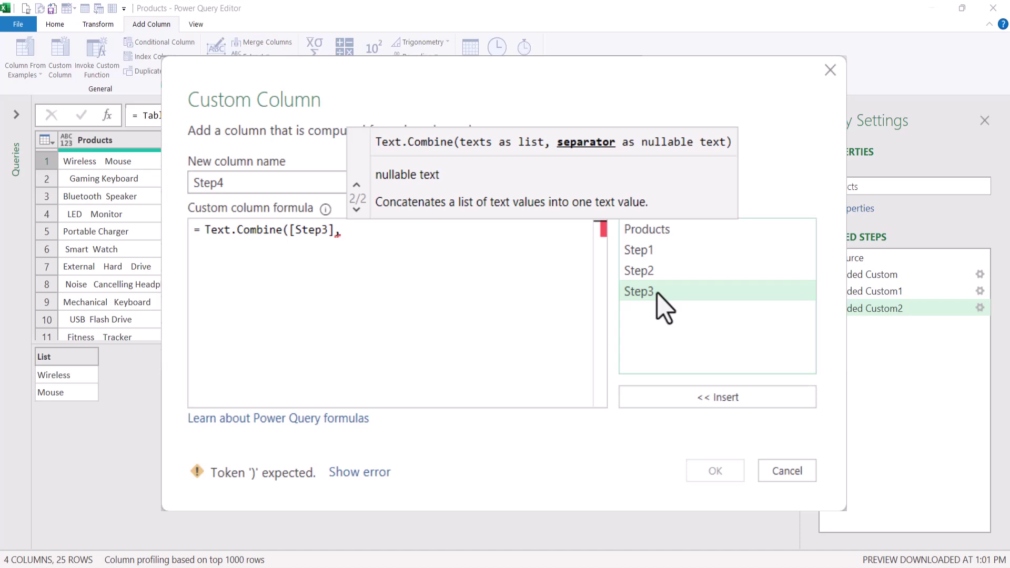
pyautogui.write('" ")')
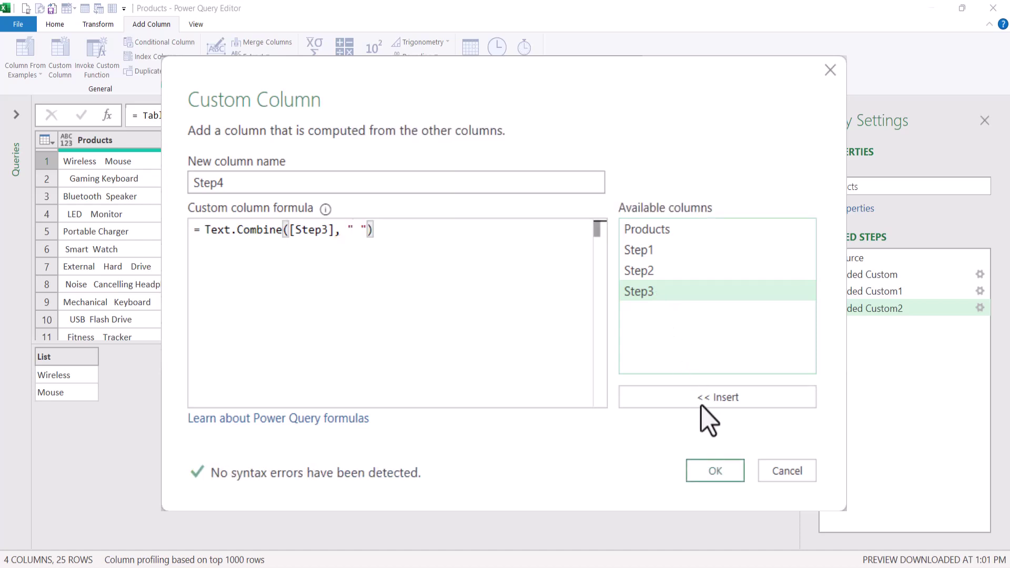
pyautogui.click(729, 475)
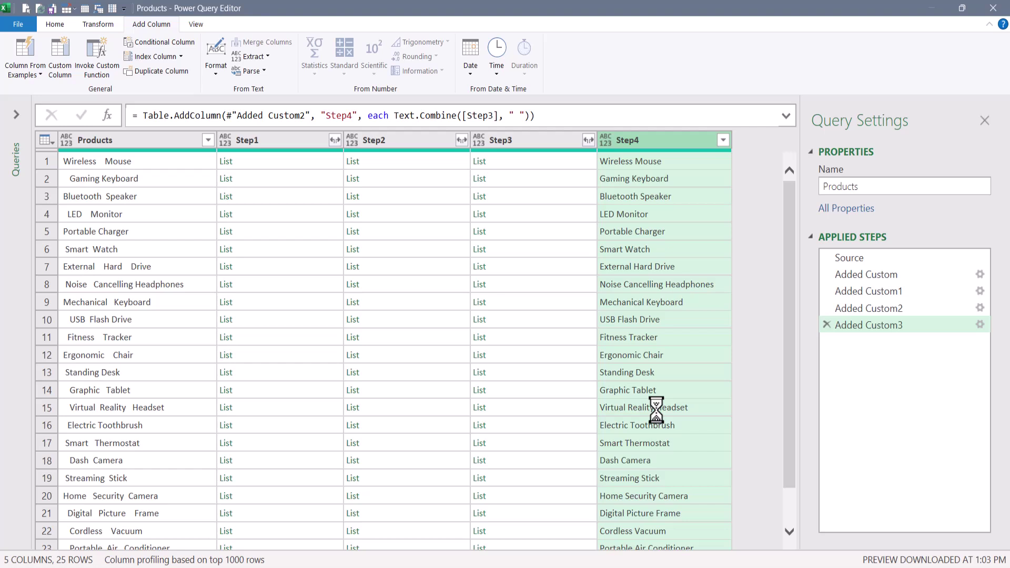
# Preview row 1 from Products through Step3, ending at Step4's cleaned 'Wireless Mouse'
pyautogui.click(164, 166)
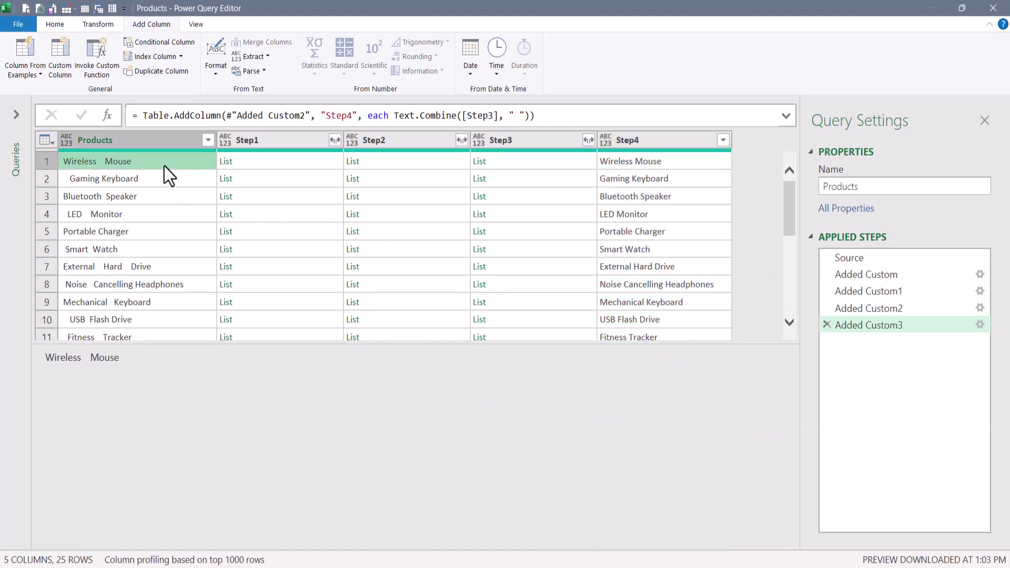
pyautogui.click(270, 161)
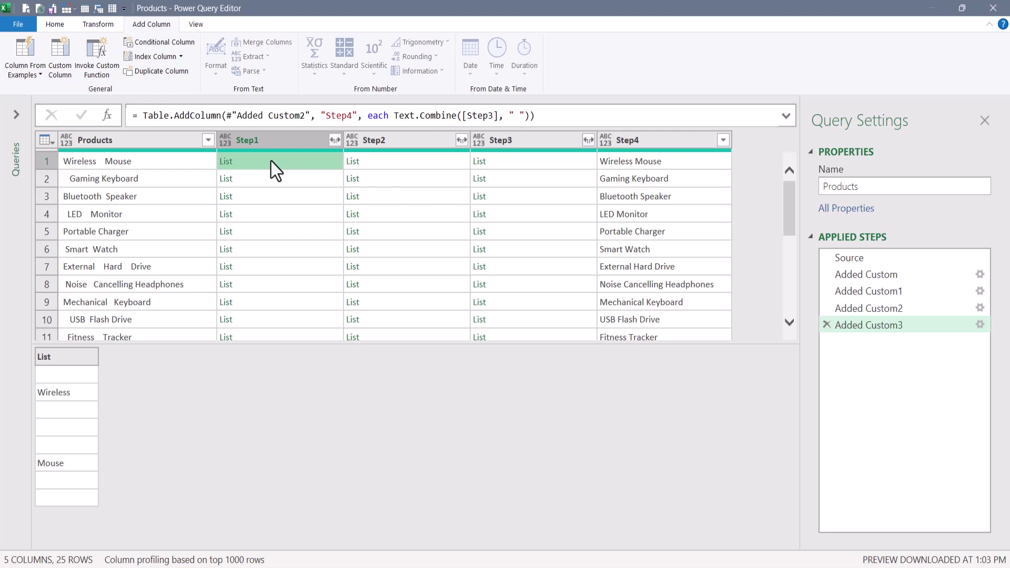
pyautogui.click(397, 161)
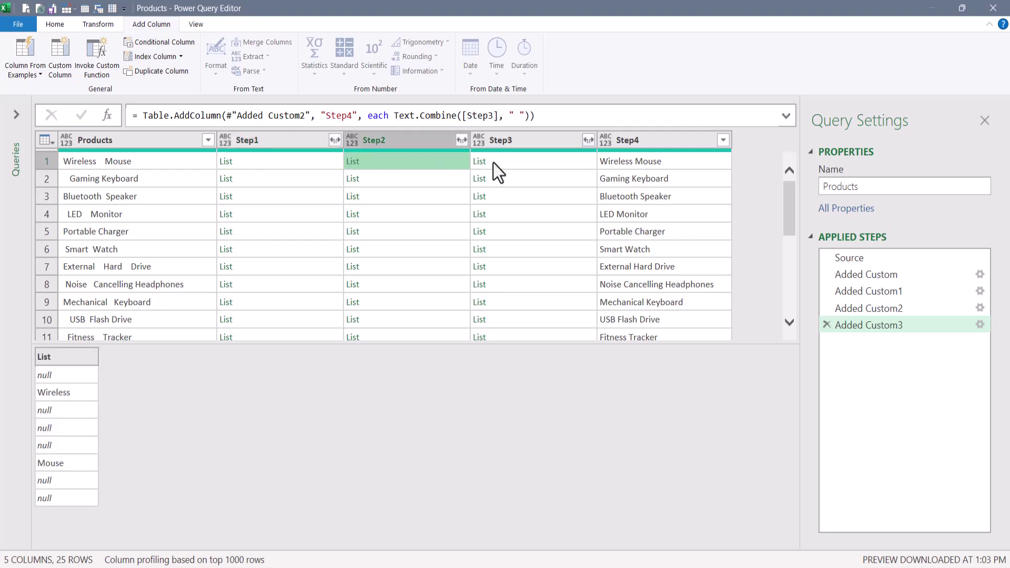
pyautogui.click(517, 163)
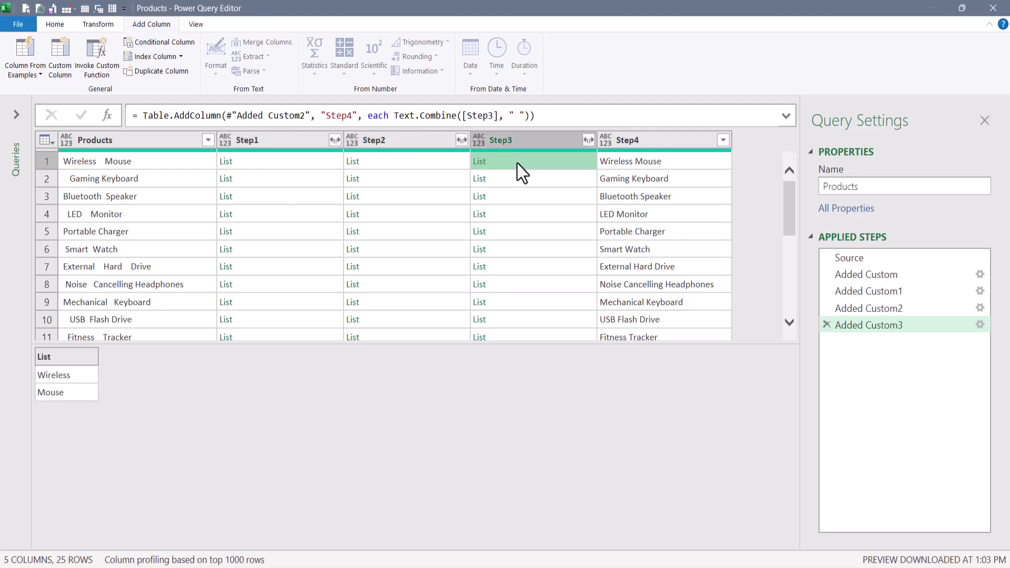
pyautogui.click(625, 157)
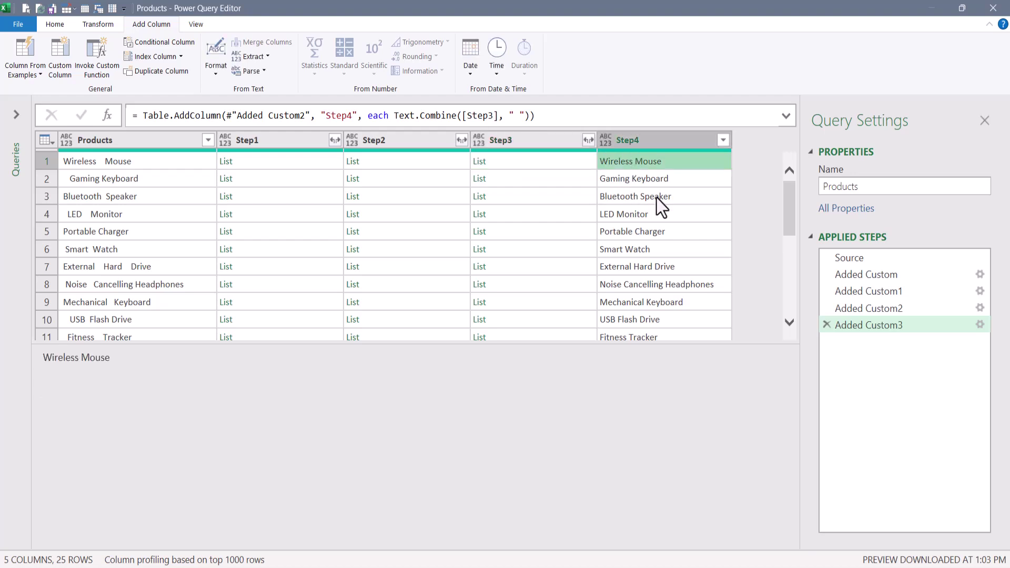
# Remove every column except Step4, leaving 25 cleaned product names, and expand the Queries list
pyautogui.rightClick(632, 143)
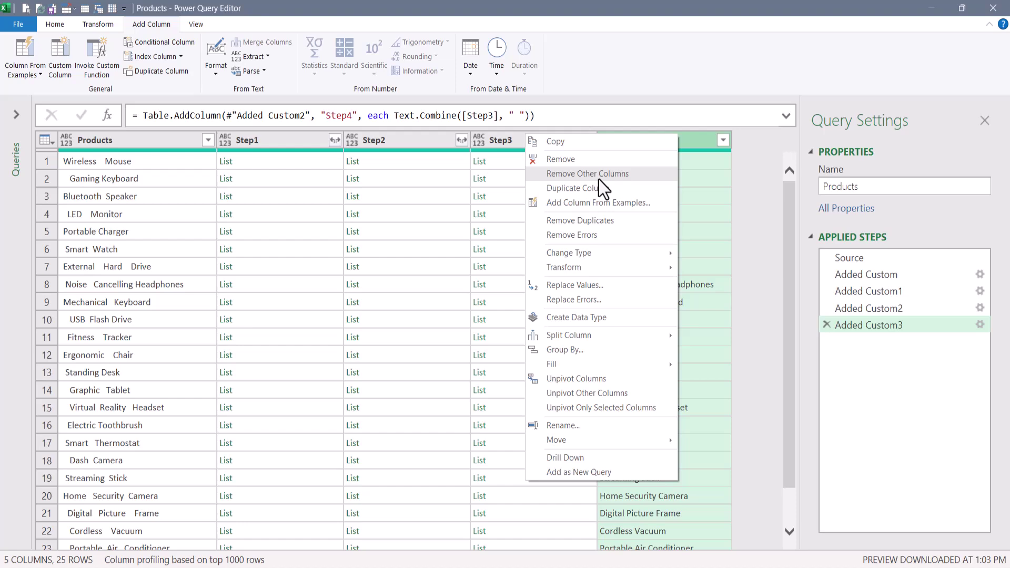
pyautogui.click(599, 177)
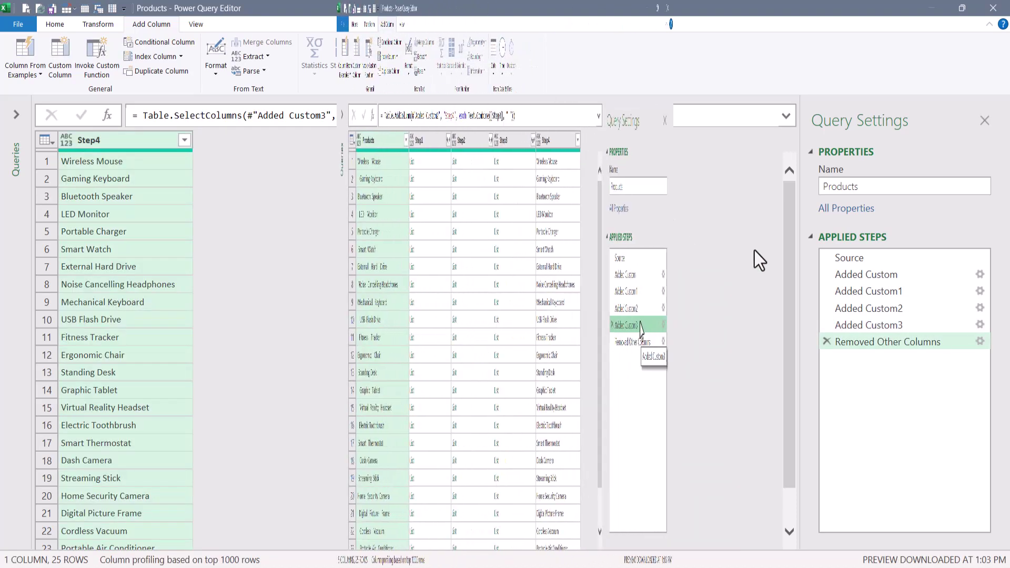
pyautogui.click(911, 325)
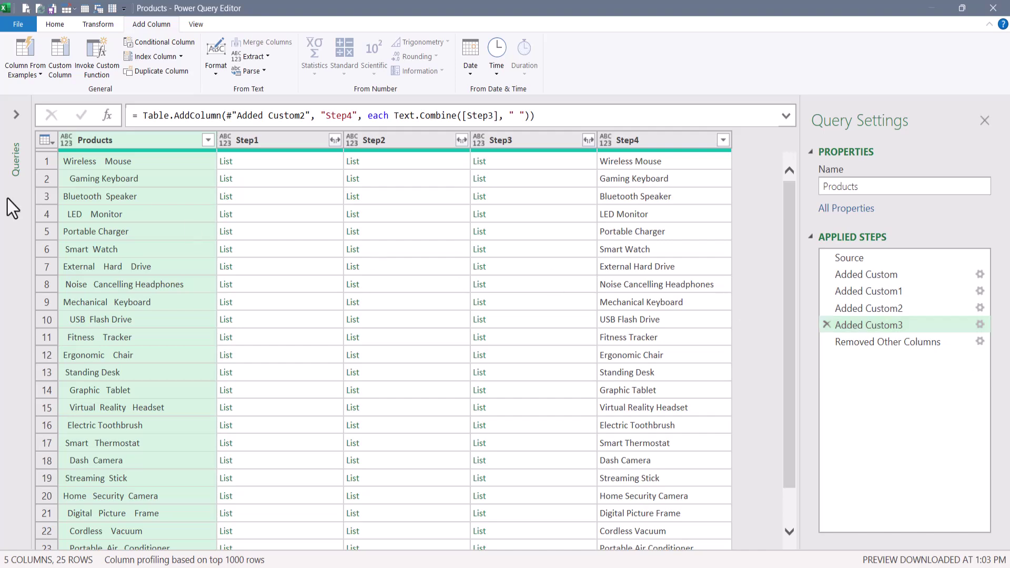
pyautogui.click(15, 117)
# Duplicate the Products query as Products (2)
pyautogui.click(52, 131)
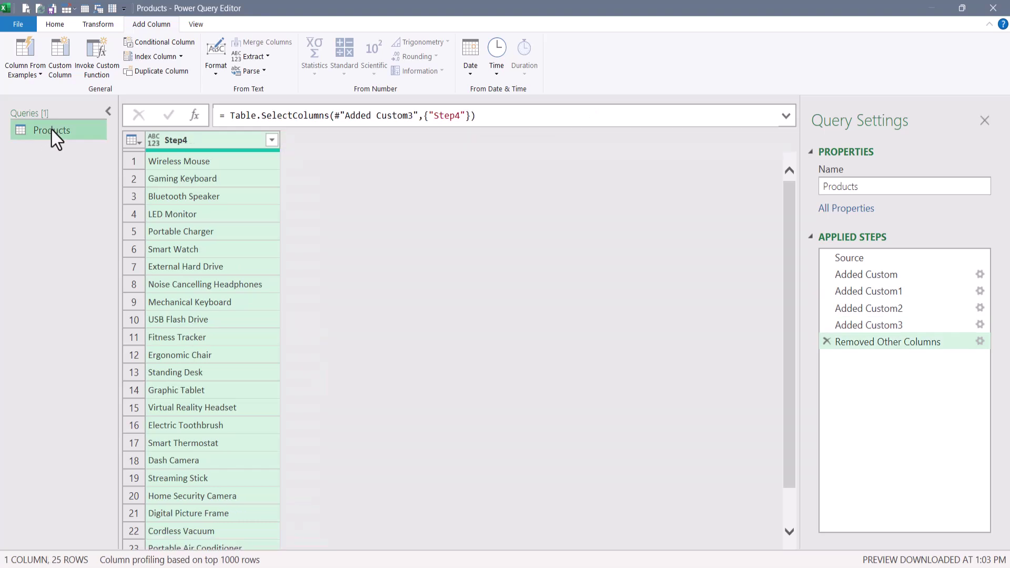
pyautogui.rightClick(52, 131)
pyautogui.click(67, 197)
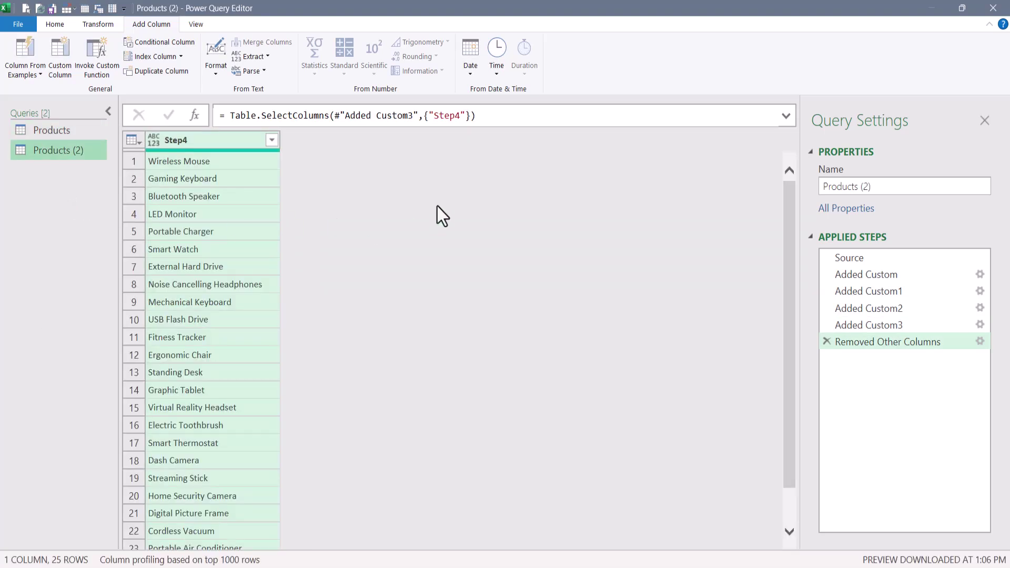
# Cut Products (2) back to its Source step by deleting from Added Custom to the end
pyautogui.click(867, 276)
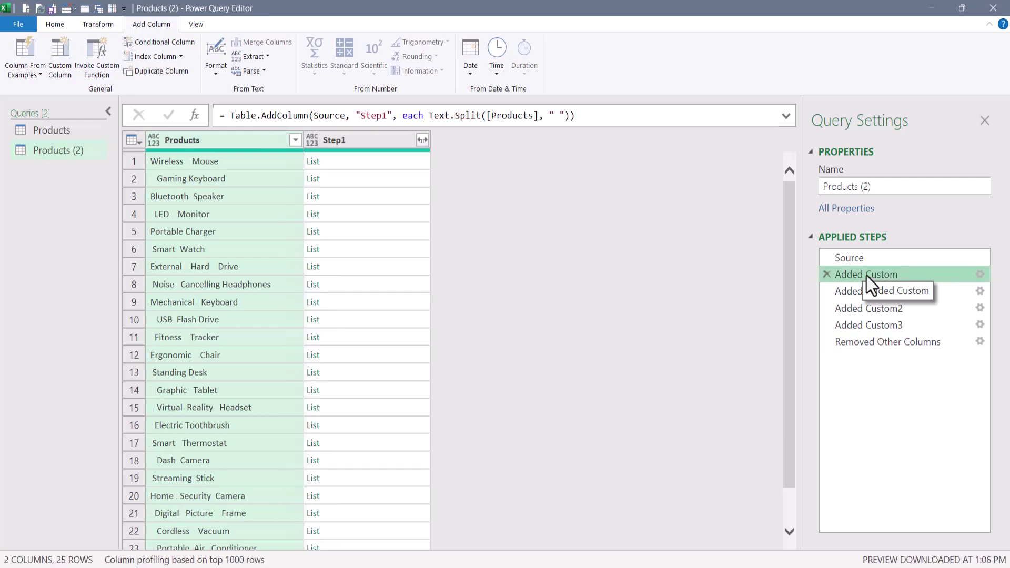
pyautogui.rightClick(866, 275)
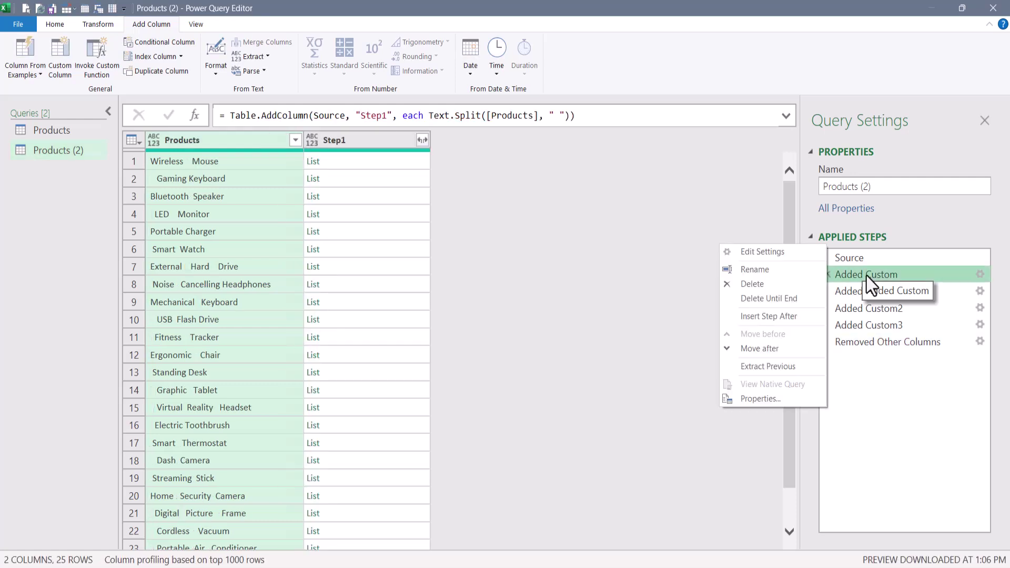
pyautogui.click(781, 299)
pyautogui.click(570, 319)
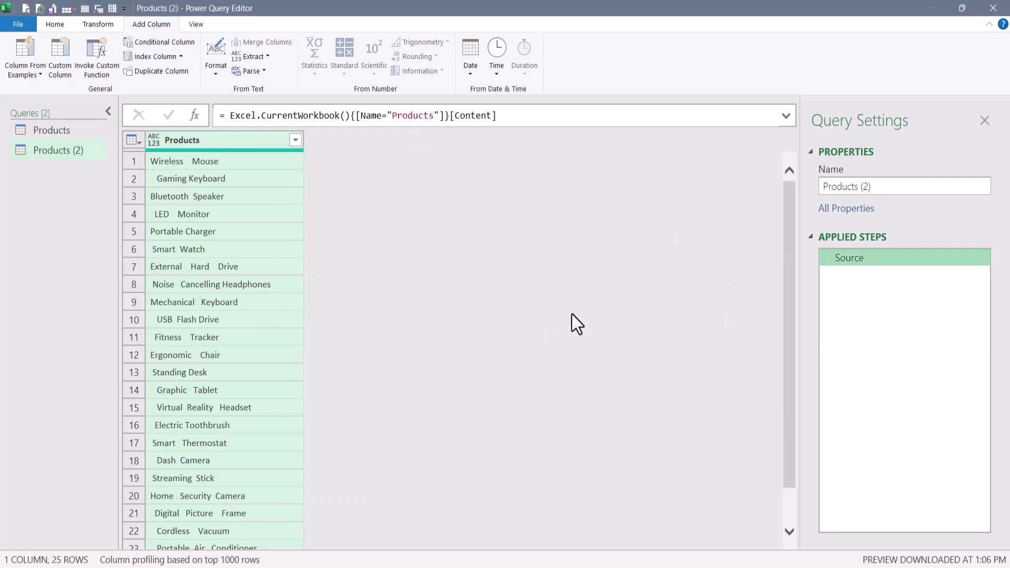
# Add a Custom column with the formula = Text.Split([Products], " ")
pyautogui.click(60, 58)
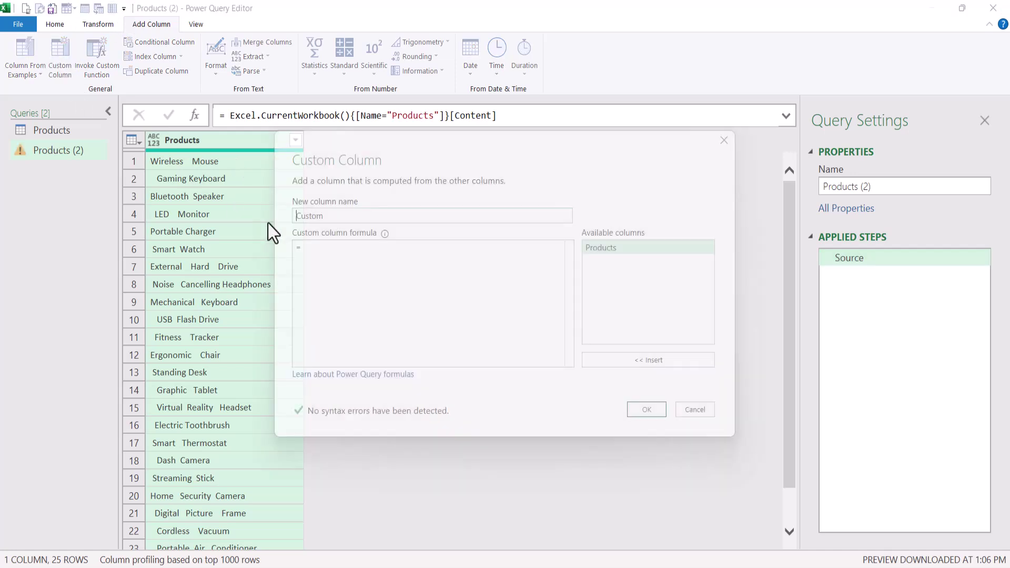
pyautogui.write('t')
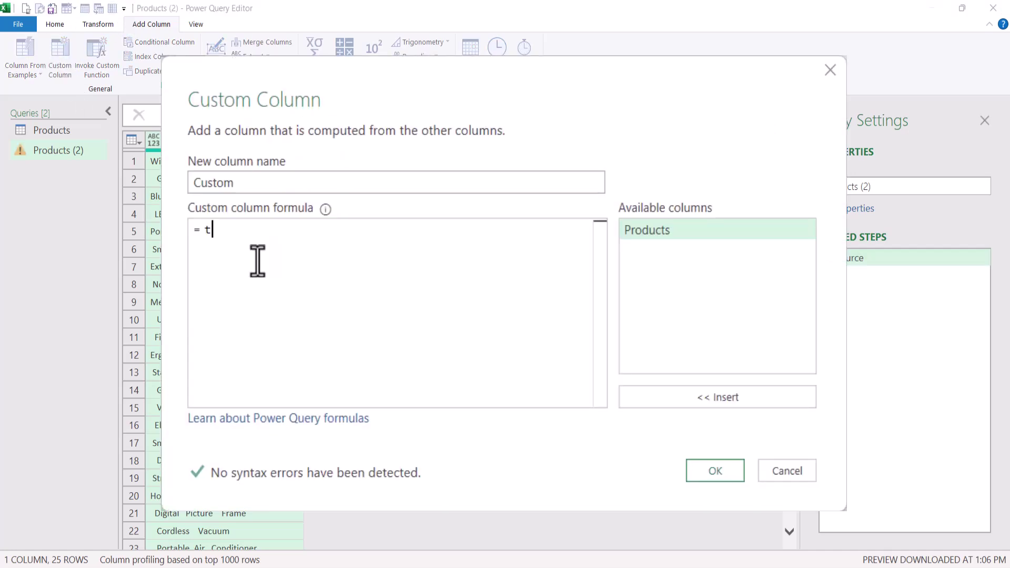
pyautogui.write('extspl')
pyautogui.press('Tab')
pyautogui.write('(')
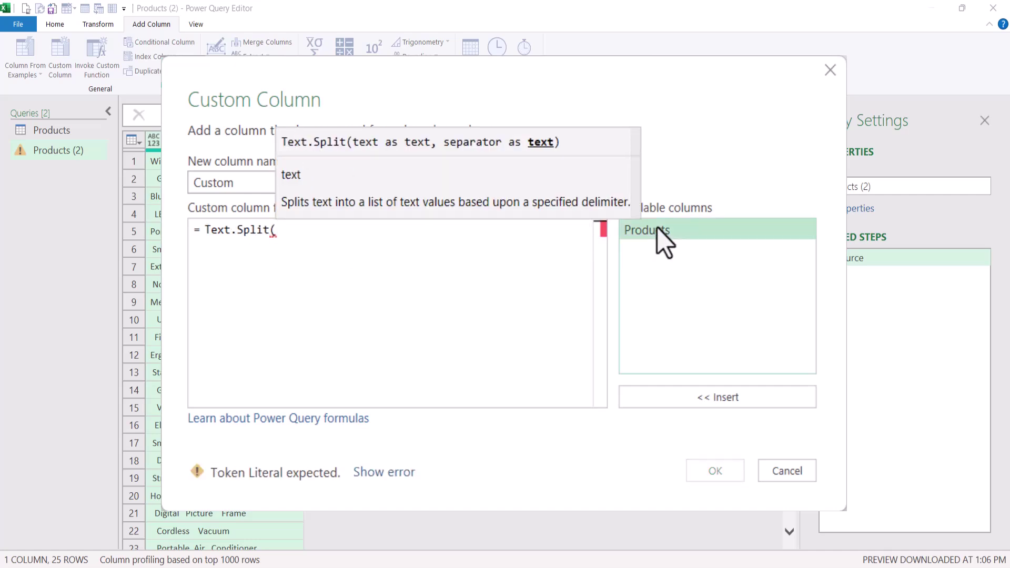
pyautogui.doubleClick(664, 232)
pyautogui.write(', ')
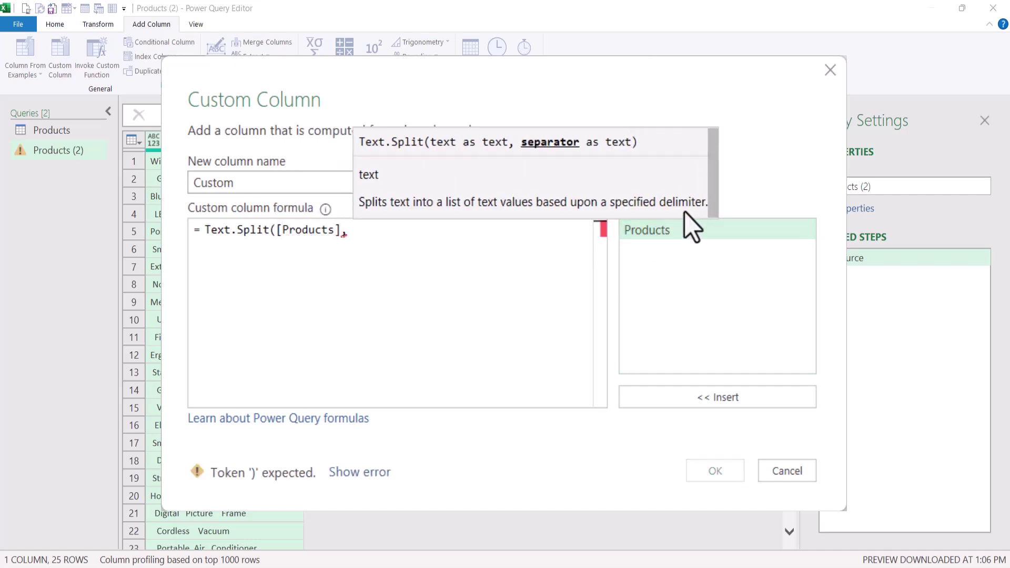
pyautogui.write('" "')
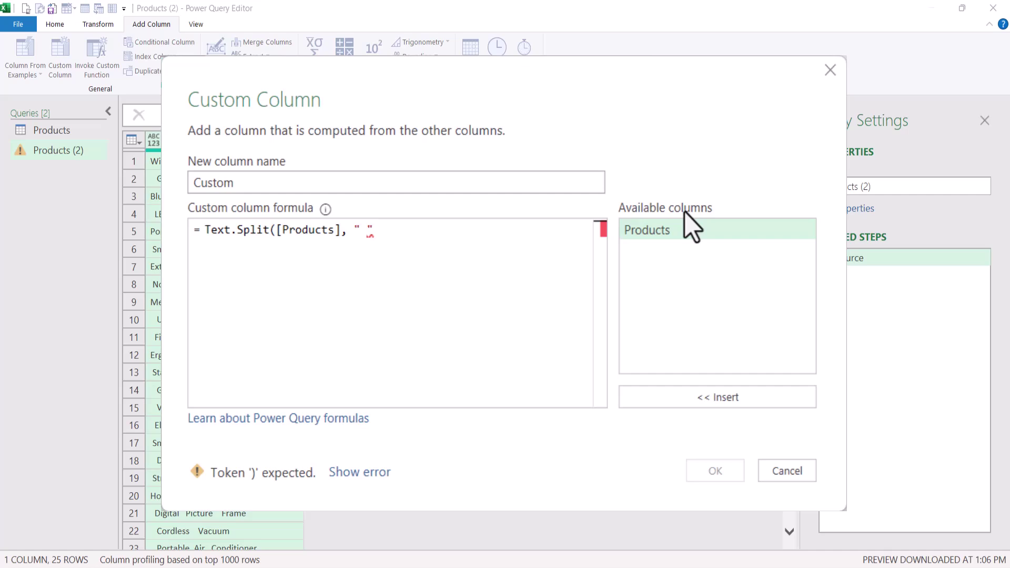
pyautogui.write(')')
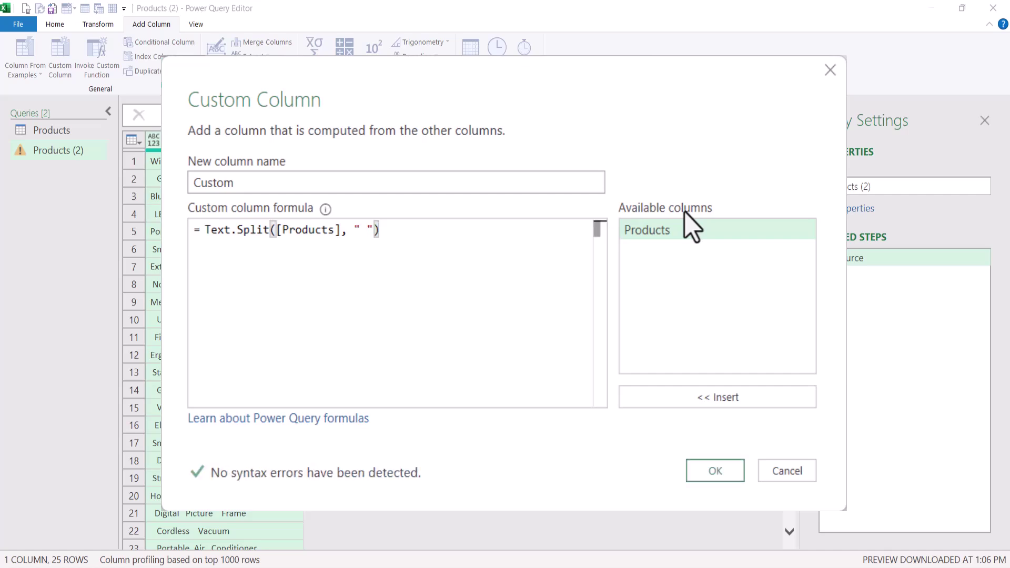
pyautogui.click(716, 470)
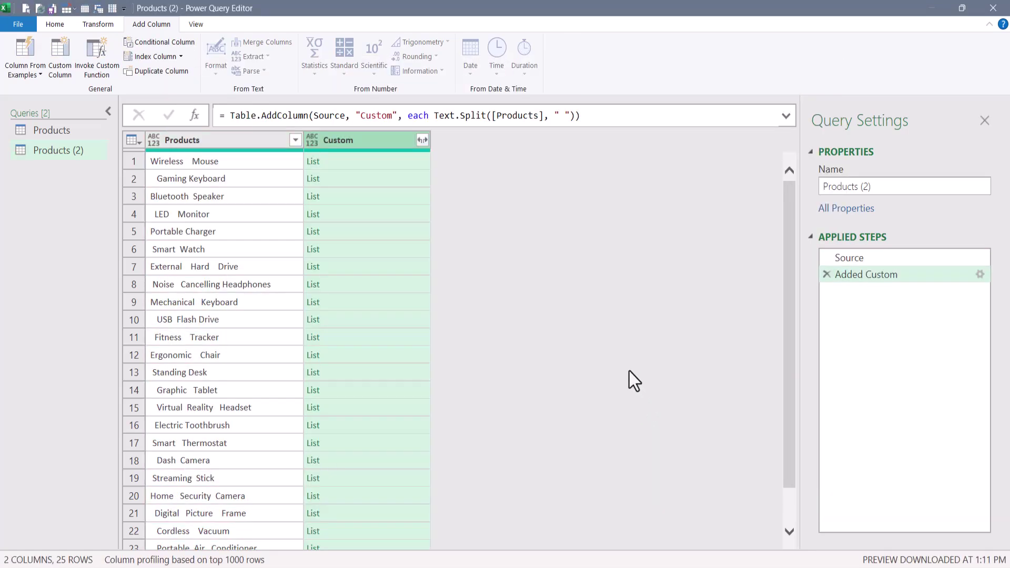
# Preview the split word lists for the first rows, including Smart Watch
pyautogui.click(333, 163)
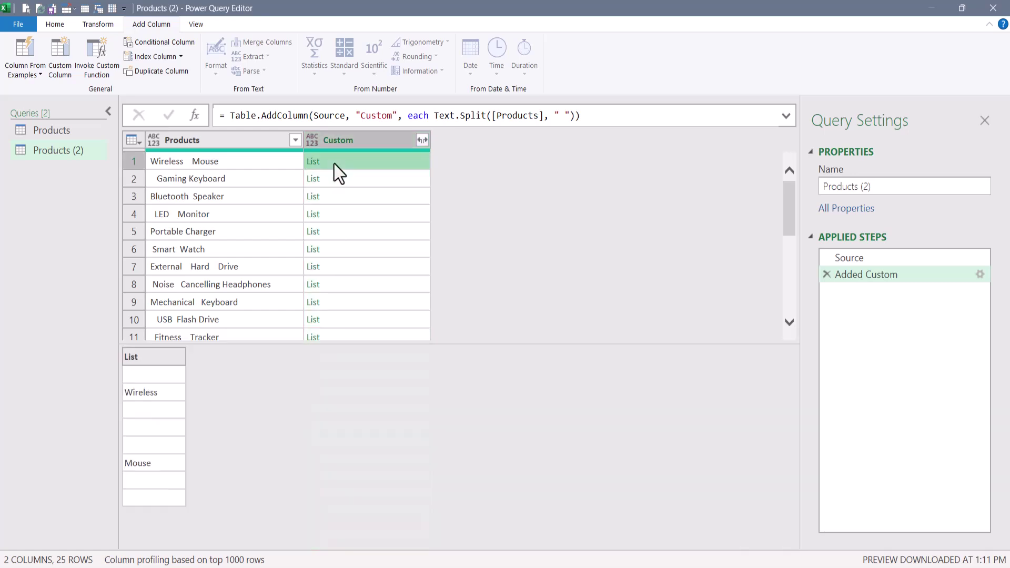
pyautogui.click(343, 178)
pyautogui.click(343, 196)
pyautogui.click(345, 213)
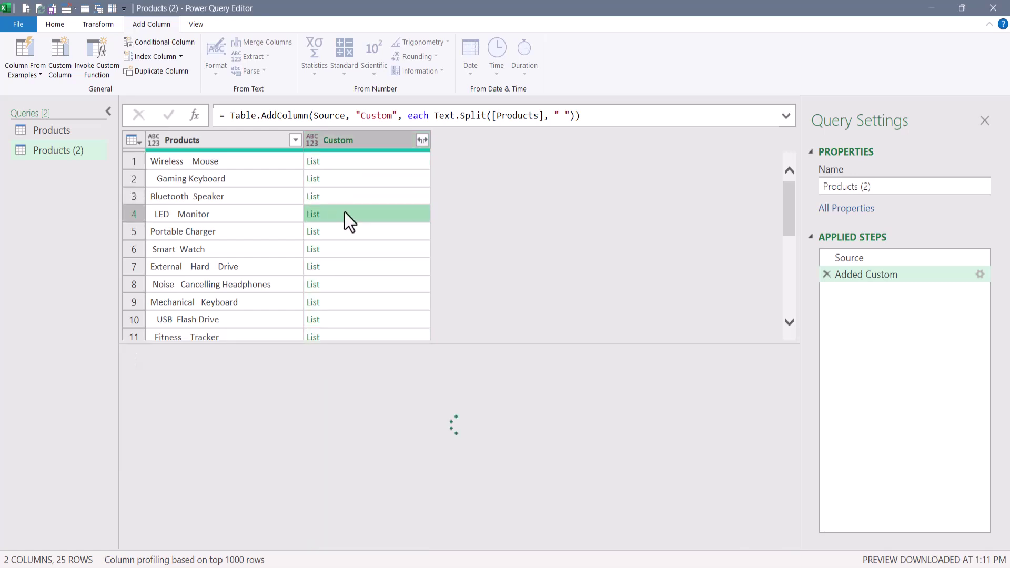
pyautogui.click(345, 246)
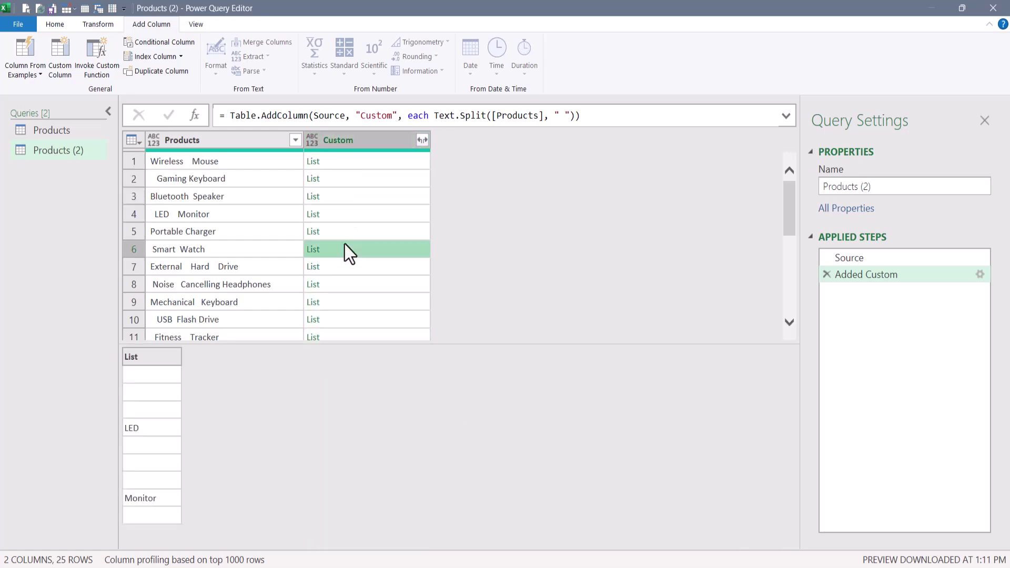
pyautogui.click(980, 273)
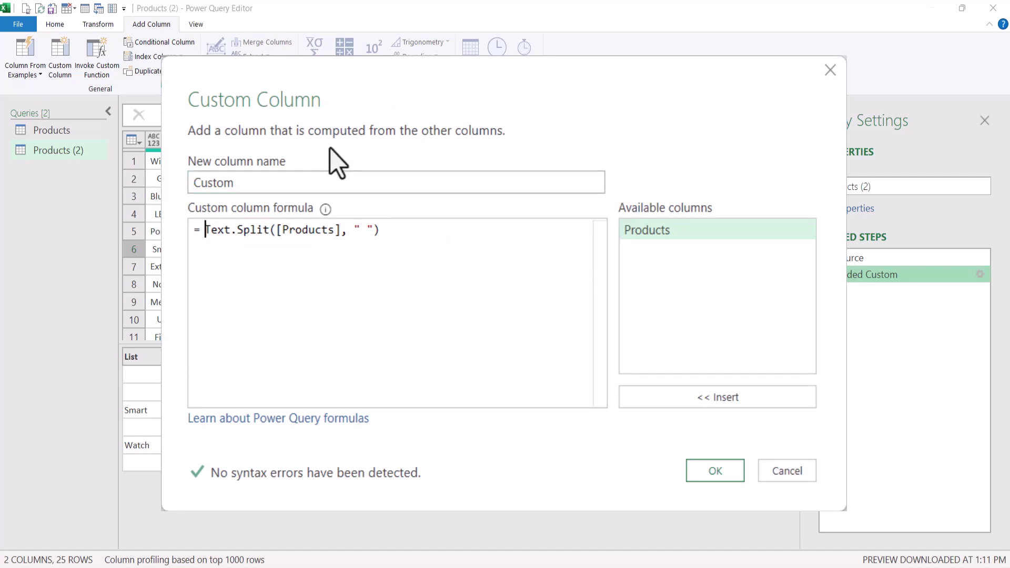
# Wrap the split in List.Transform using each if Text.Length(_) = 0 then null else _
pyautogui.write('1 ')
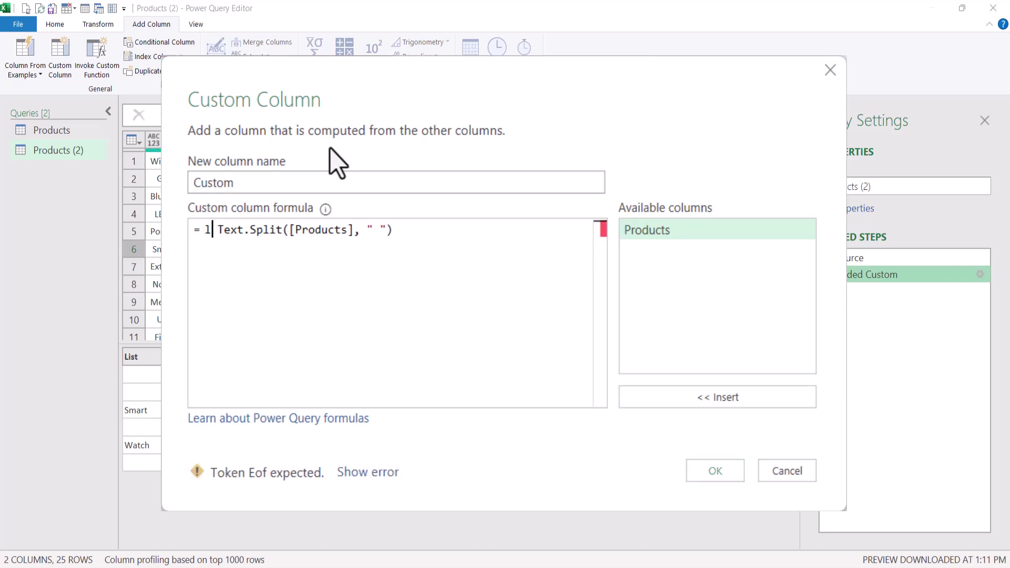
pyautogui.write('isttr')
pyautogui.press('Tab')
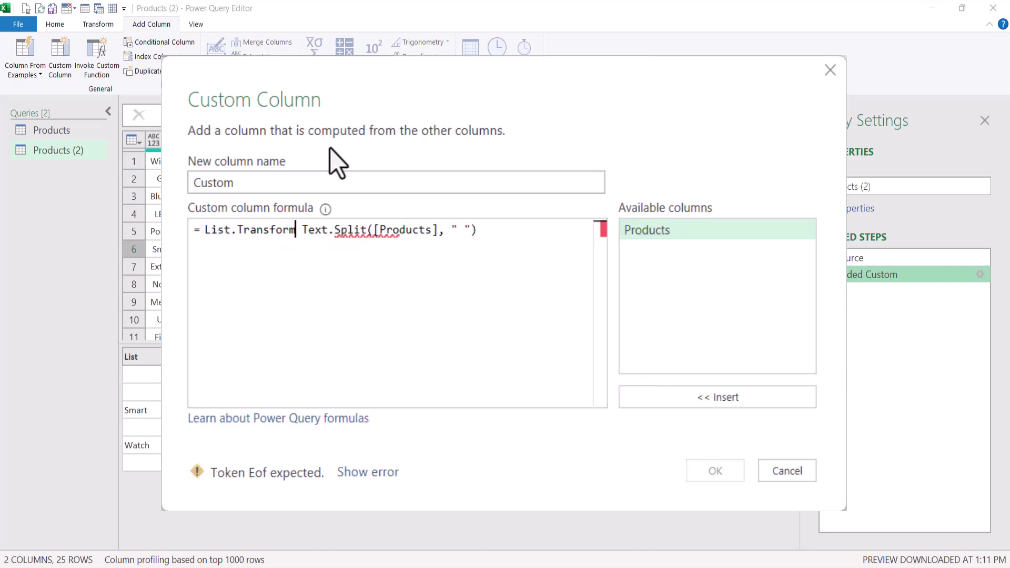
pyautogui.press('Delete')
pyautogui.write('(')
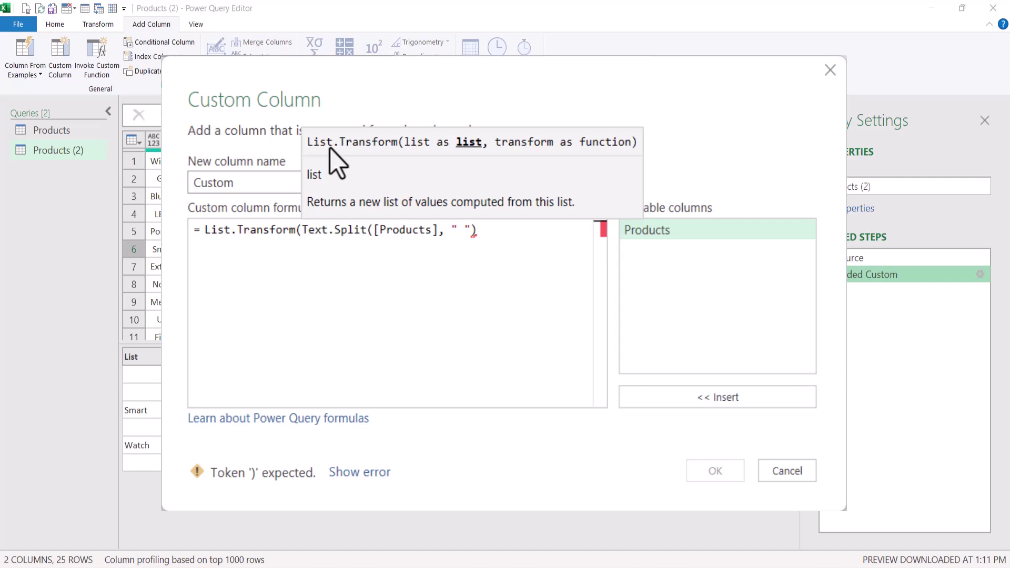
pyautogui.write(', ')
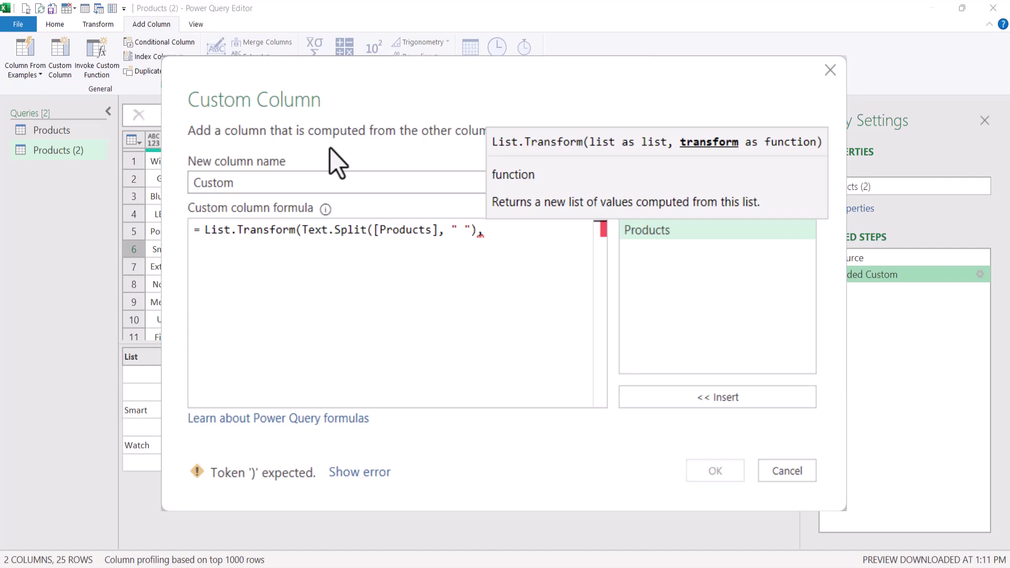
pyautogui.write('each ')
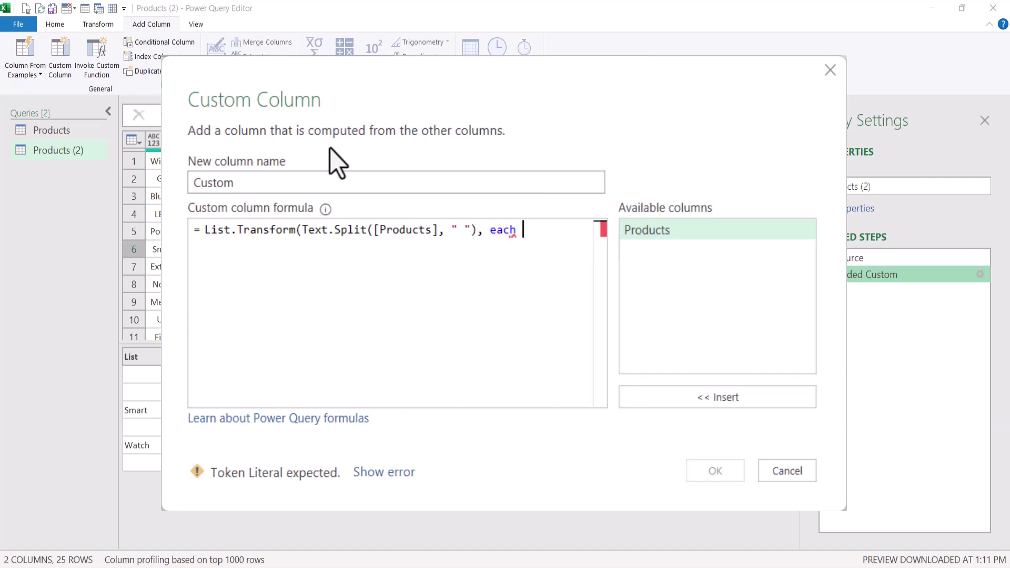
pyautogui.write('if textle')
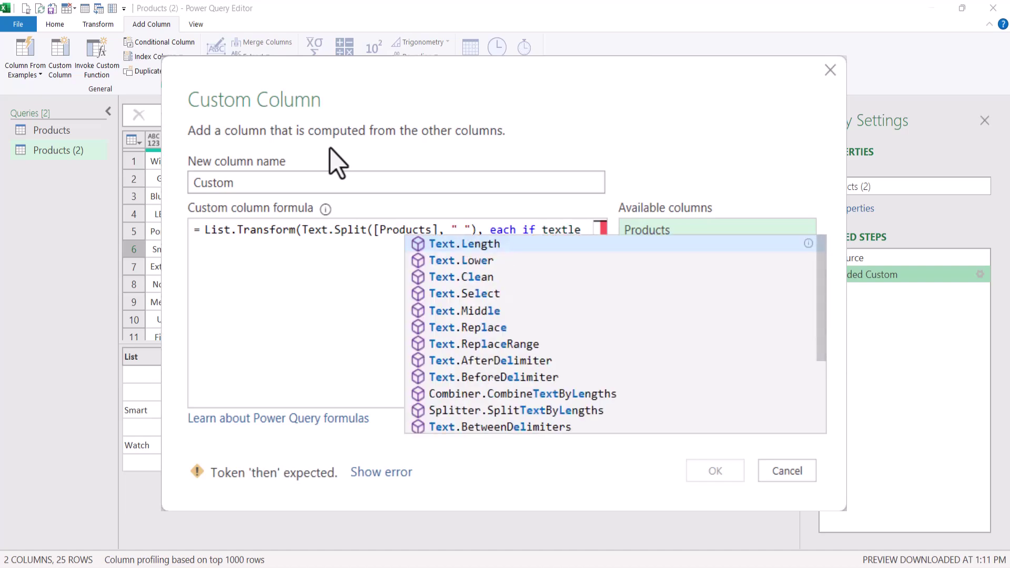
pyautogui.press('Tab')
pyautogui.write('(')
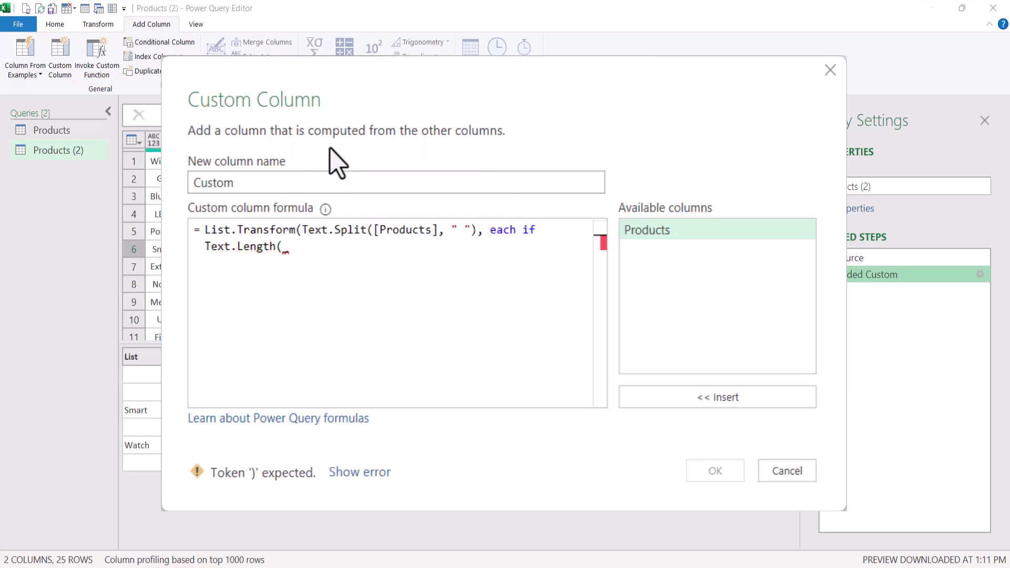
pyautogui.write(' ) = 0')
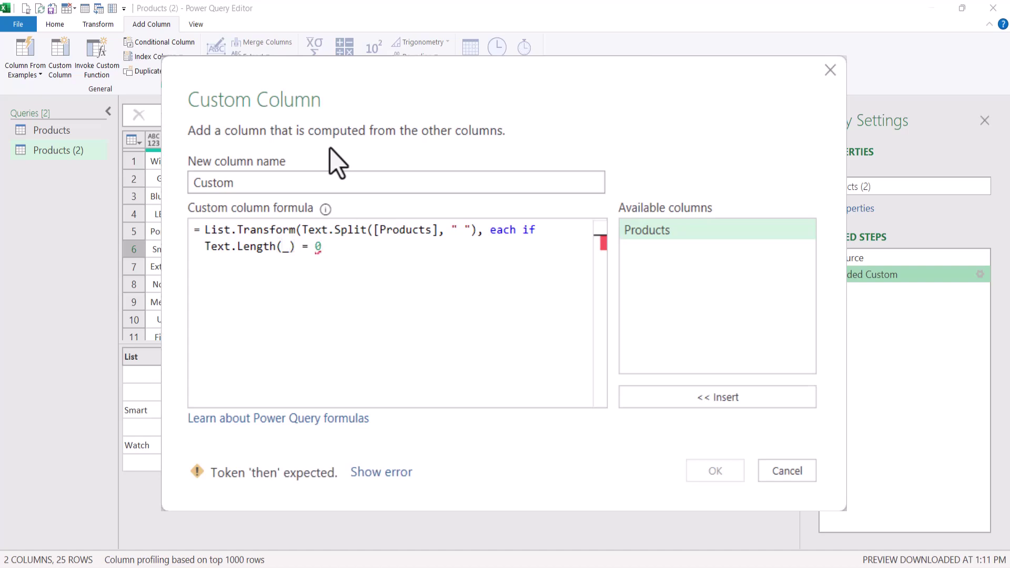
pyautogui.write(' then null')
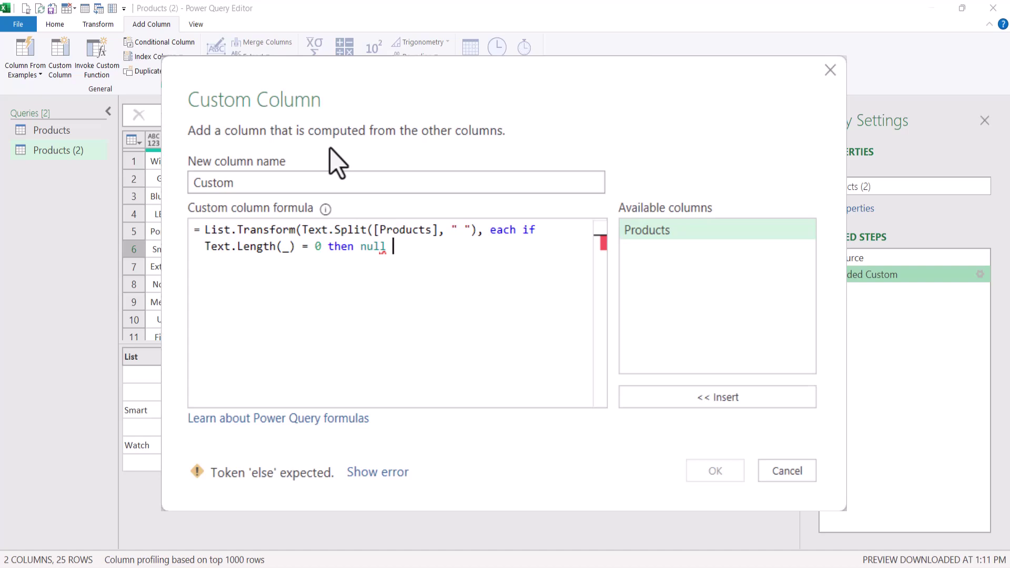
pyautogui.write(' else ')
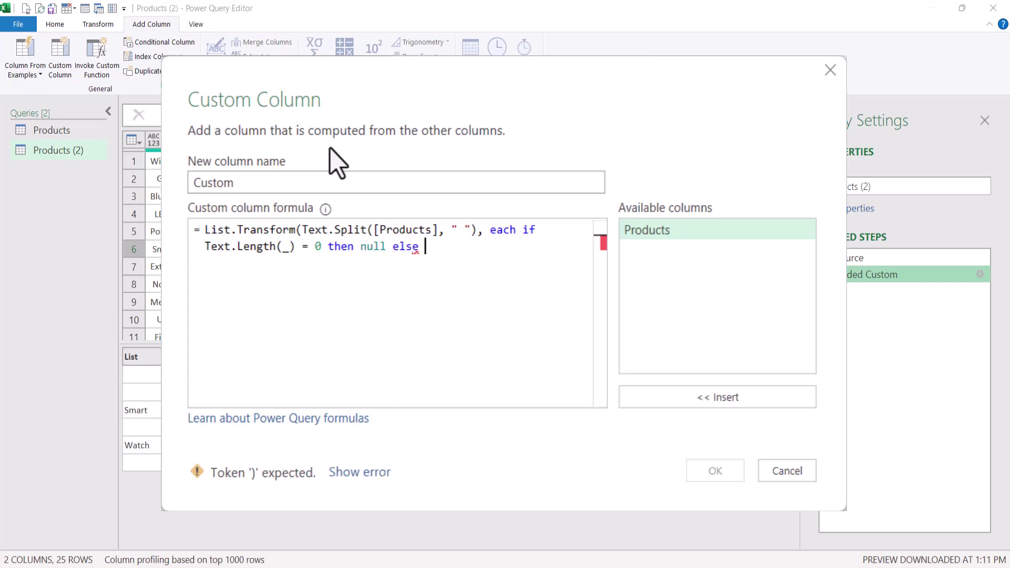
pyautogui.write('_)')
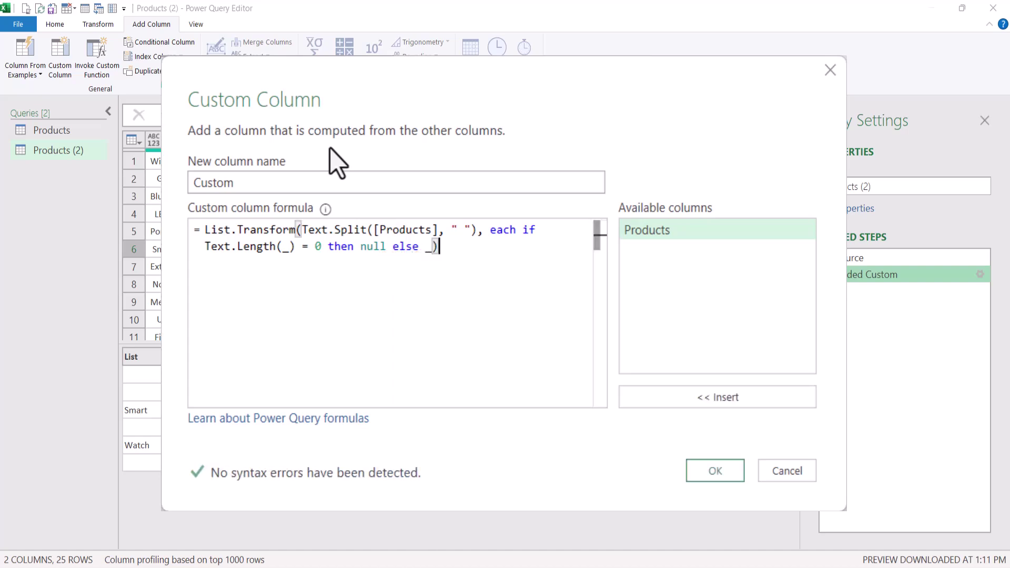
pyautogui.click(729, 477)
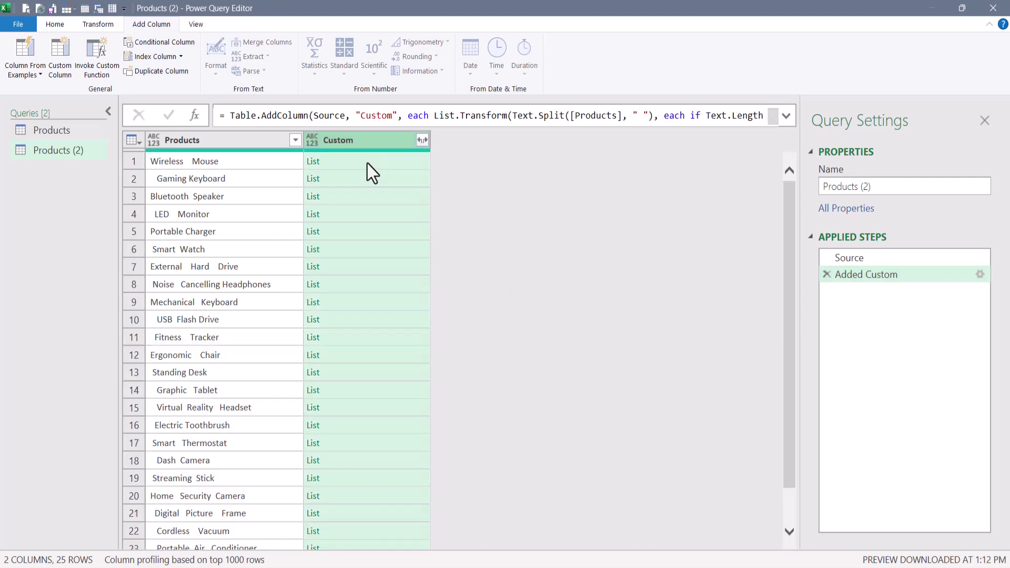
# Check the word lists for Gaming Keyboard, Bluetooth Speaker, LED Monitor and Portable Charger
pyautogui.click(367, 163)
pyautogui.click(367, 181)
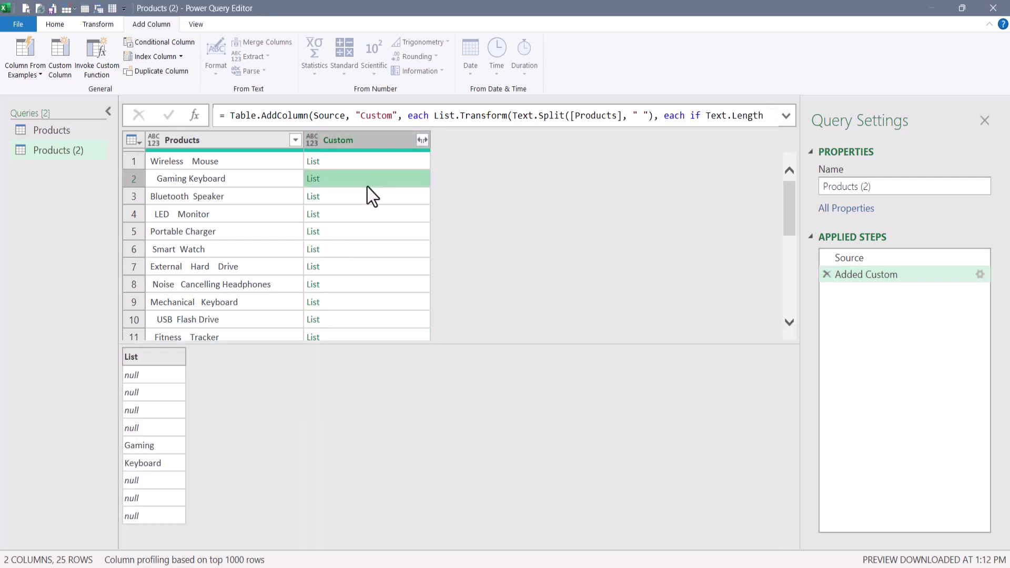
pyautogui.click(368, 199)
pyautogui.click(367, 218)
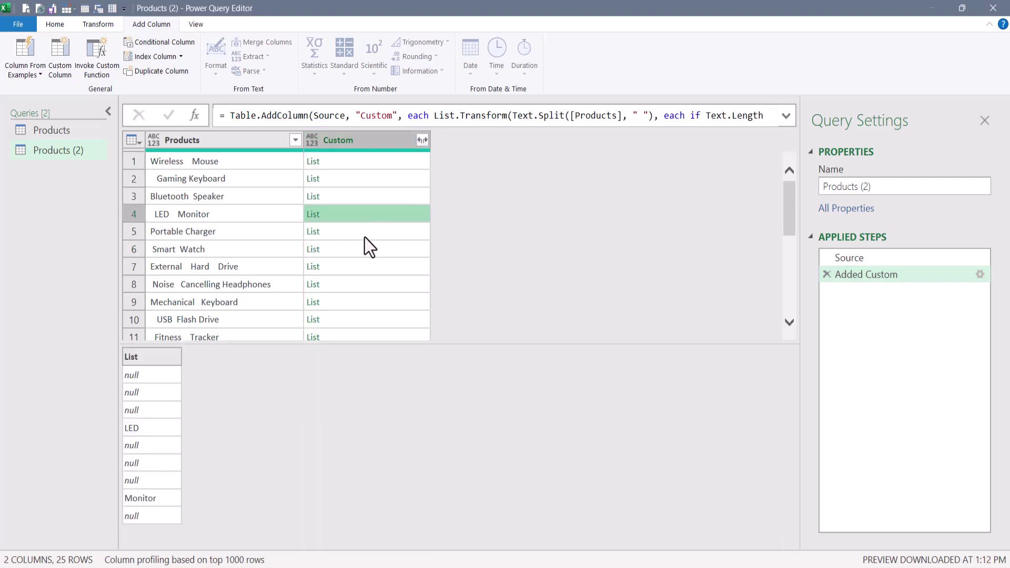
pyautogui.click(365, 238)
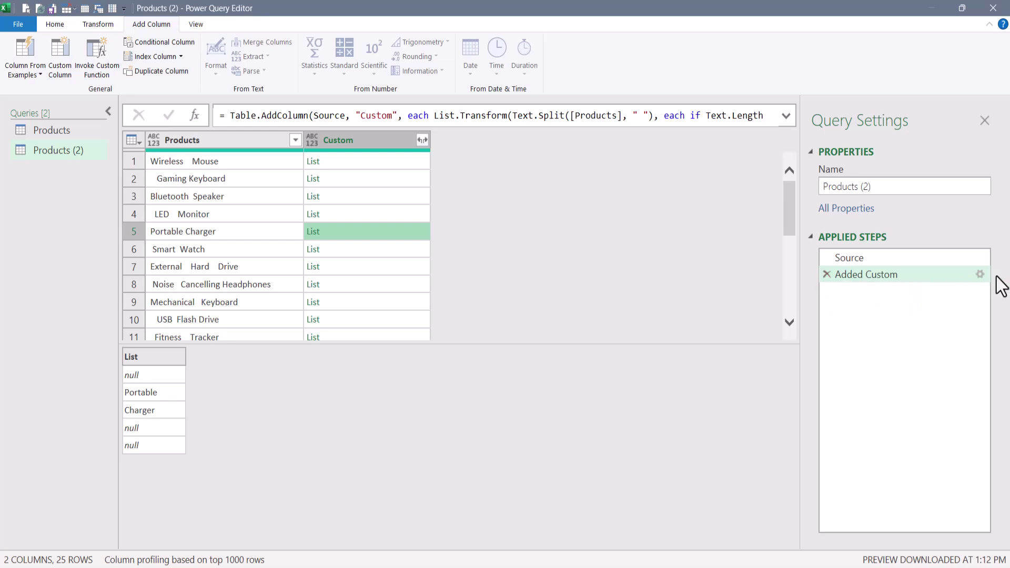
pyautogui.click(980, 274)
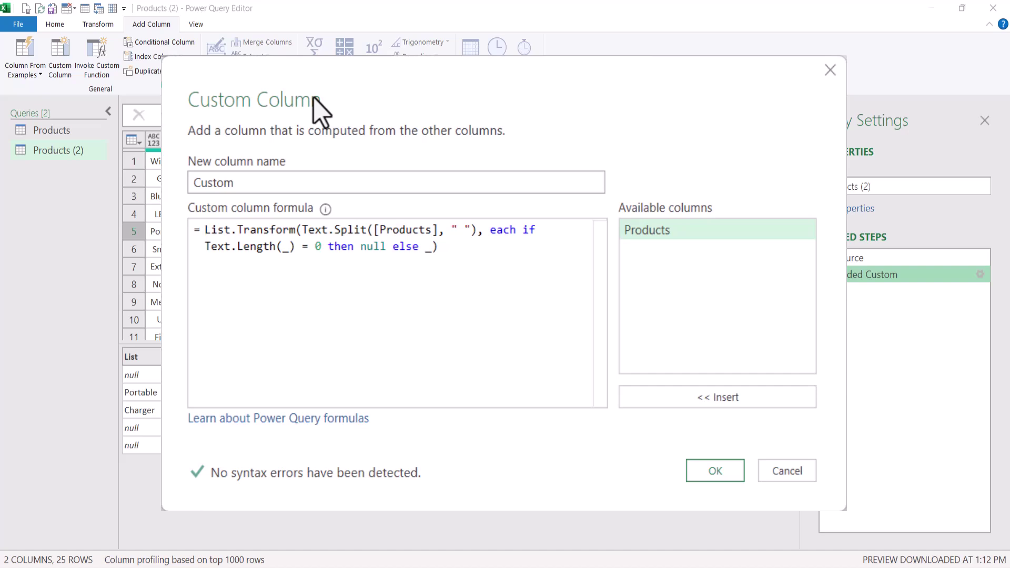
# Wrap the Custom column formula in List.RemoveNulls to drop the null entries
pyautogui.write('list')
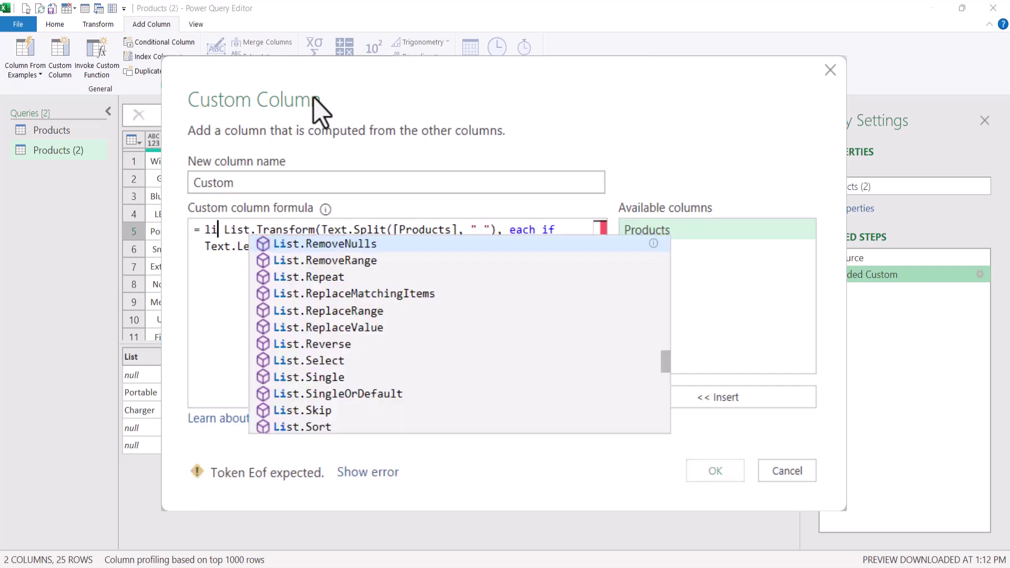
pyautogui.write('rem')
pyautogui.press('Tab')
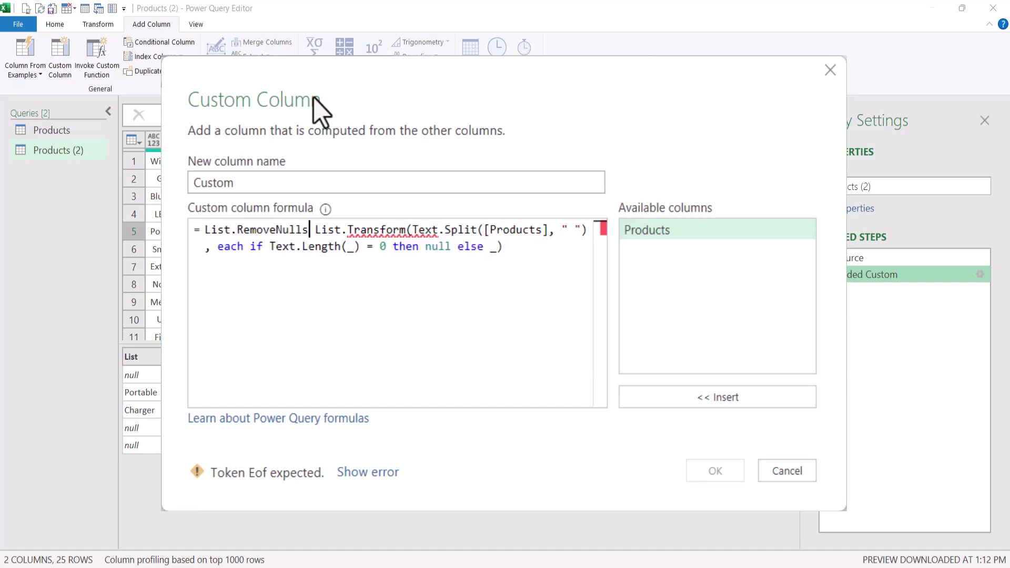
pyautogui.write('(')
pyautogui.press('Delete')
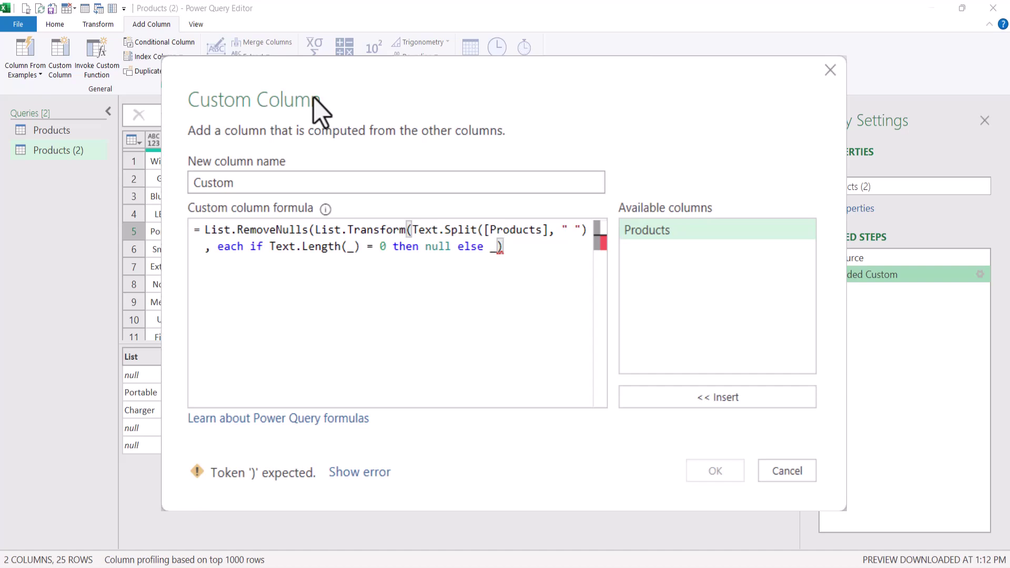
pyautogui.write(')')
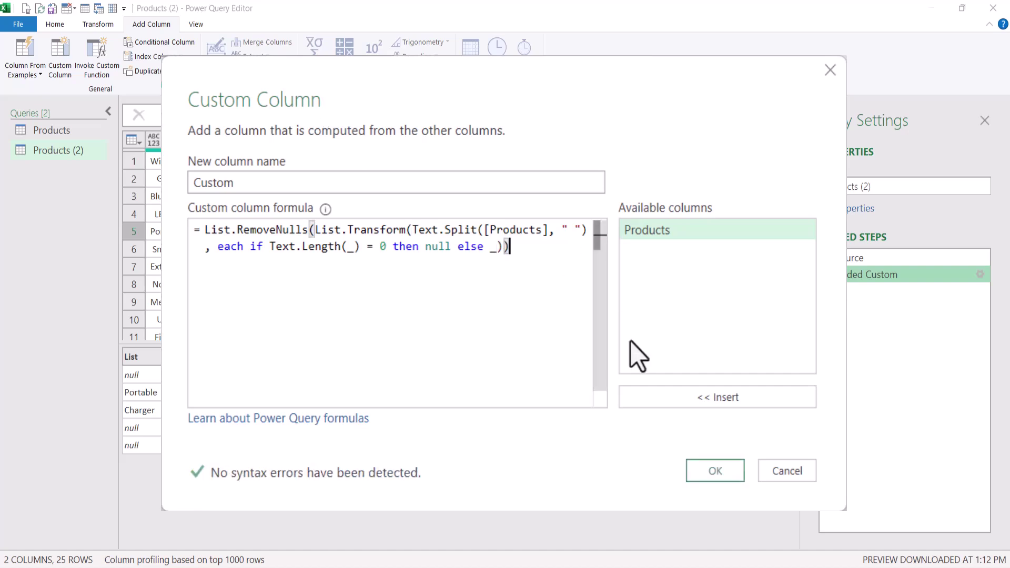
pyautogui.click(714, 471)
# Verify the lists for Gaming Keyboard, Bluetooth Speaker, LED Monitor and Portable Charger hold only words
pyautogui.click(357, 159)
pyautogui.click(358, 181)
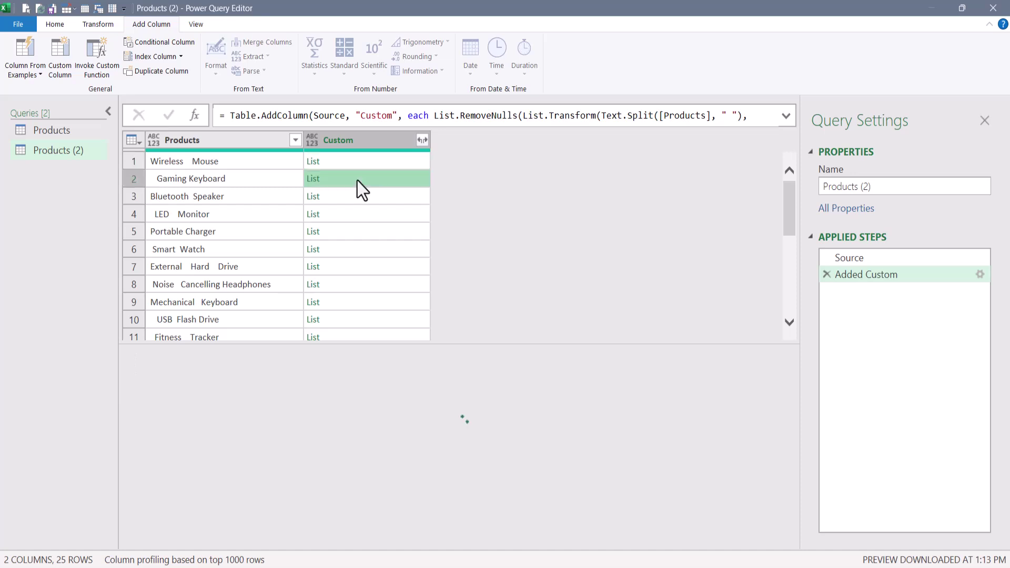
pyautogui.click(359, 196)
pyautogui.click(359, 214)
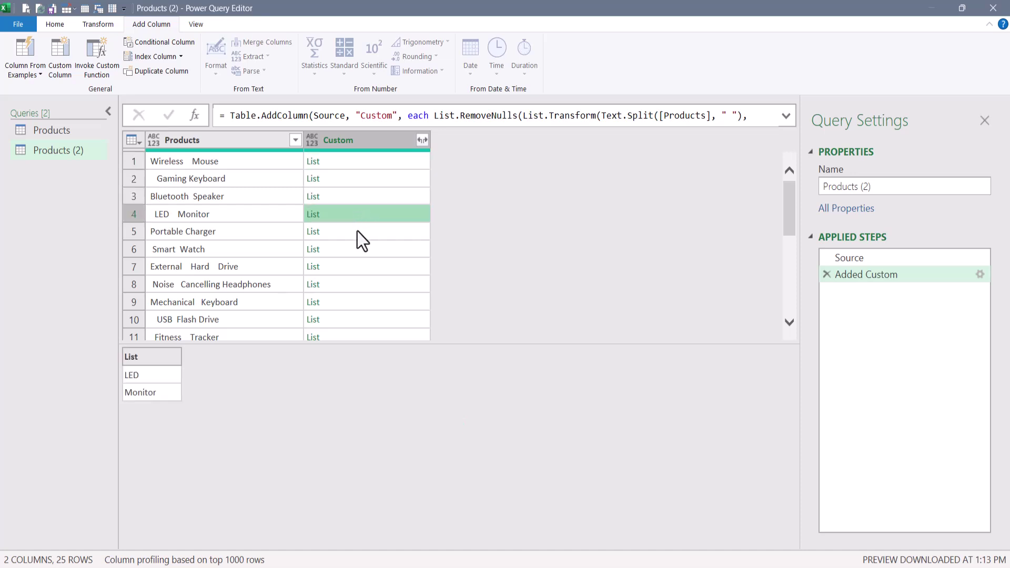
pyautogui.click(358, 231)
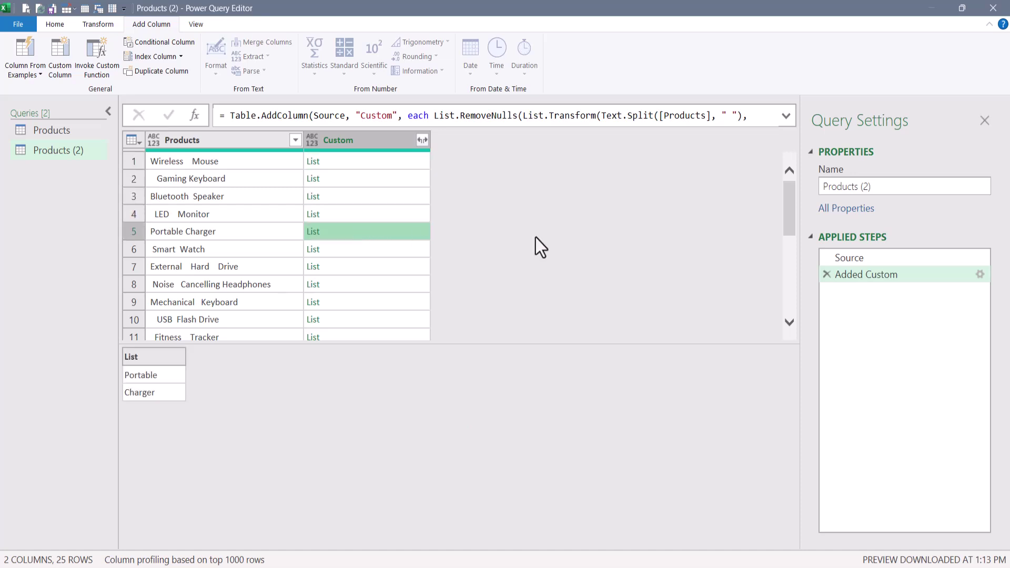
pyautogui.click(979, 274)
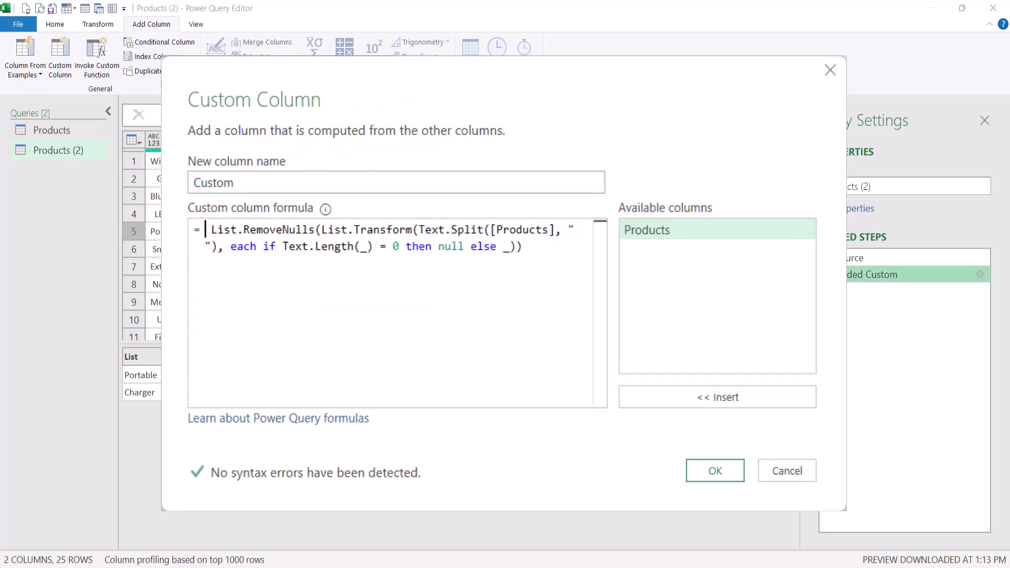
# Wrap the Custom formula in Text.Combine(..., " ") so each name is rejoined with single spaces
pyautogui.write('text ')
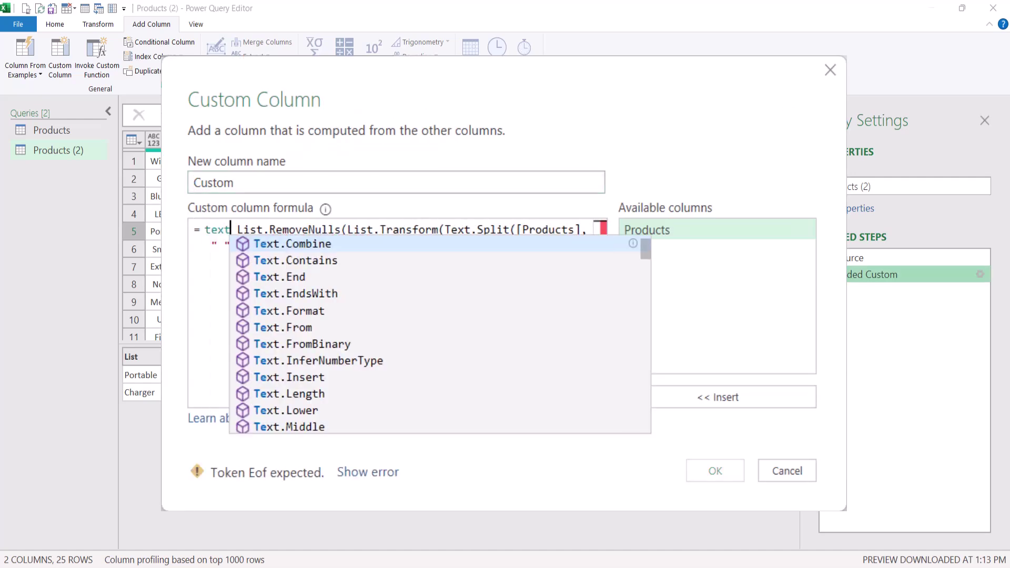
pyautogui.write('com')
pyautogui.press('Tab')
pyautogui.write('(')
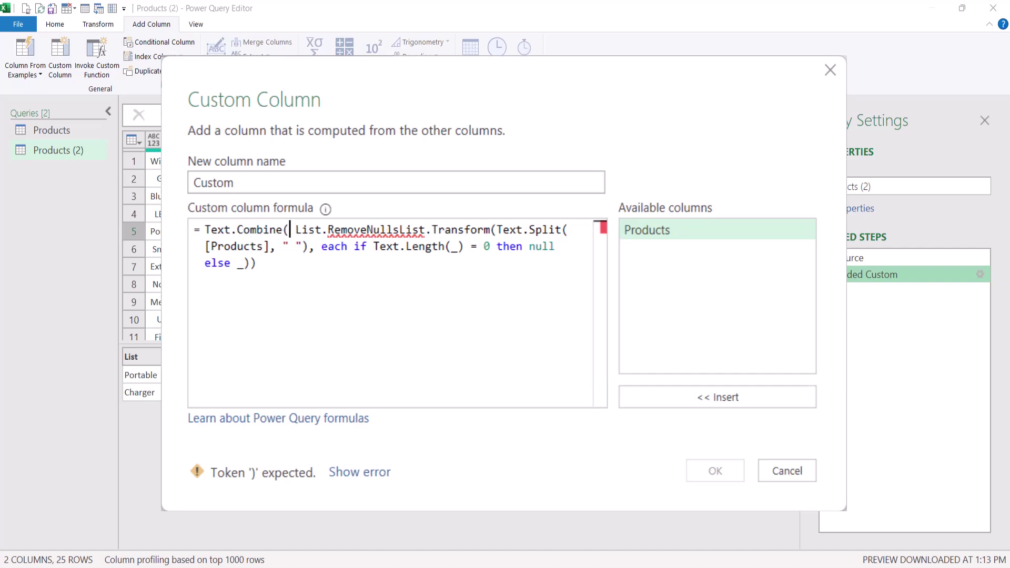
pyautogui.press('Delete')
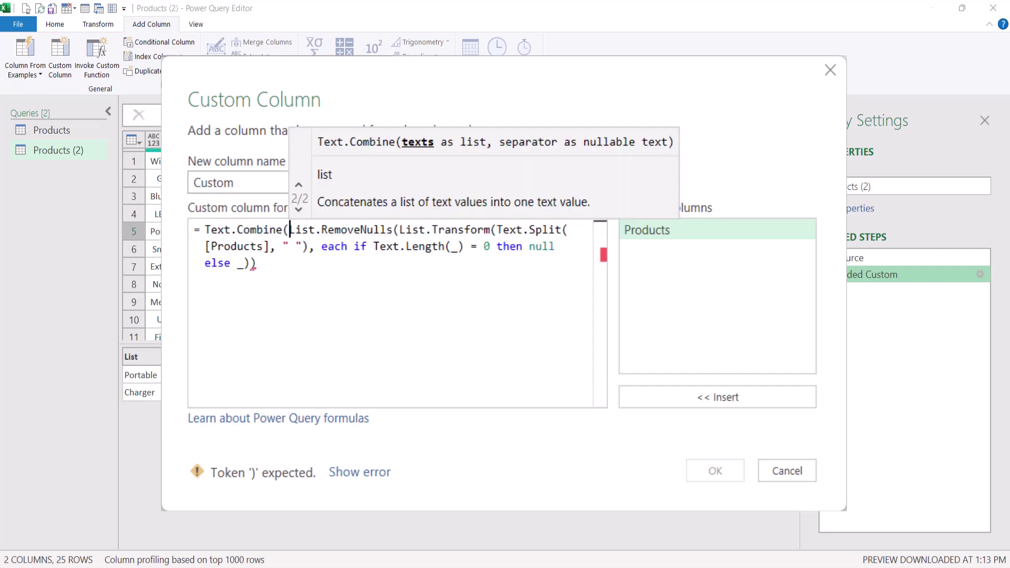
pyautogui.click(257, 263)
pyautogui.write(', ')
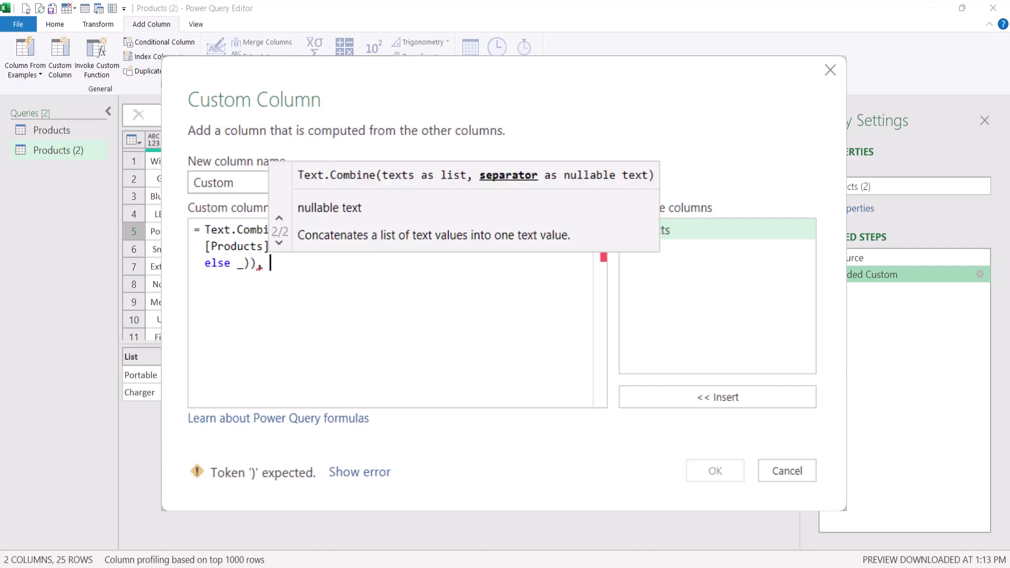
pyautogui.write('"')
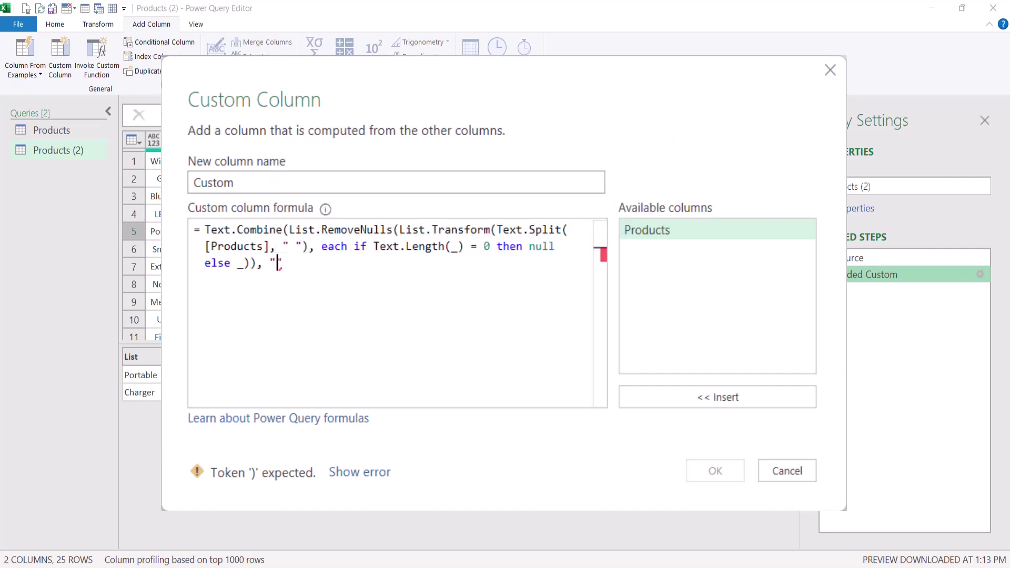
pyautogui.write(' ")')
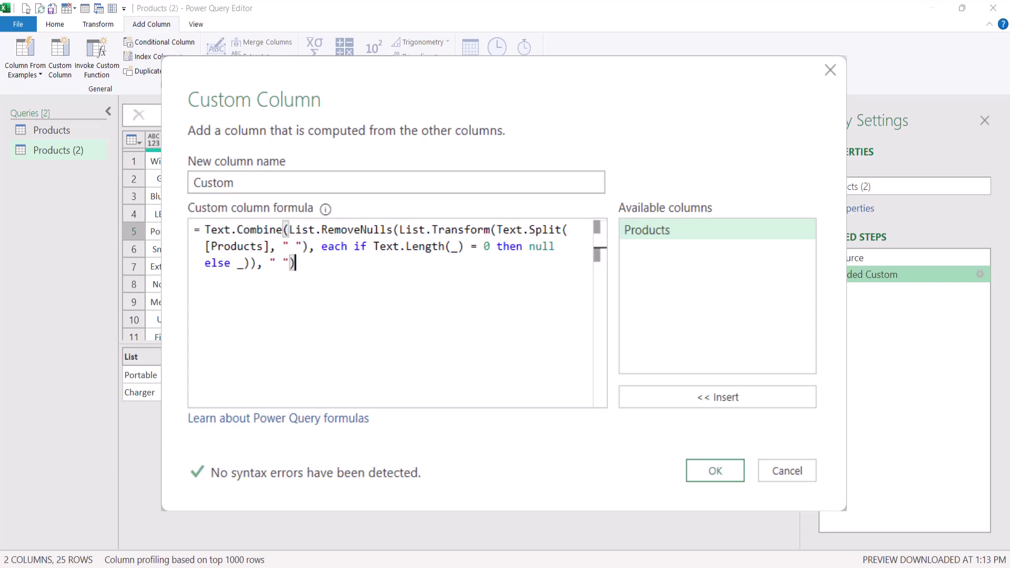
pyautogui.click(700, 472)
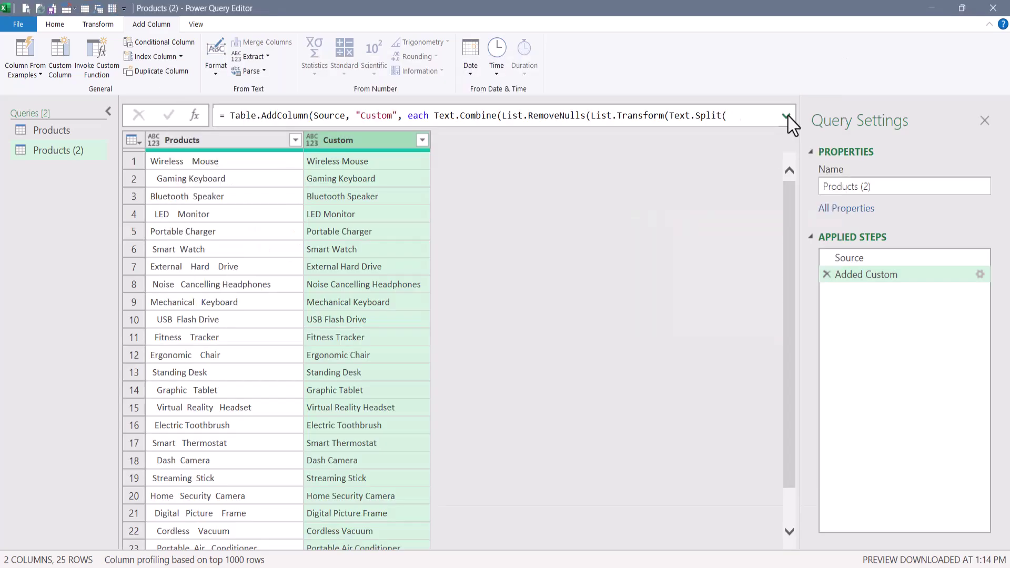
pyautogui.click(787, 115)
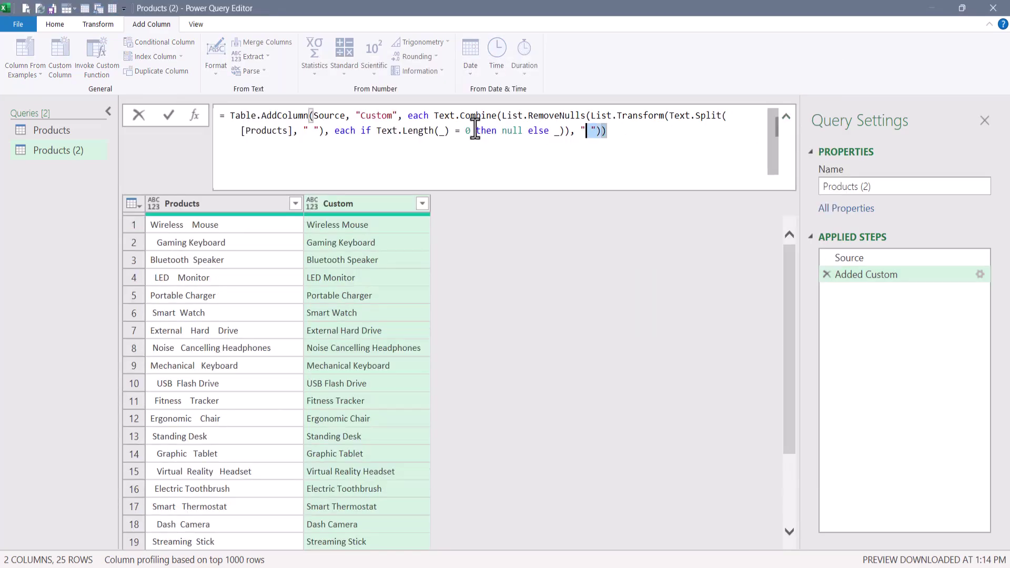
pyautogui.moveTo(475, 130); pyautogui.dragTo(216, 116)
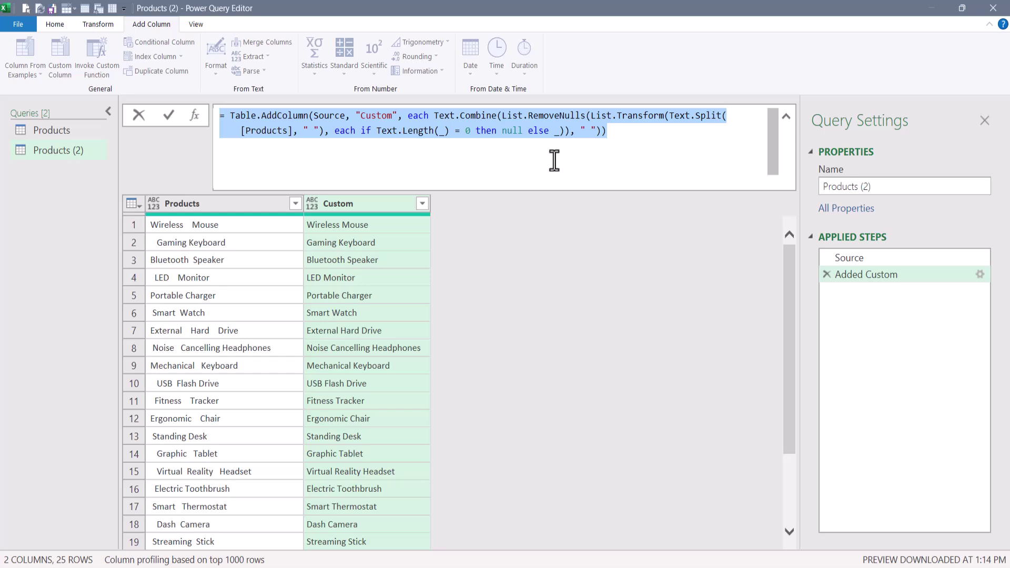
pyautogui.click(636, 138)
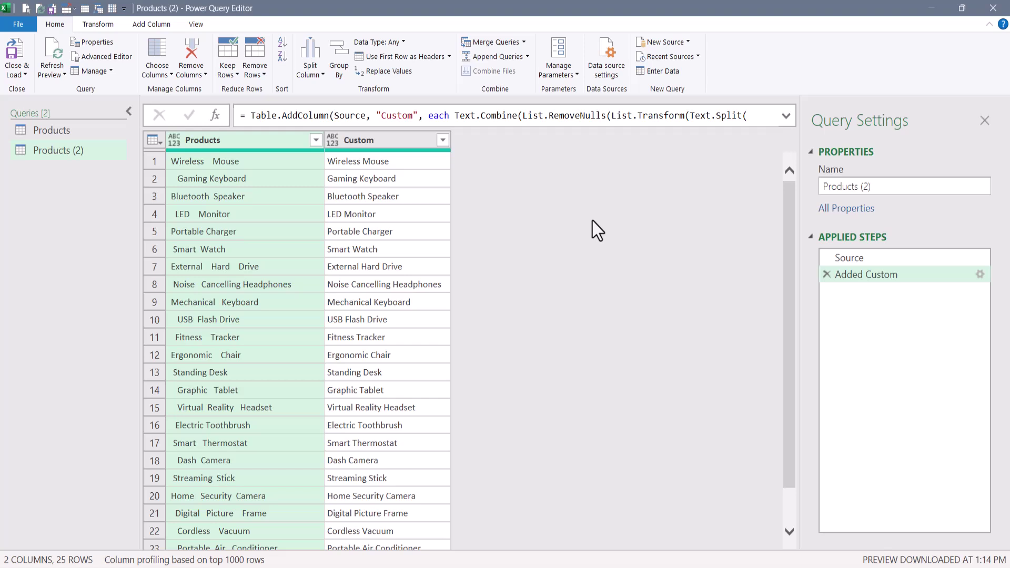
# Create a parameterless function named SuperTrim from the Products (2) query
pyautogui.rightClick(67, 150)
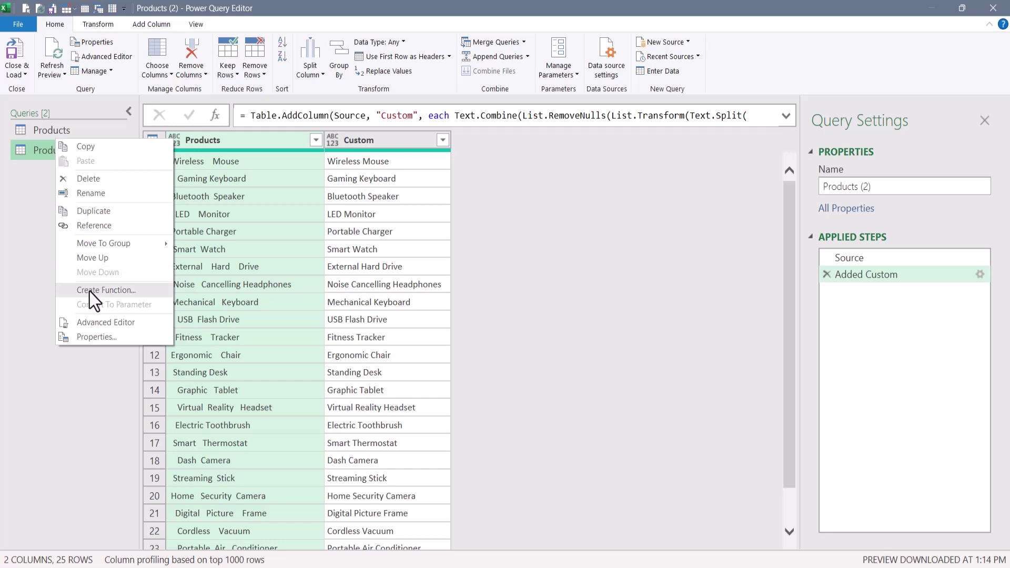
pyautogui.click(119, 290)
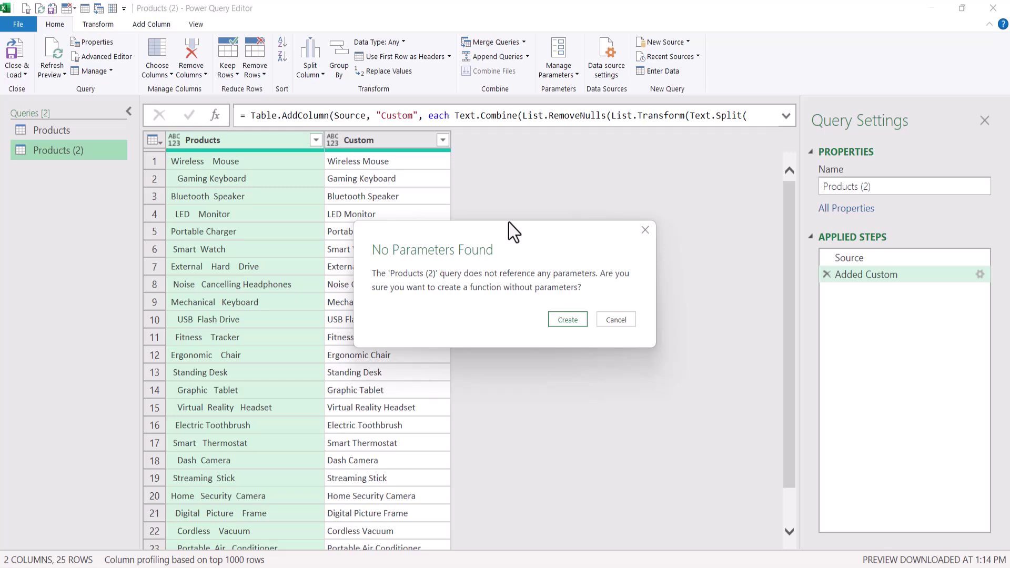
pyautogui.click(578, 319)
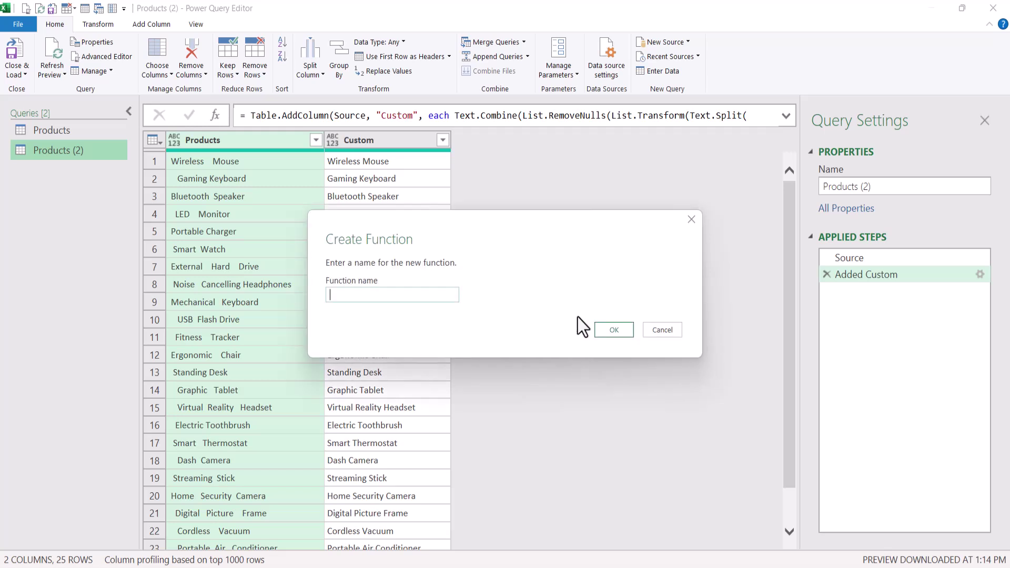
pyautogui.write('SuperTrim')
pyautogui.click(604, 333)
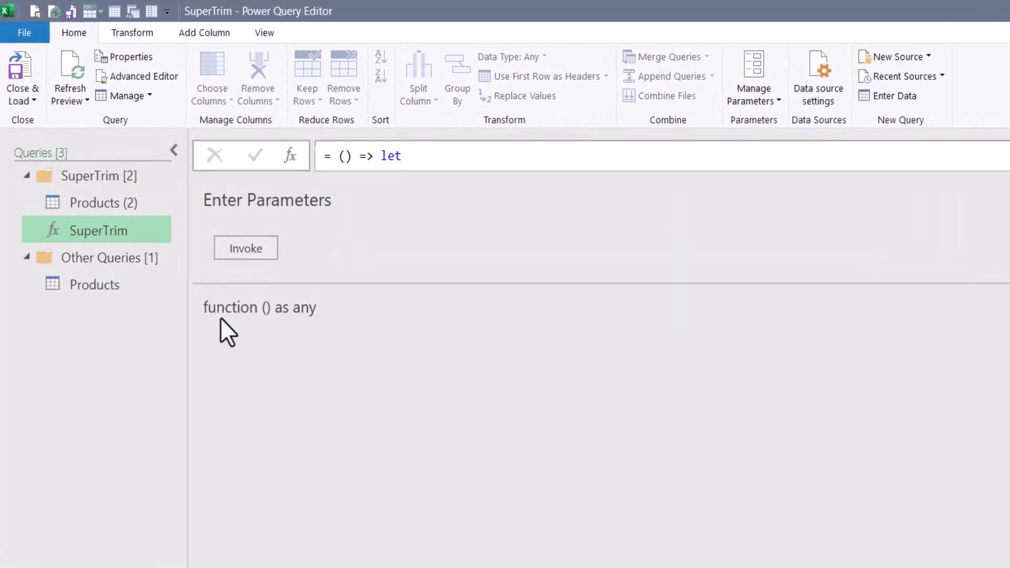
# Open SuperTrim in the Advanced Editor, accepting the warning about editing the function directly
pyautogui.click(124, 254)
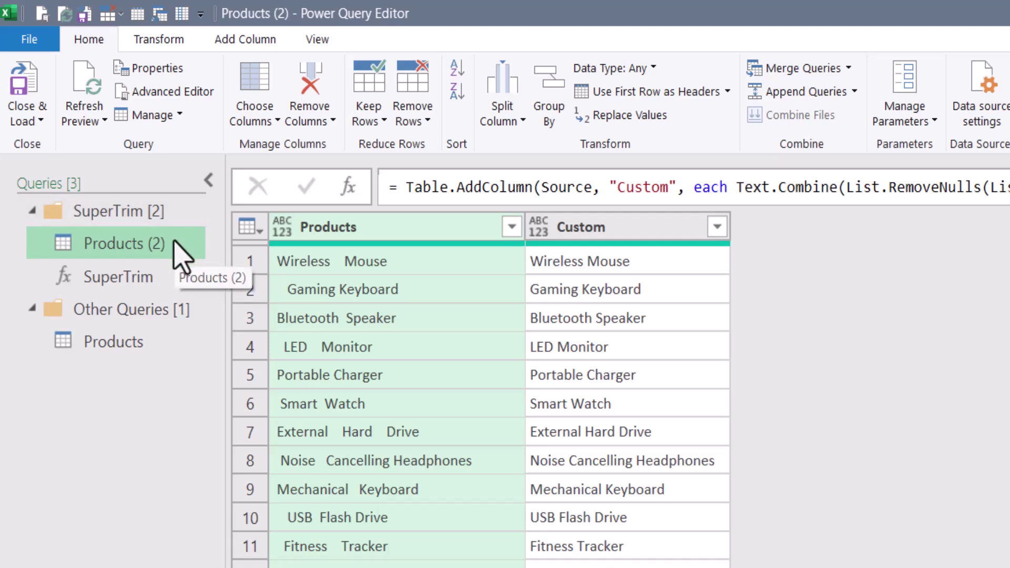
pyautogui.click(134, 288)
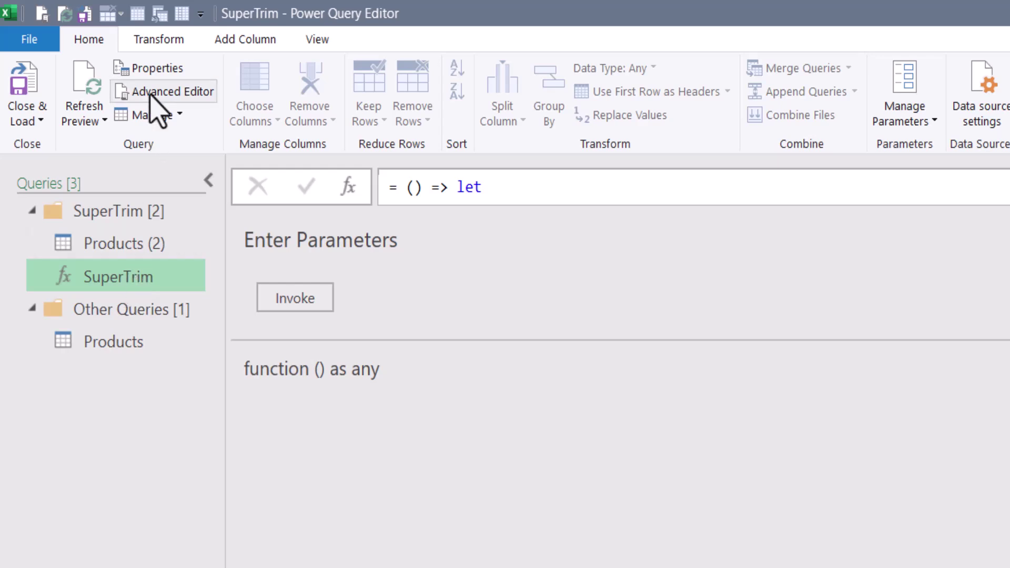
pyautogui.click(163, 92)
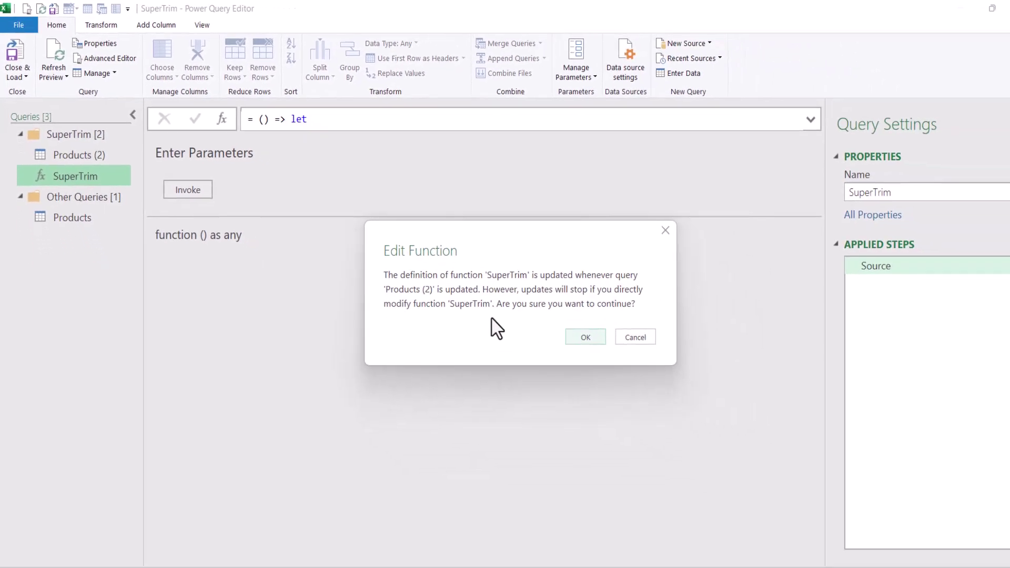
pyautogui.click(791, 456)
# Add blank lines after the let, source, inner result and outer in lines of SuperTrim's code
pyautogui.click(187, 128)
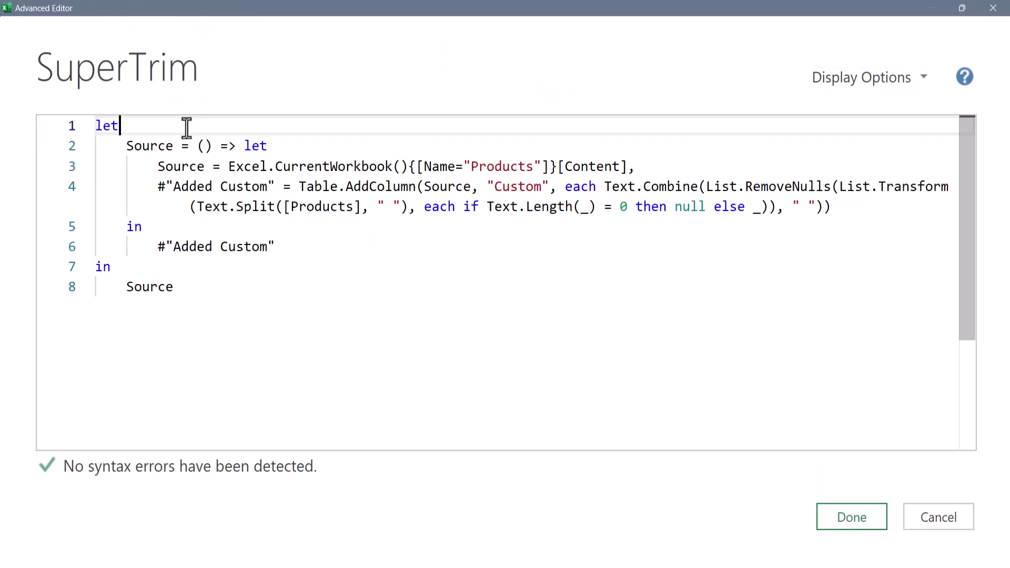
pyautogui.press('Return')
pyautogui.click(272, 166)
pyautogui.press('Return')
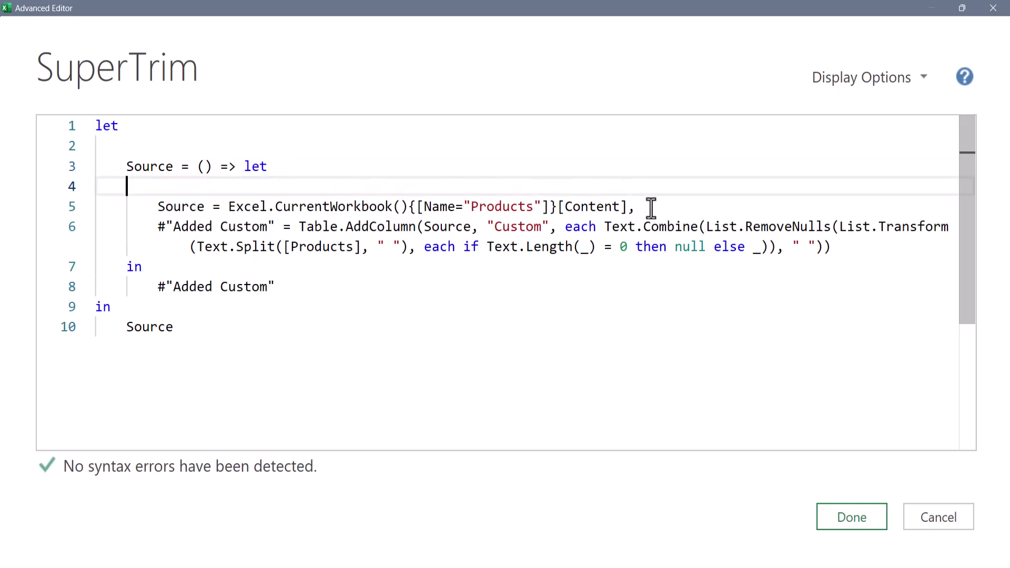
pyautogui.click(643, 207)
pyautogui.press('Return')
pyautogui.click(310, 310)
pyautogui.press('Return')
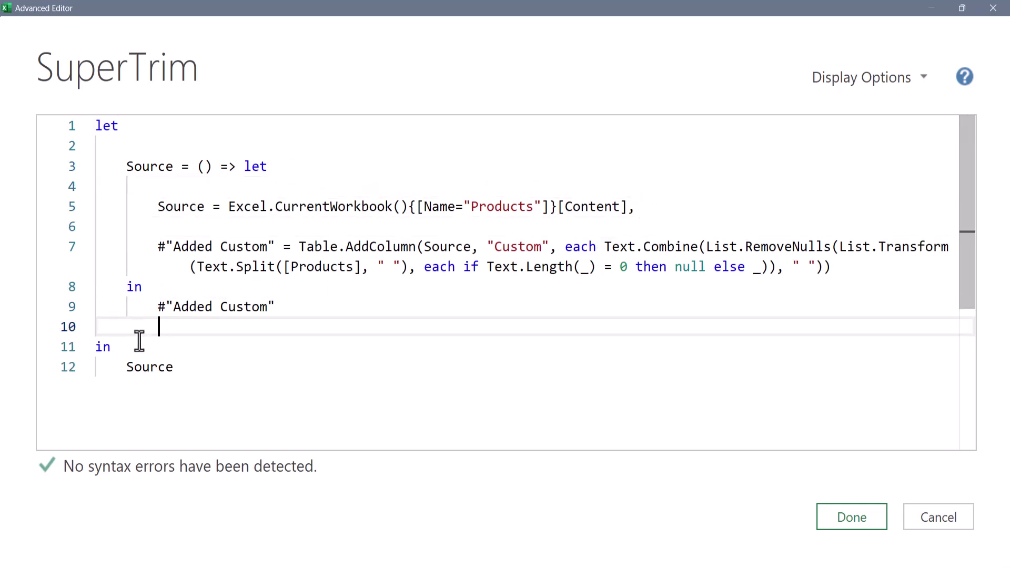
pyautogui.click(139, 344)
pyautogui.press('Return')
# Delete the Excel.CurrentWorkbook source line and rename the Added Custom step and its reference to GoodText
pyautogui.moveTo(636, 207); pyautogui.dragTo(101, 209)
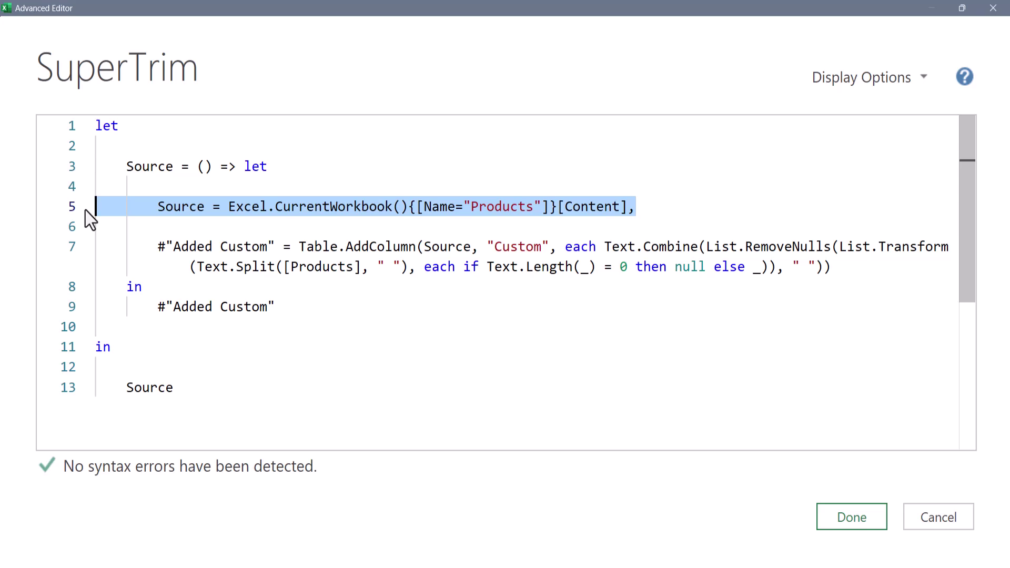
pyautogui.press('Delete')
pyautogui.press('Delete')
pyautogui.press('Delete')
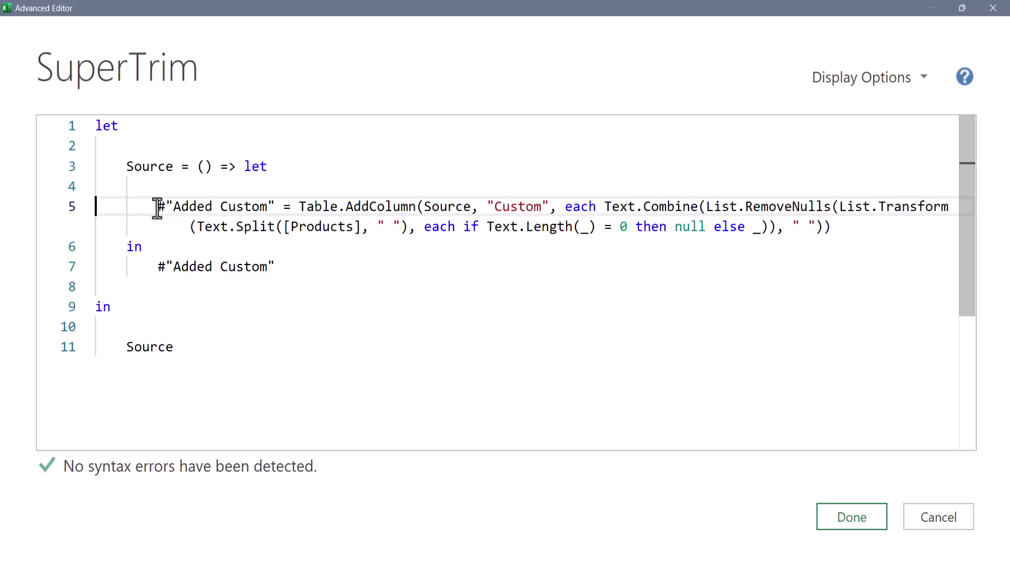
pyautogui.moveTo(157, 206); pyautogui.dragTo(274, 206)
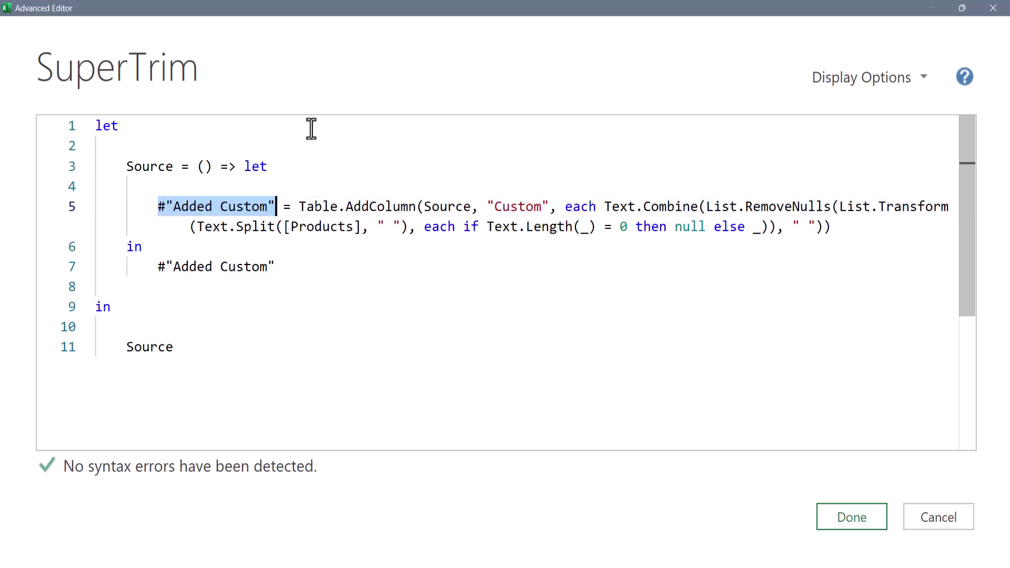
pyautogui.write('GoodText')
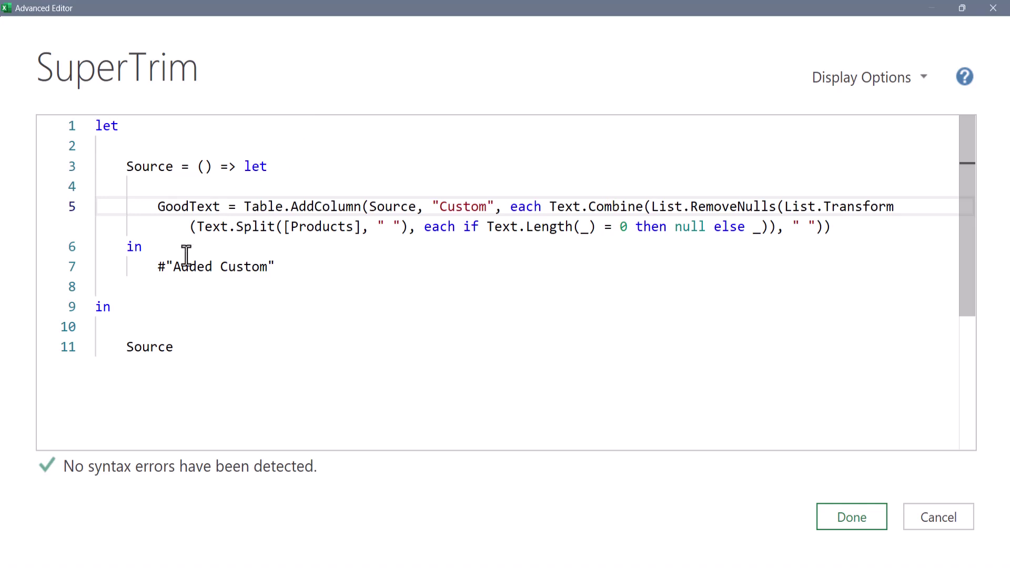
pyautogui.moveTo(157, 267); pyautogui.dragTo(275, 266)
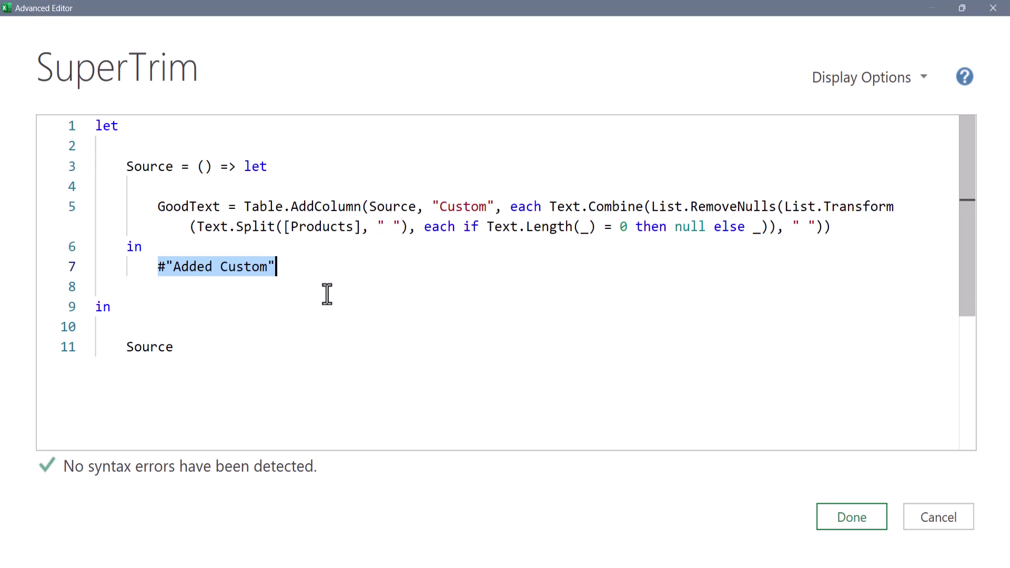
pyautogui.write('GoodText')
# Remove the outer let, in and Source lines and the 'Source =' prefix, leaving () => let
pyautogui.moveTo(176, 347); pyautogui.dragTo(87, 289)
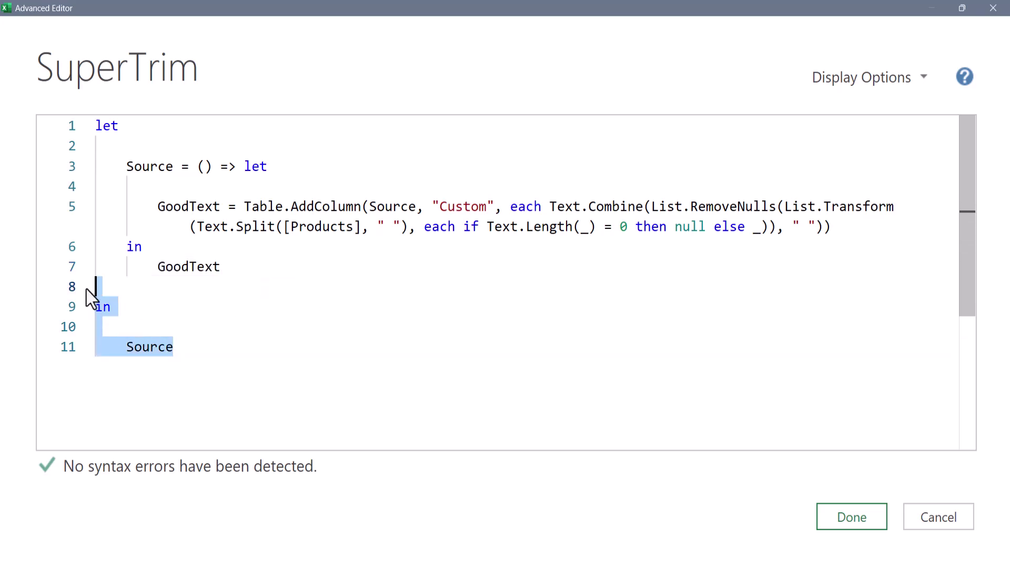
pyautogui.press('Delete')
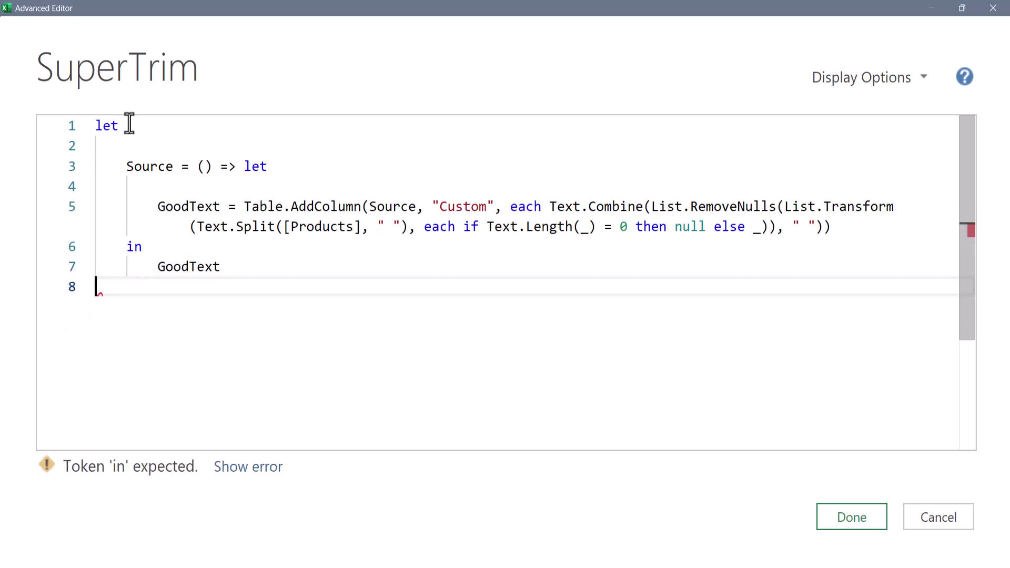
pyautogui.moveTo(127, 124); pyautogui.dragTo(58, 135)
pyautogui.press('Delete')
pyautogui.press('Delete')
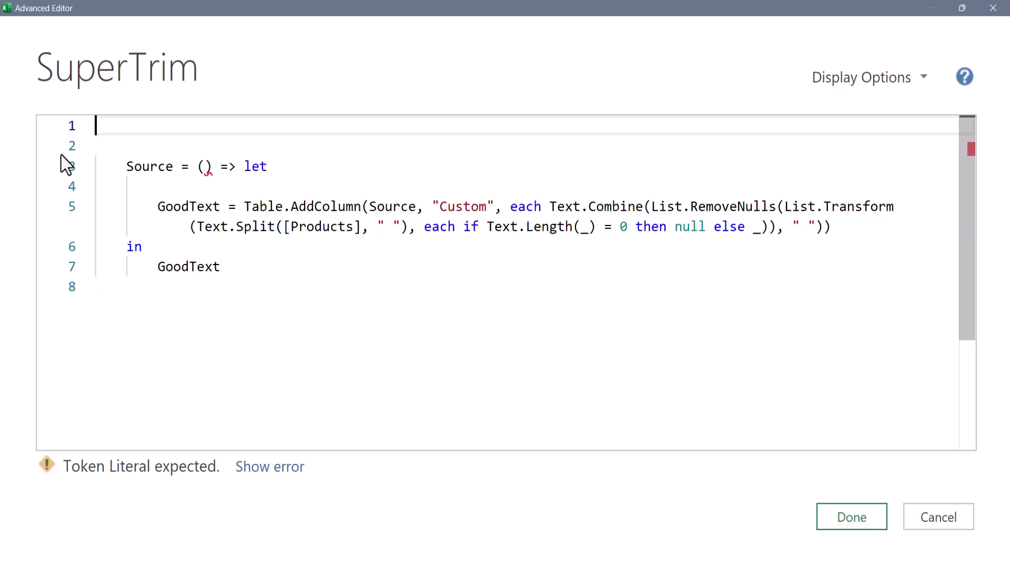
pyautogui.press('Delete')
pyautogui.click(280, 271)
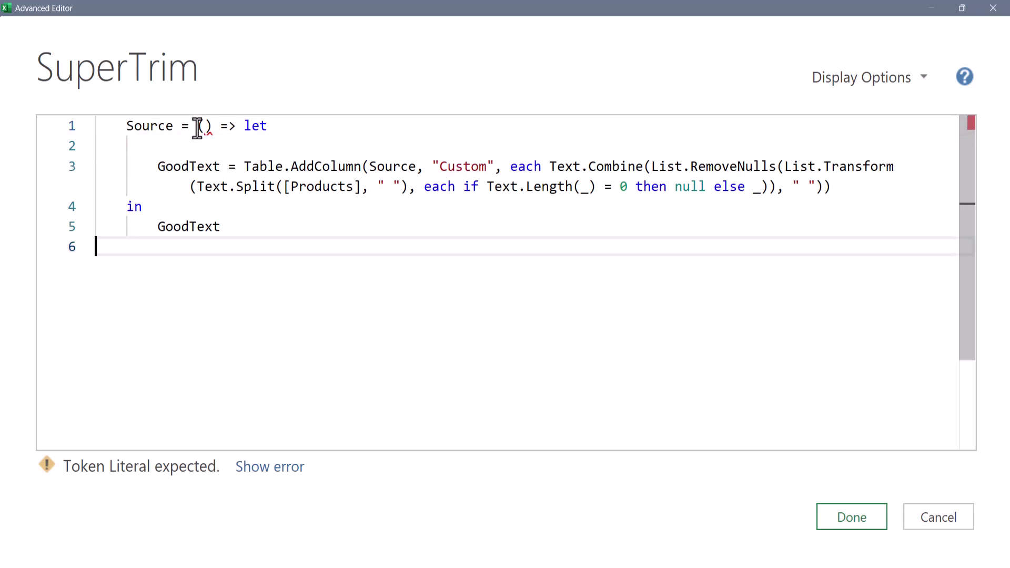
pyautogui.moveTo(198, 127); pyautogui.dragTo(274, 127)
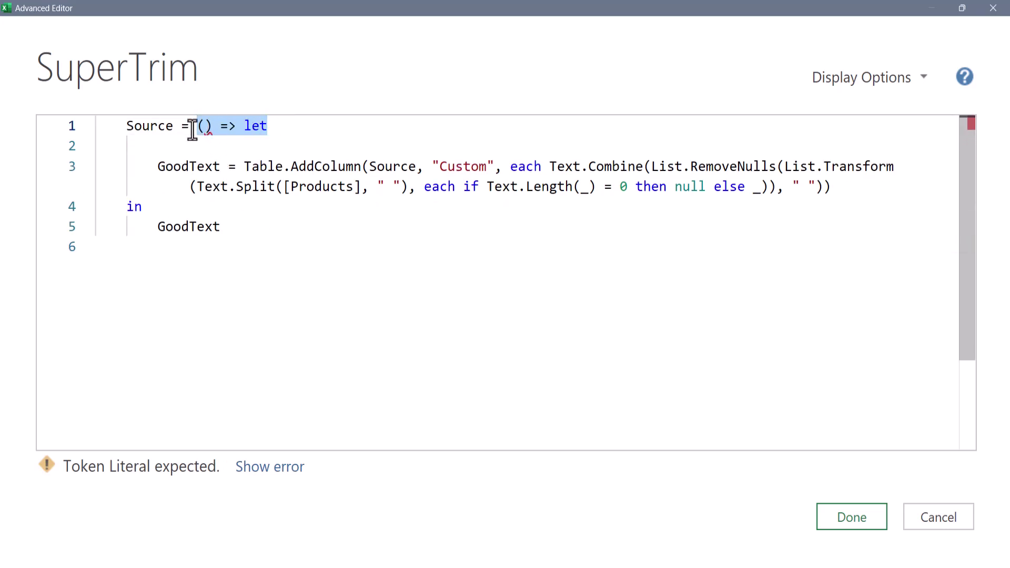
pyautogui.moveTo(127, 129); pyautogui.dragTo(198, 127)
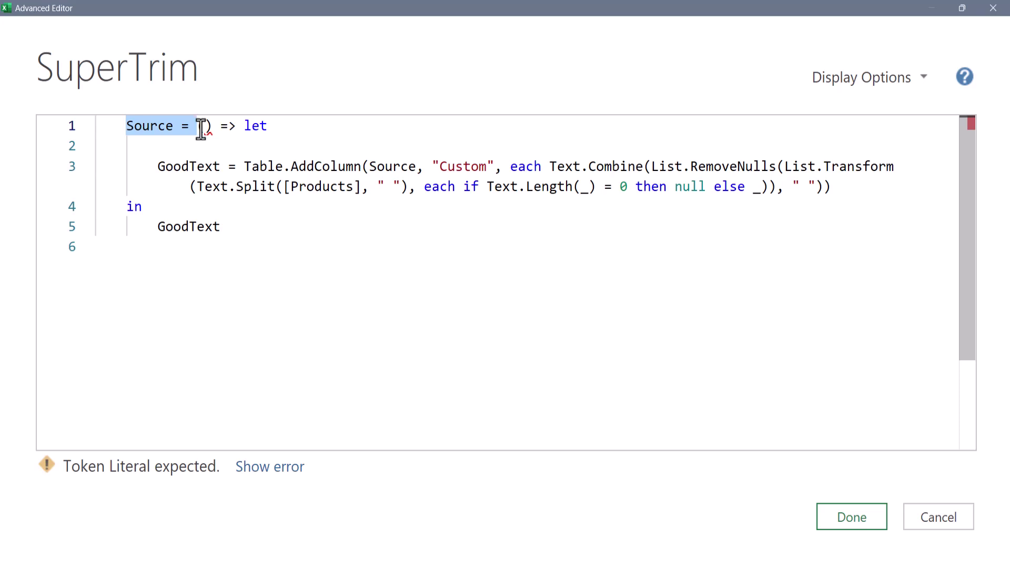
pyautogui.press('BackSpace')
pyautogui.press('Right')
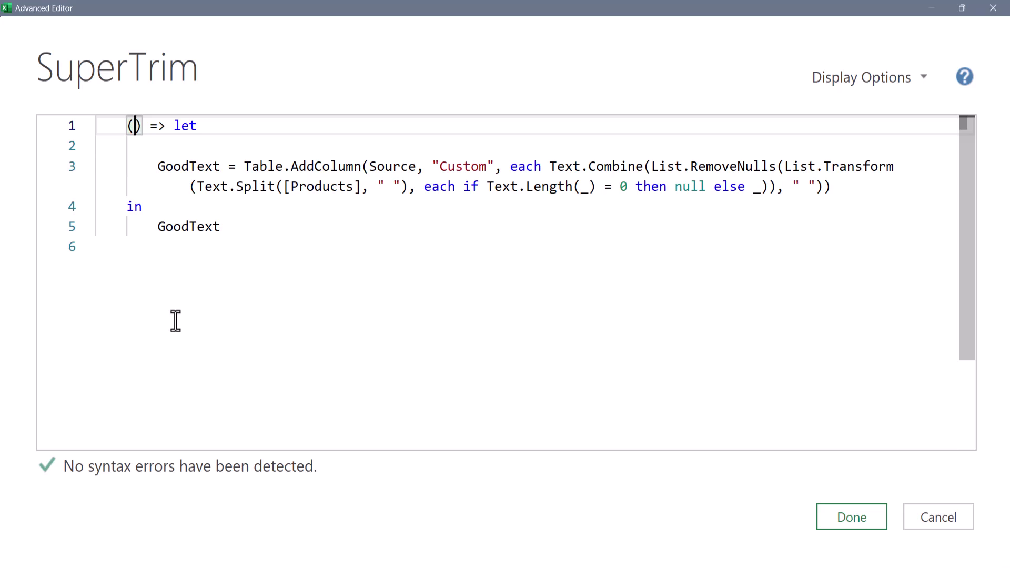
# Declare the parameter as (BadText as text) and move let onto its own line
pyautogui.write('BadText')
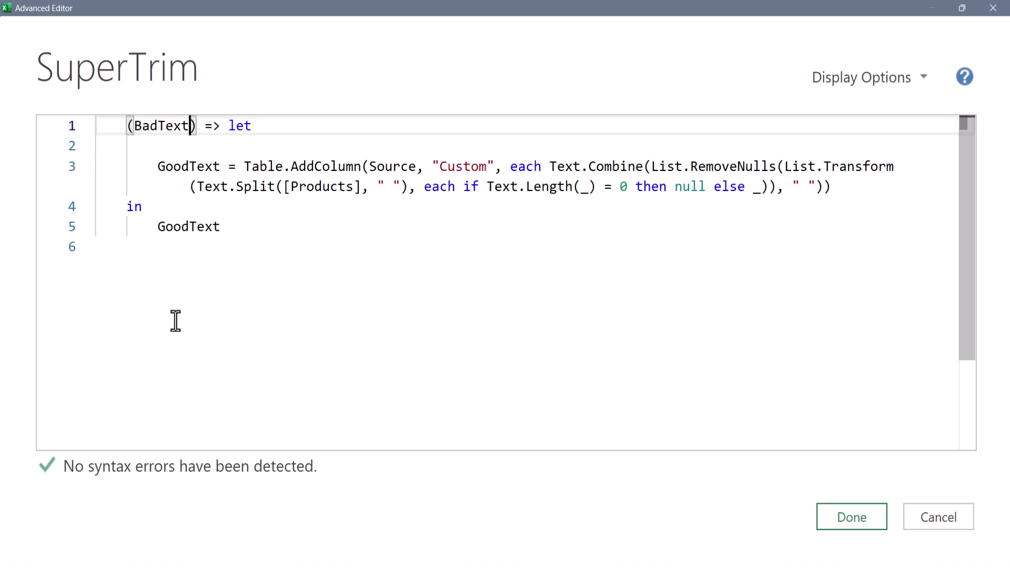
pyautogui.write('as text')
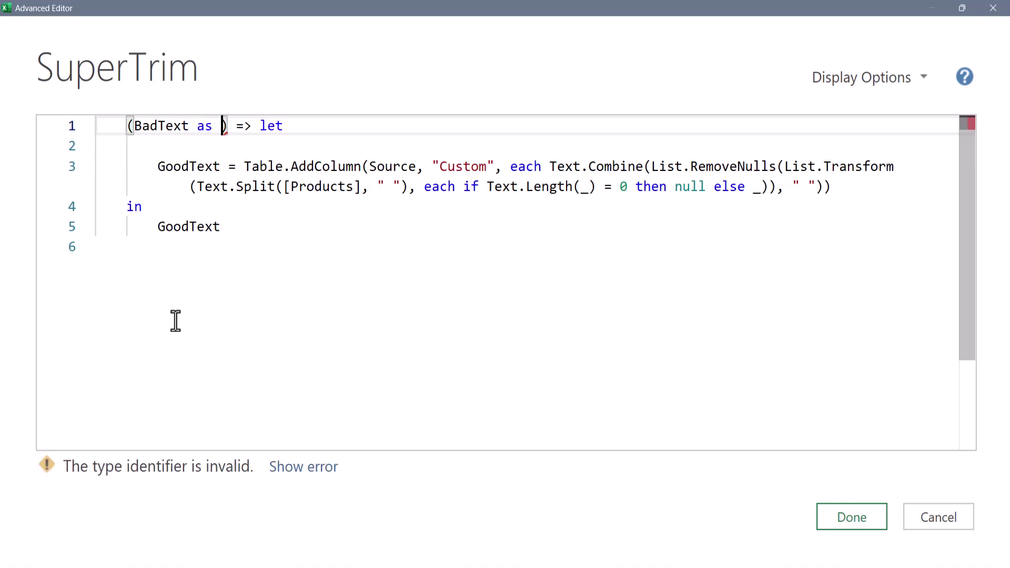
pyautogui.press('Escape')
pyautogui.press('Delete')
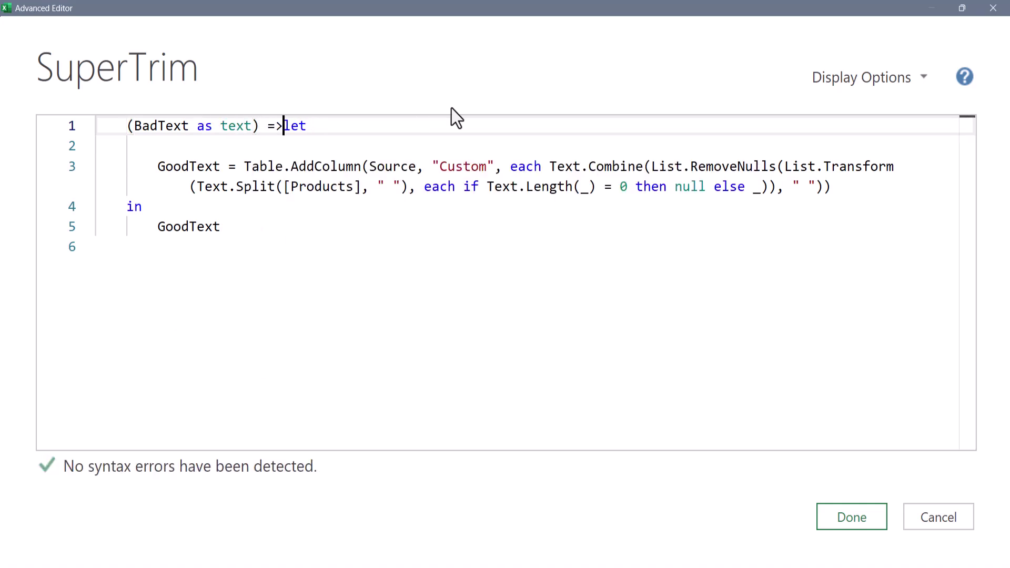
pyautogui.press('Return')
pyautogui.press('Return')
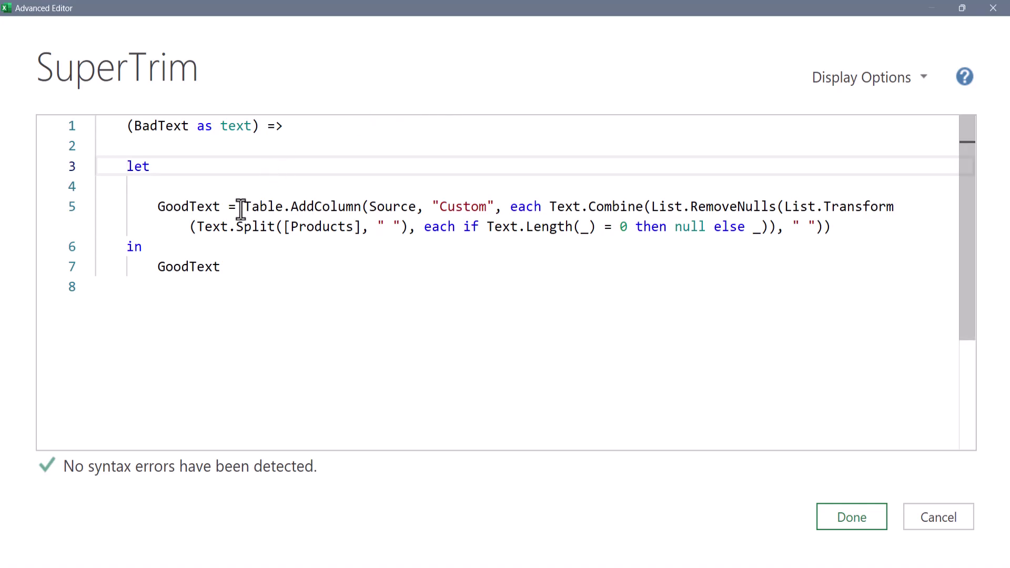
# Strip the 'Table.AddColumn(Source, "Custom", each' wrapper and its extra closing parenthesis from GoodText
pyautogui.moveTo(241, 210); pyautogui.dragTo(360, 210)
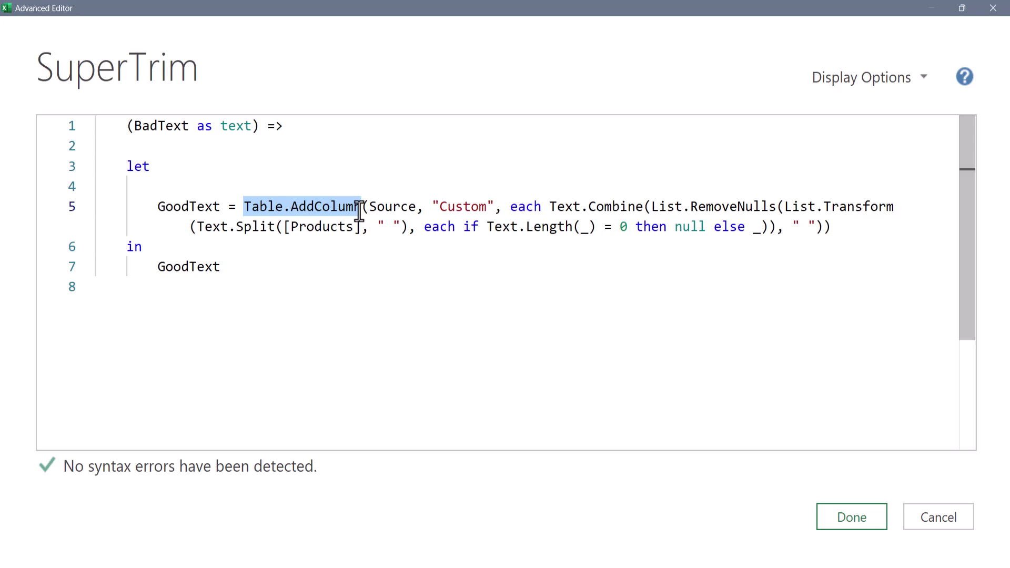
pyautogui.moveTo(359, 210); pyautogui.dragTo(501, 209)
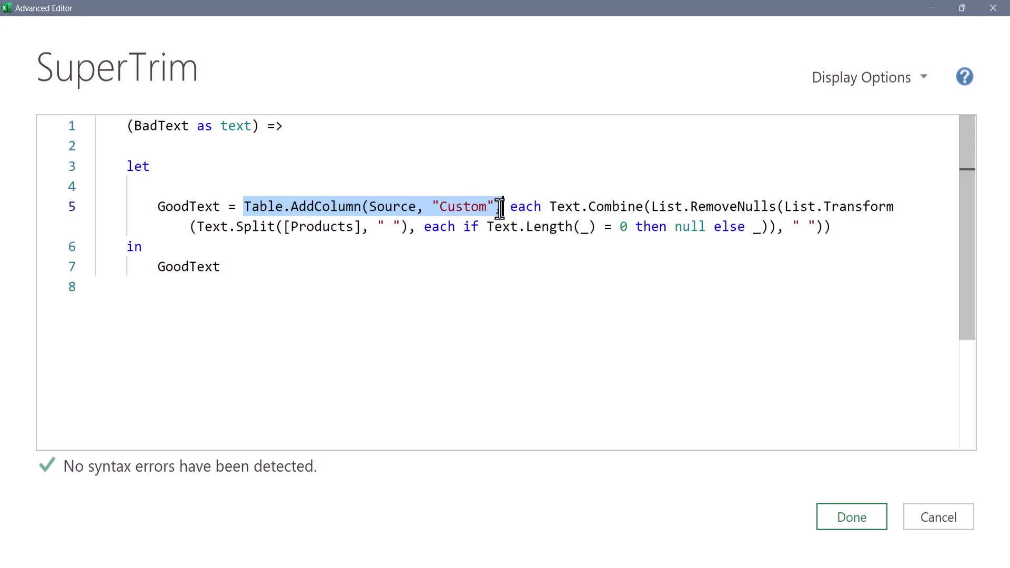
pyautogui.moveTo(500, 209); pyautogui.dragTo(547, 208)
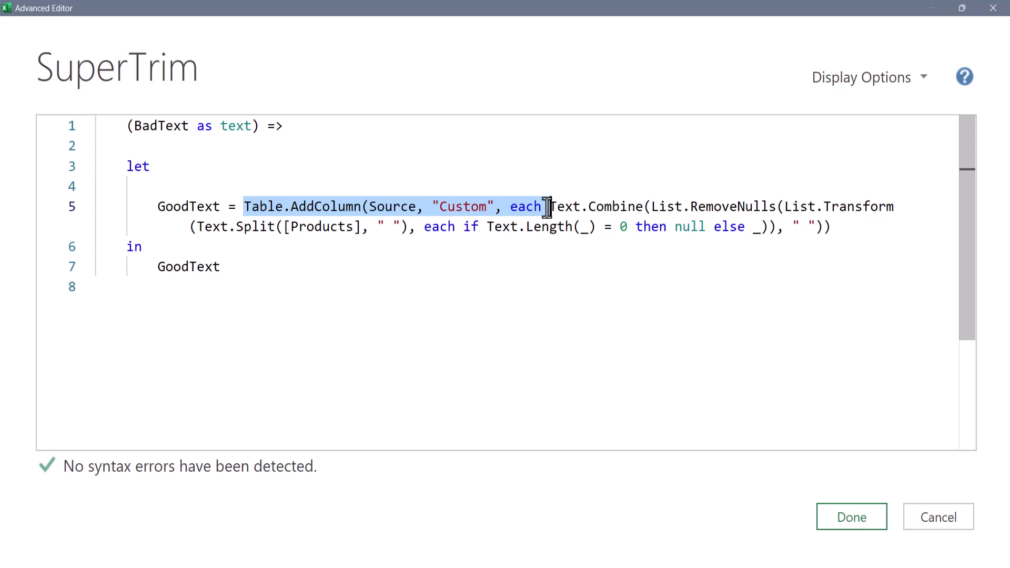
pyautogui.moveTo(547, 206); pyautogui.dragTo(550, 206)
pyautogui.press('BackSpace')
pyautogui.click(559, 230)
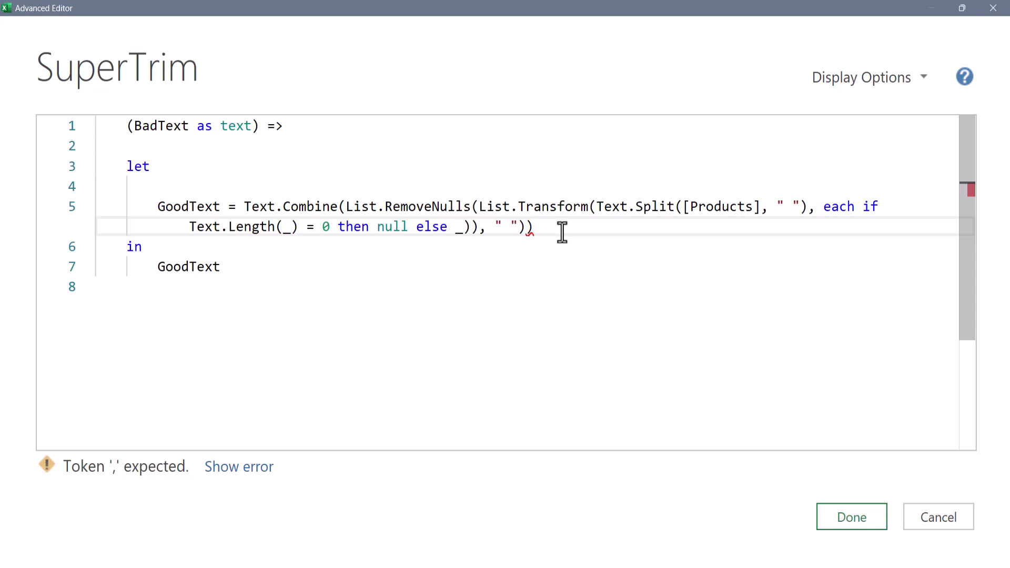
pyautogui.press('BackSpace')
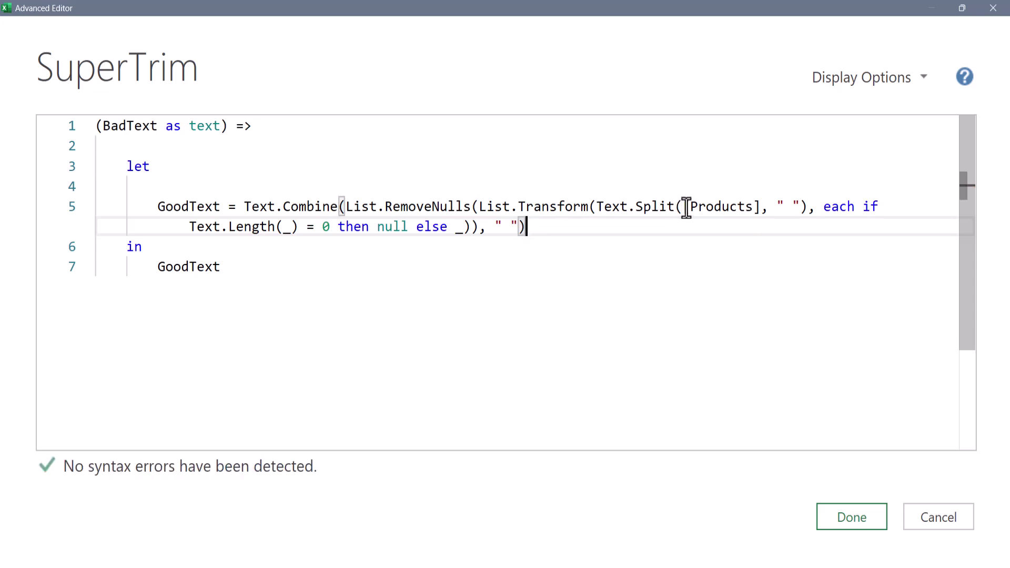
# Replace the [Products] column reference in SuperTrim's code with the BadText parameter
pyautogui.moveTo(687, 207); pyautogui.dragTo(763, 208)
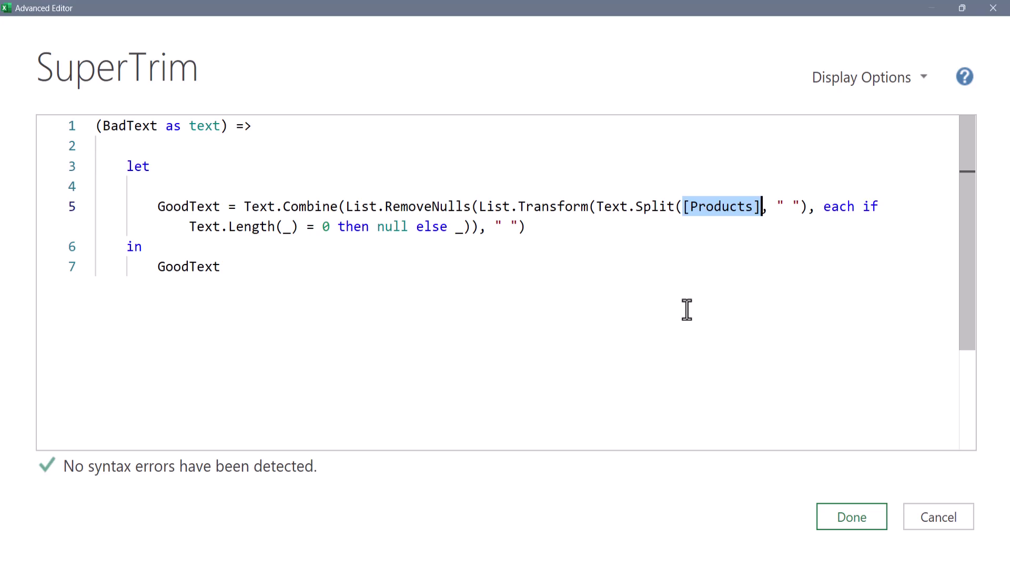
pyautogui.doubleClick(133, 126)
pyautogui.hotkey('ctrl', 'c')
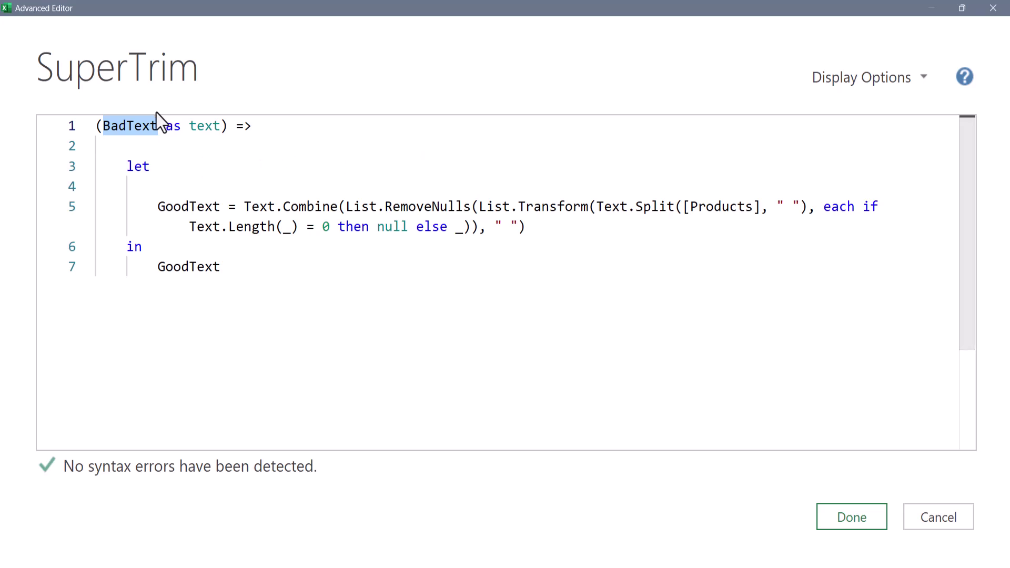
pyautogui.moveTo(683, 206); pyautogui.dragTo(760, 206)
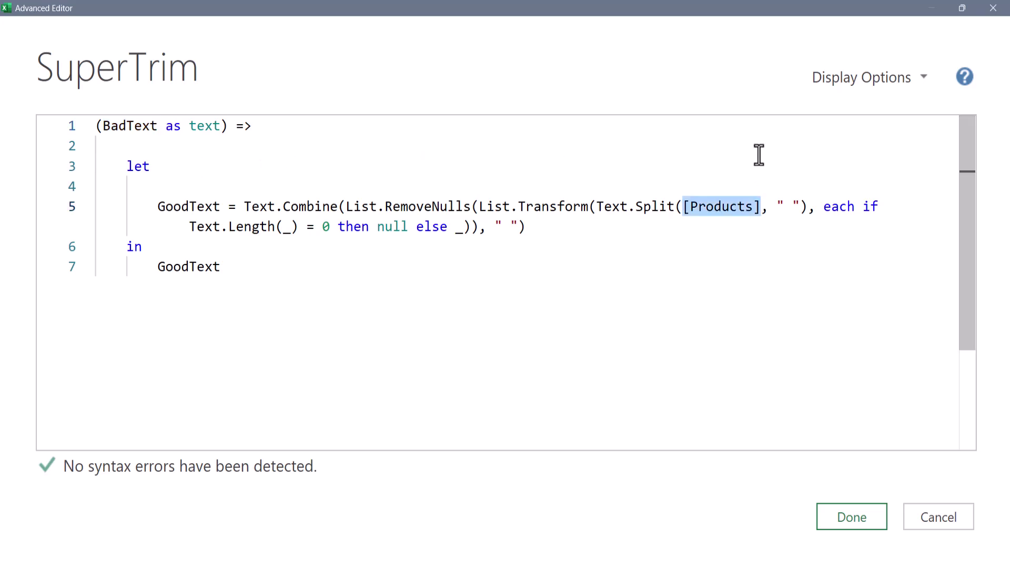
pyautogui.hotkey('ctrl', 'v')
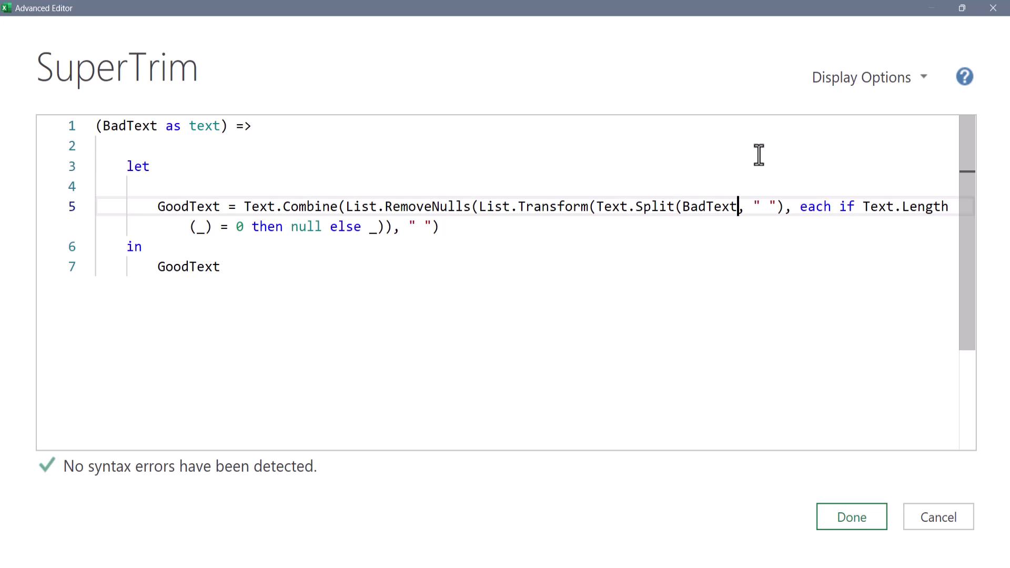
# Walk through the Text.Split, List.Transform, List.RemoveNulls and single-space Text.Combine chain
pyautogui.doubleClick(692, 206)
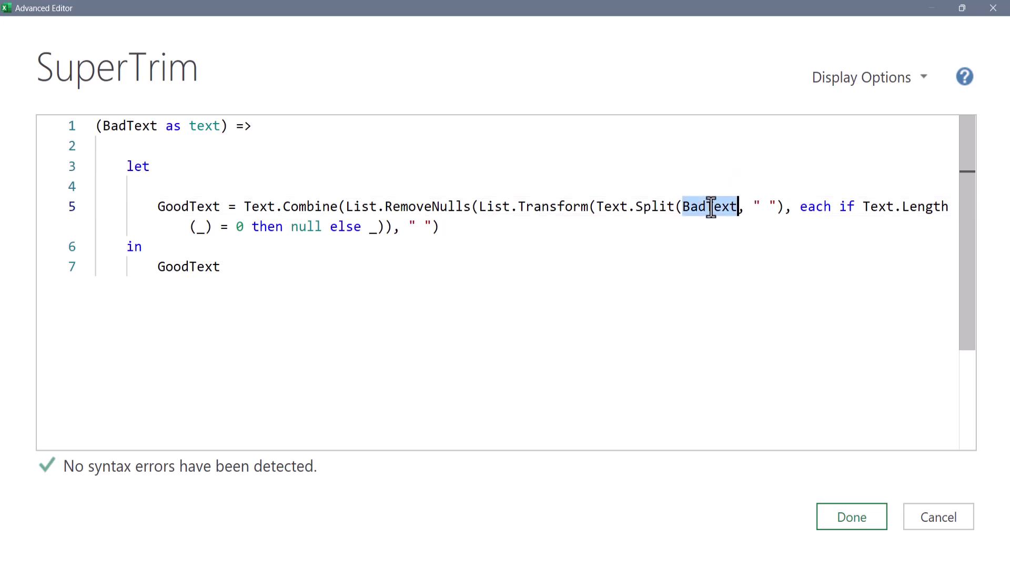
pyautogui.doubleClick(646, 206)
pyautogui.doubleClick(564, 206)
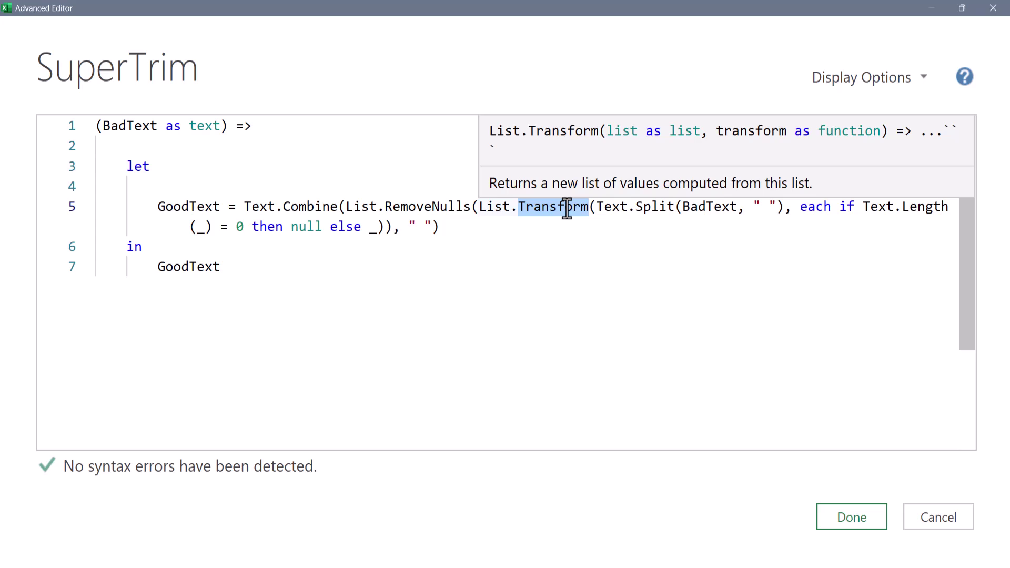
pyautogui.doubleClick(430, 206)
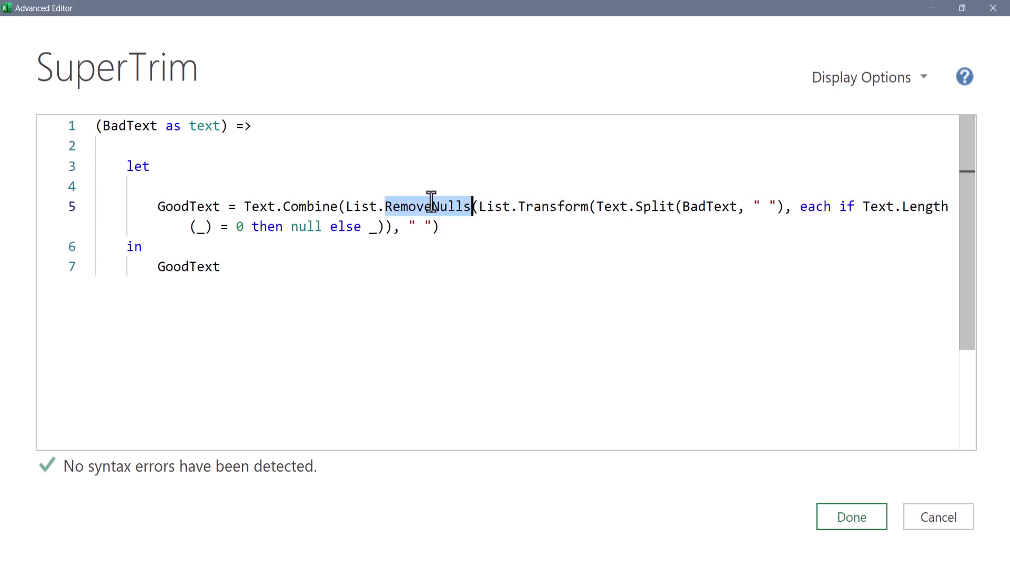
pyautogui.click(307, 207)
pyautogui.doubleClick(307, 206)
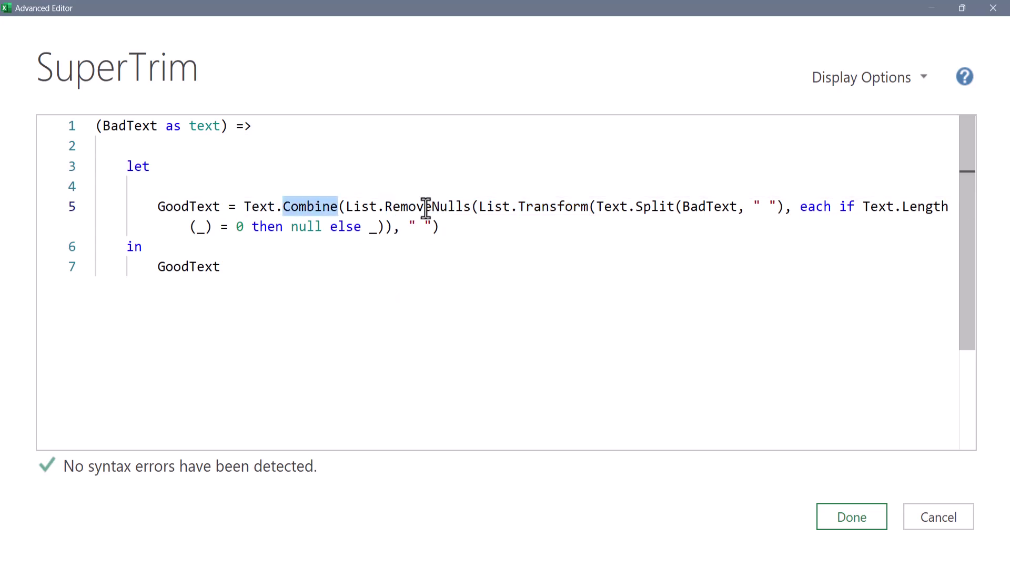
pyautogui.moveTo(410, 226); pyautogui.dragTo(430, 226)
pyautogui.click(740, 384)
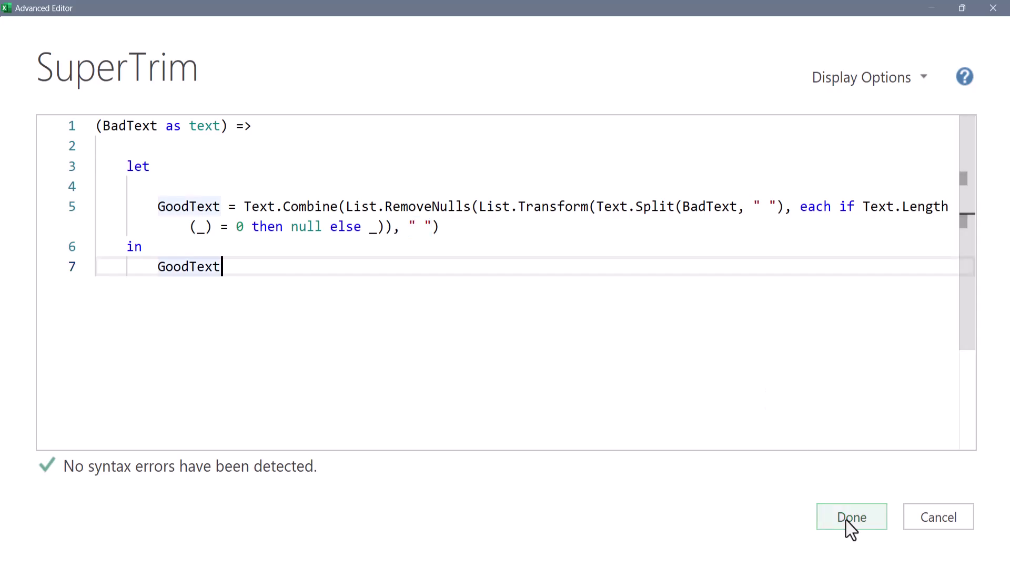
# Save the SuperTrim code and review the Custom column formula in Products (2)
pyautogui.click(846, 521)
pyautogui.click(74, 152)
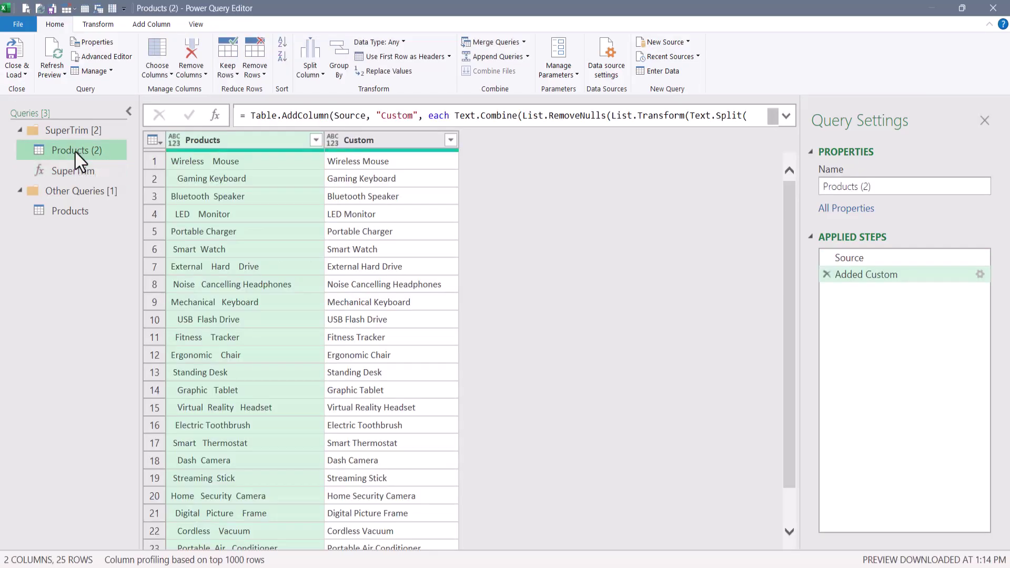
pyautogui.click(372, 146)
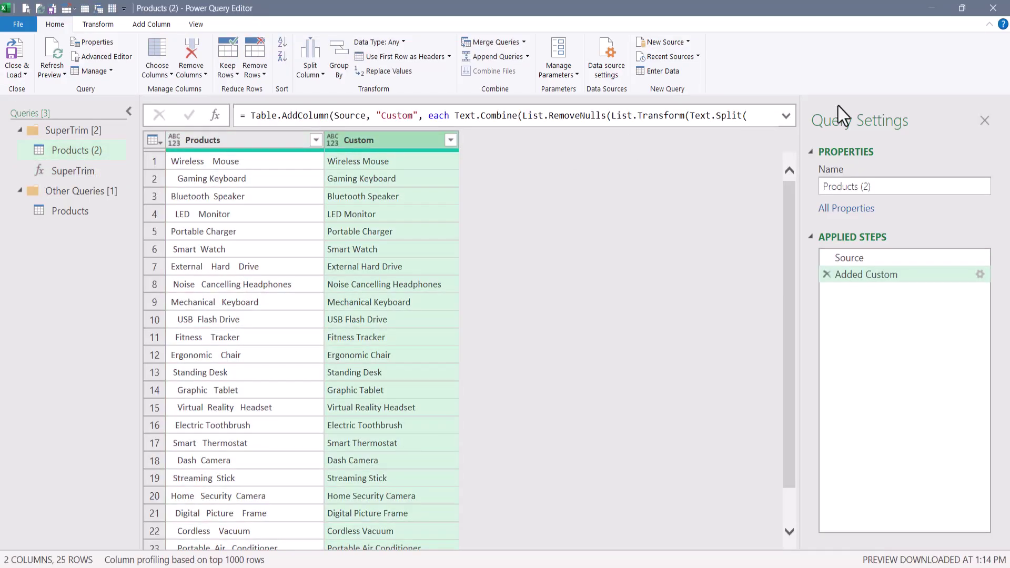
pyautogui.click(786, 115)
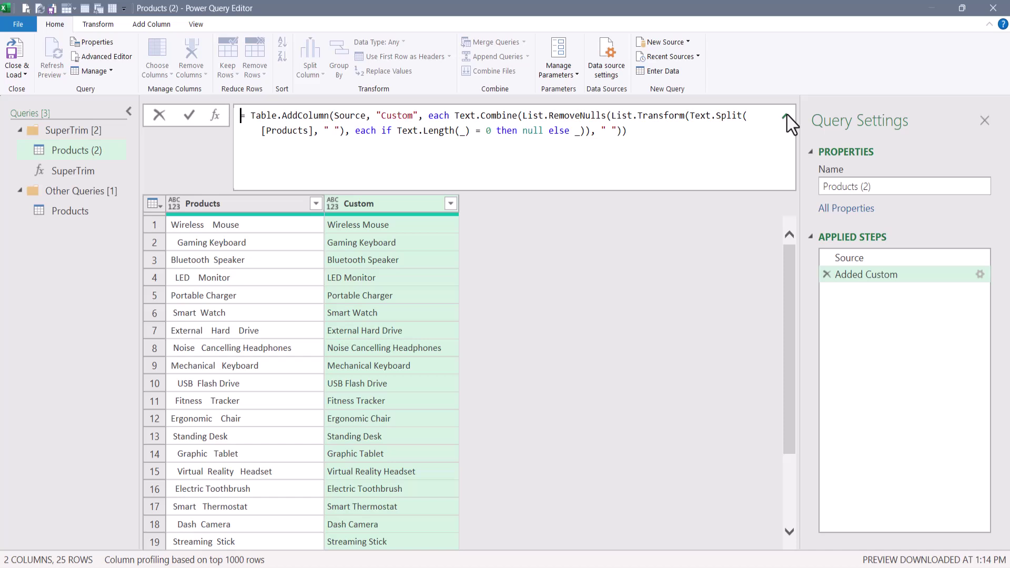
# Add a FixedText column to Products (2) invoking SuperTrim with BadText set to the Products column
pyautogui.click(786, 115)
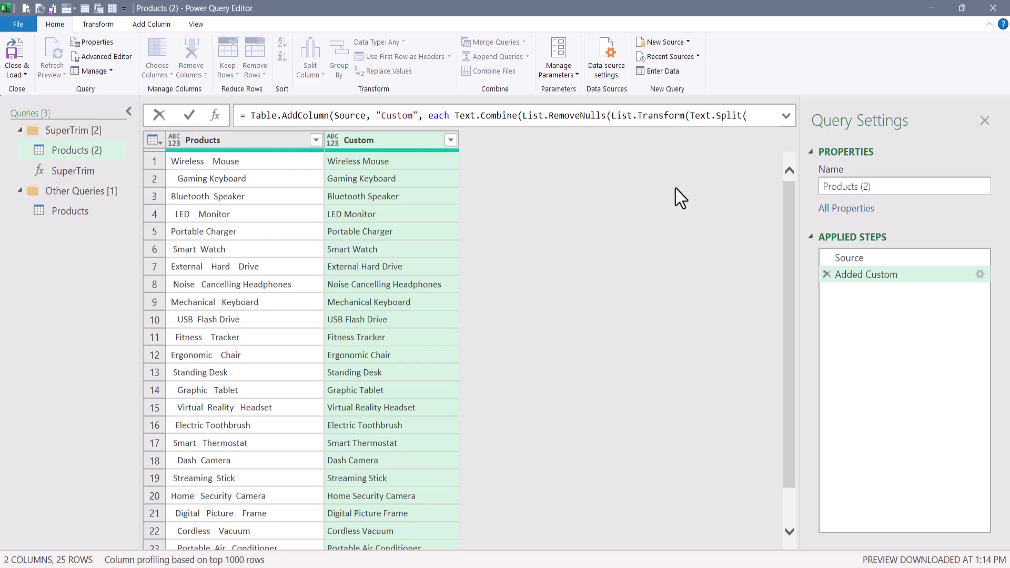
pyautogui.click(255, 143)
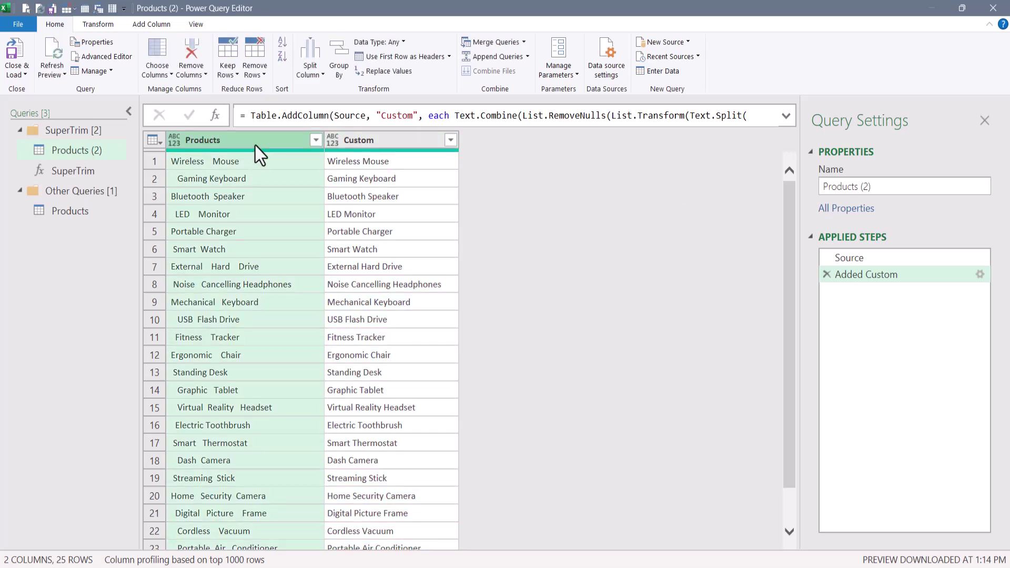
pyautogui.click(158, 25)
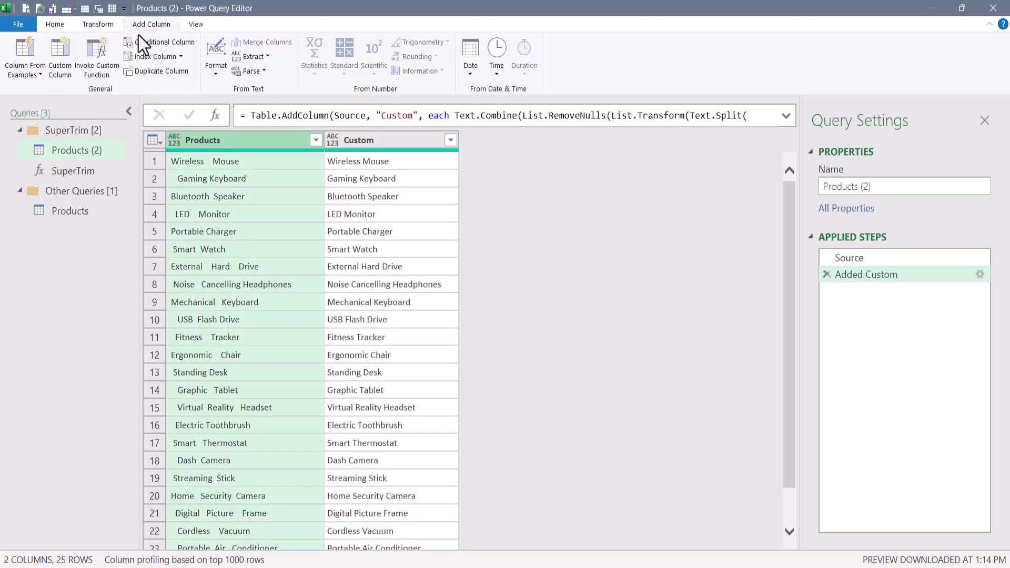
pyautogui.click(102, 59)
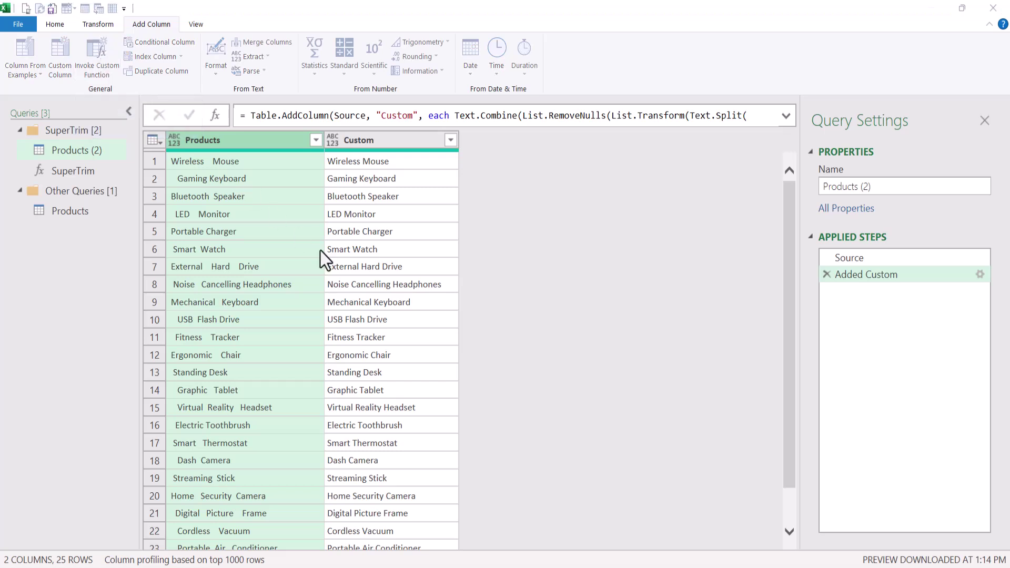
pyautogui.write('Fixe')
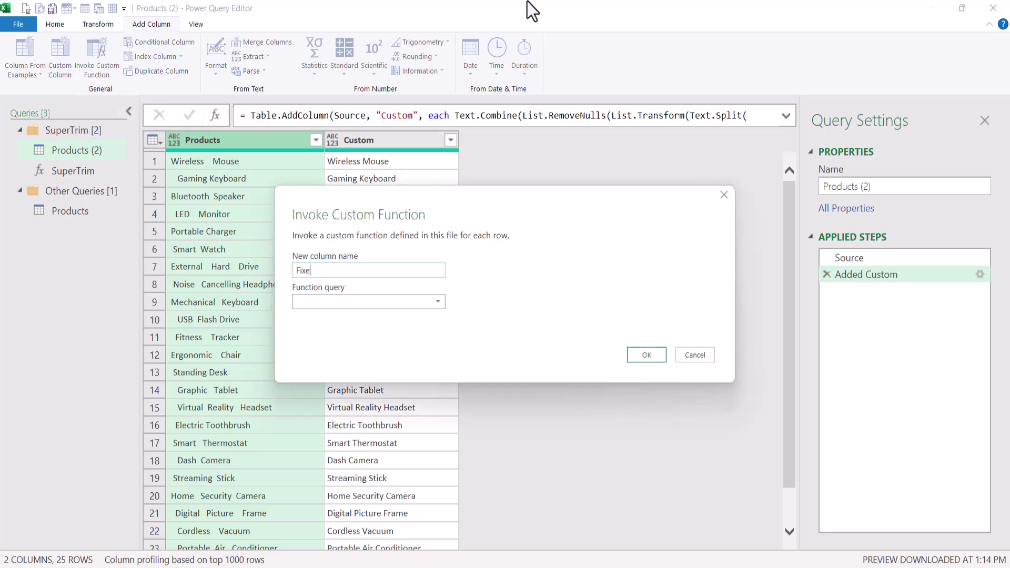
pyautogui.write('dText')
pyautogui.click(427, 304)
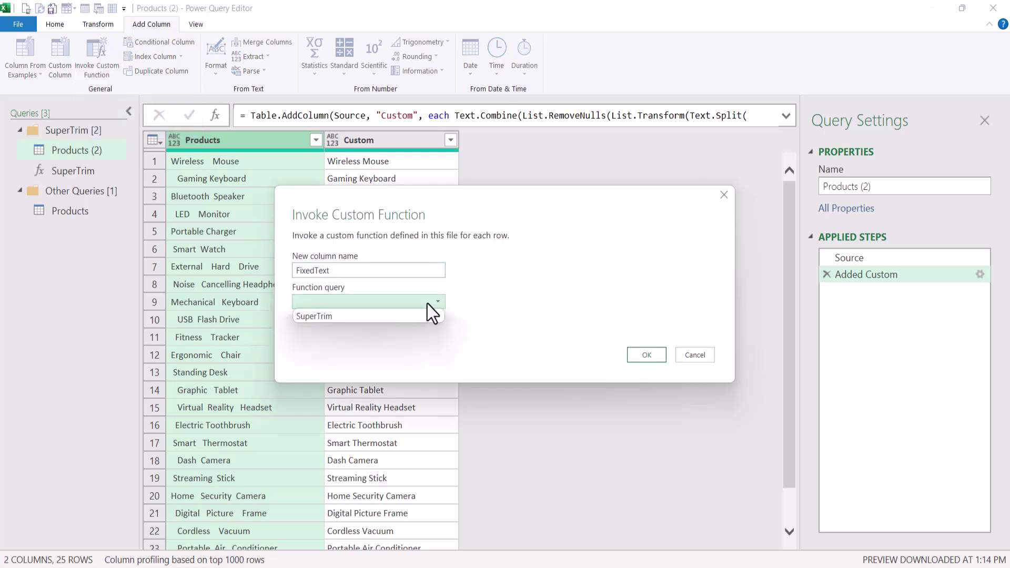
pyautogui.click(377, 316)
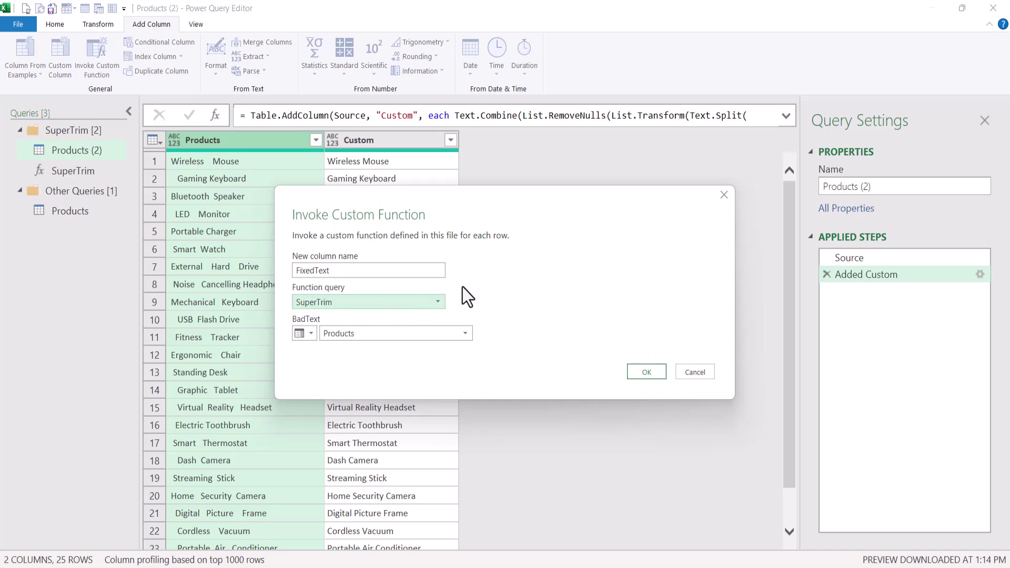
pyautogui.click(418, 338)
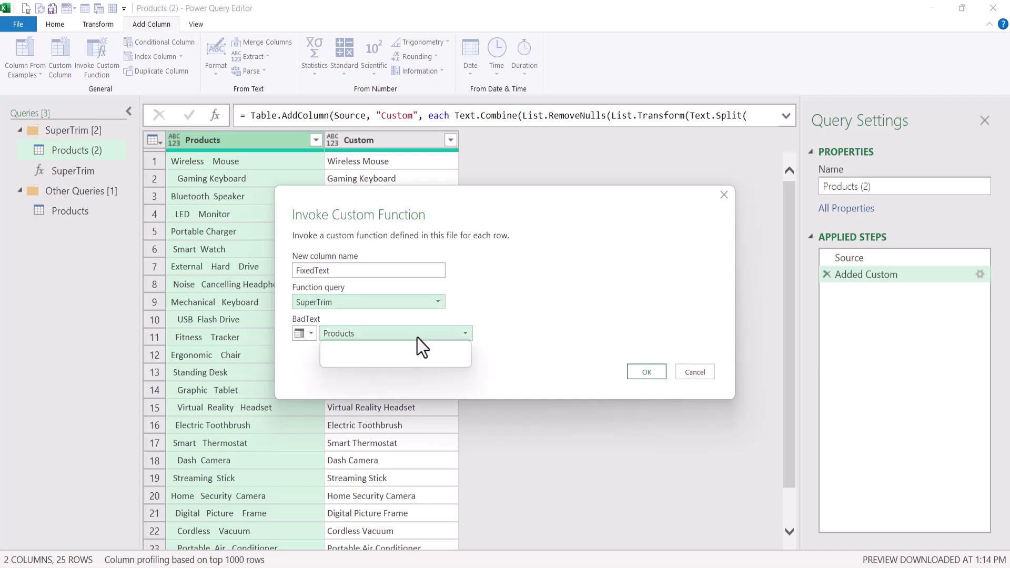
pyautogui.click(376, 347)
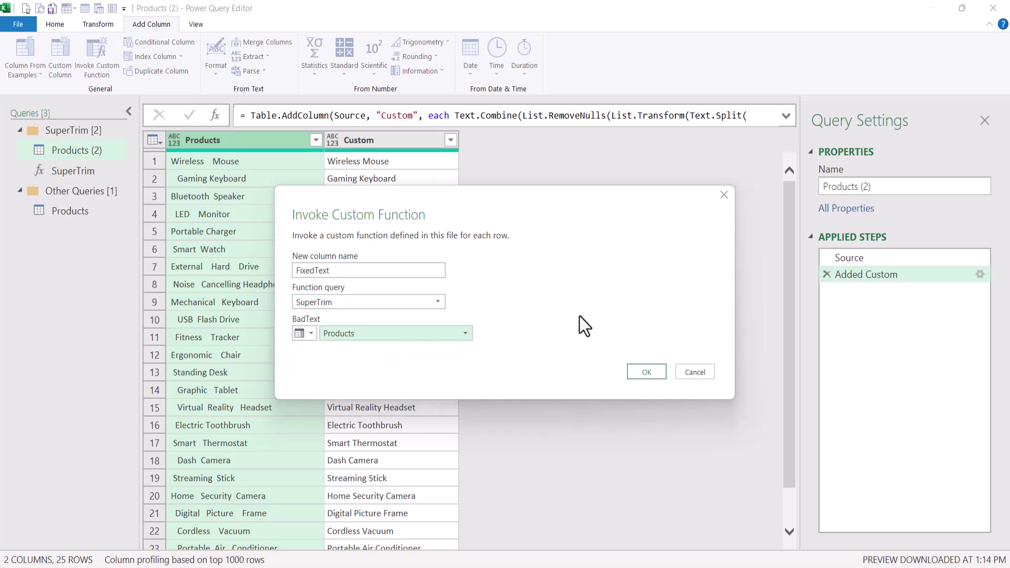
pyautogui.click(642, 373)
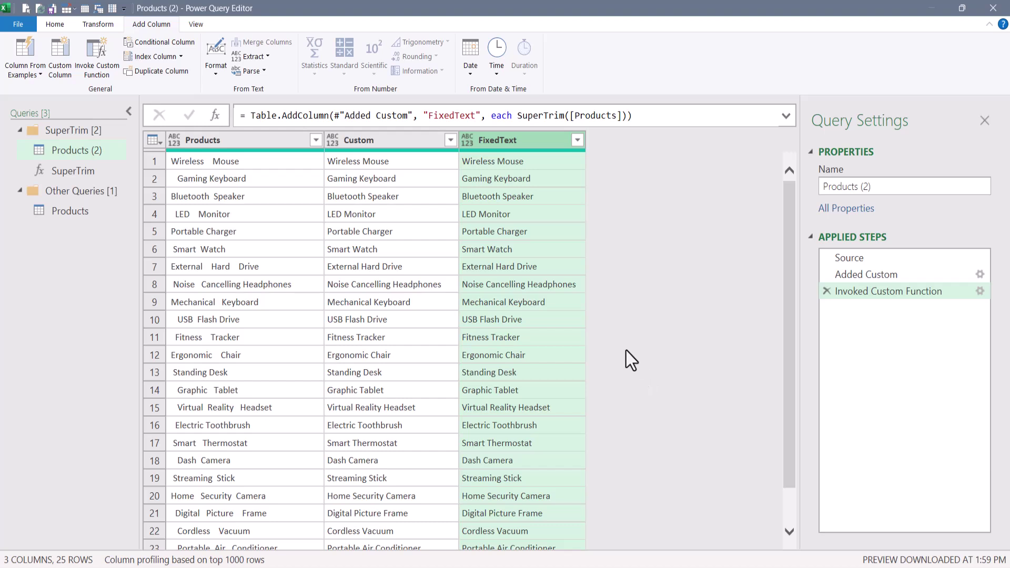
pyautogui.click(88, 168)
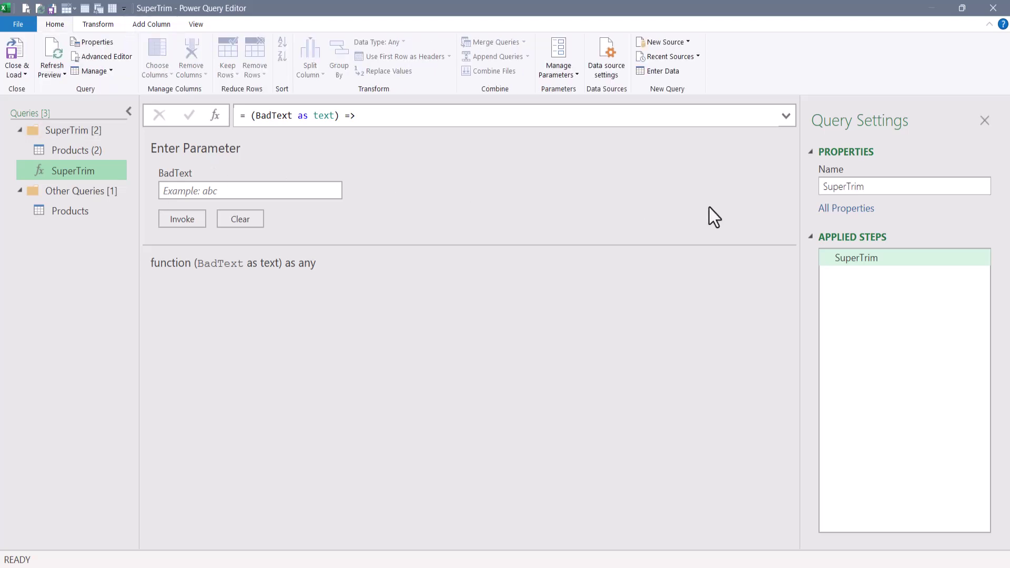
# Close and load the queries, then view the messy product names on the Many Columns sheet
pyautogui.click(16, 74)
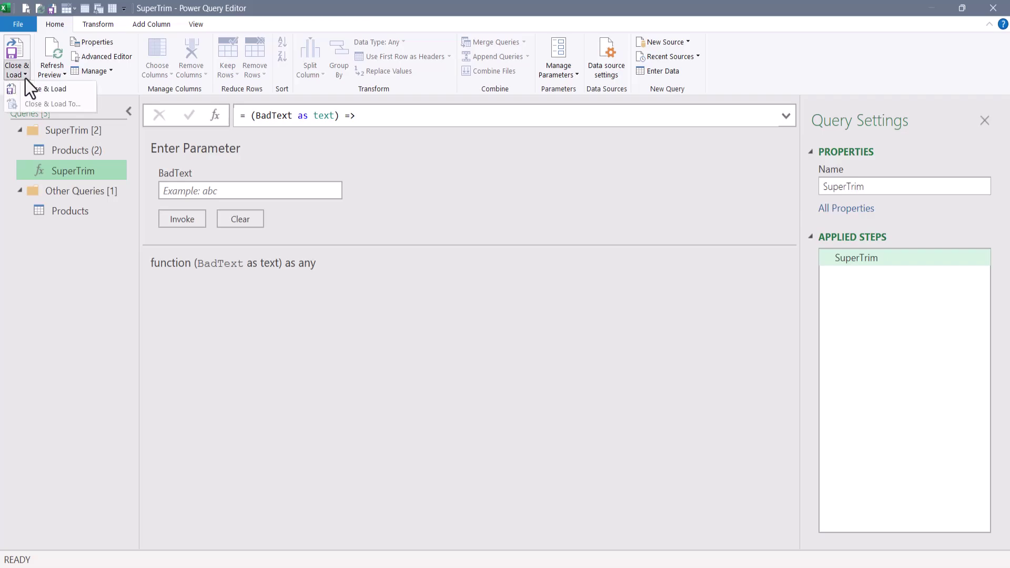
pyautogui.click(28, 91)
pyautogui.click(184, 543)
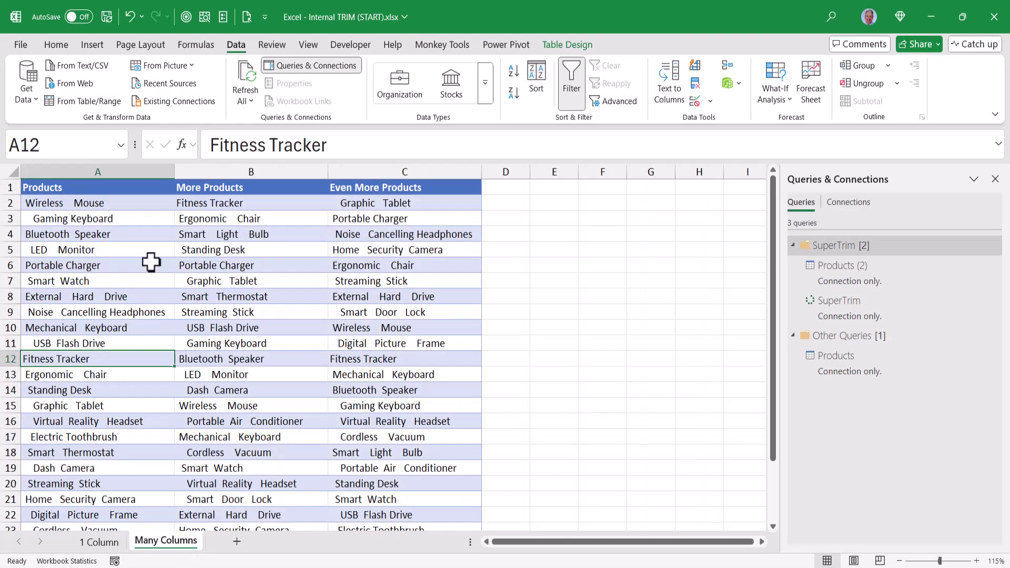
pyautogui.moveTo(132, 219); pyautogui.dragTo(136, 393)
pyautogui.moveTo(279, 218); pyautogui.dragTo(272, 406)
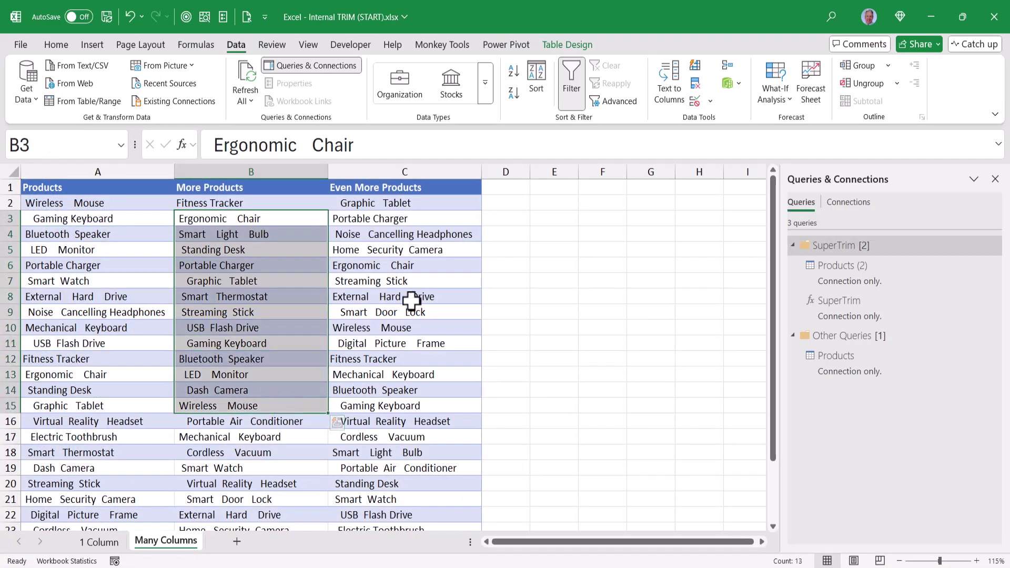
# Load the Many Columns product table into Power Query as the ManyProducts query
pyautogui.click(410, 237)
pyautogui.moveTo(409, 258); pyautogui.dragTo(406, 388)
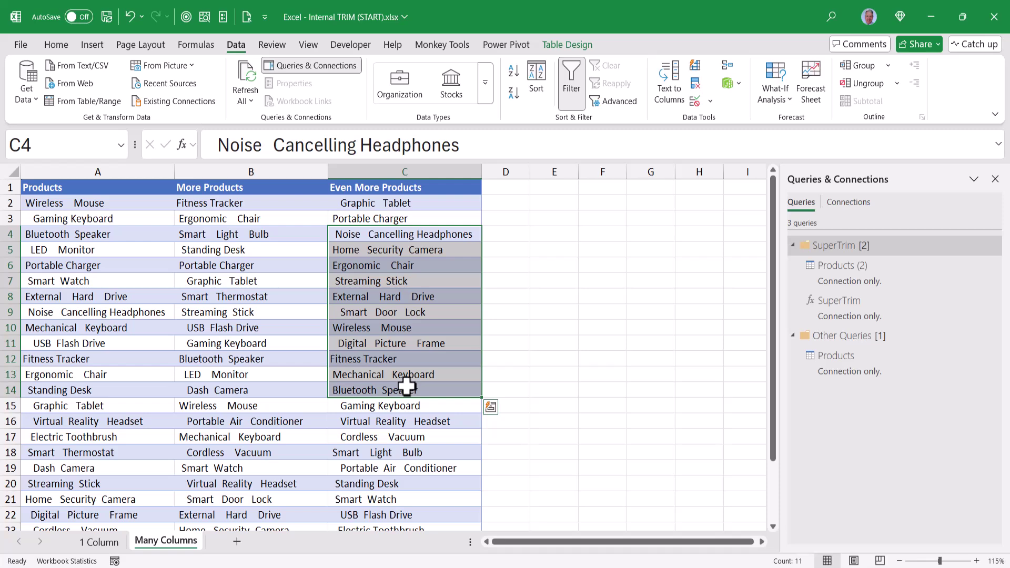
pyautogui.click(405, 387)
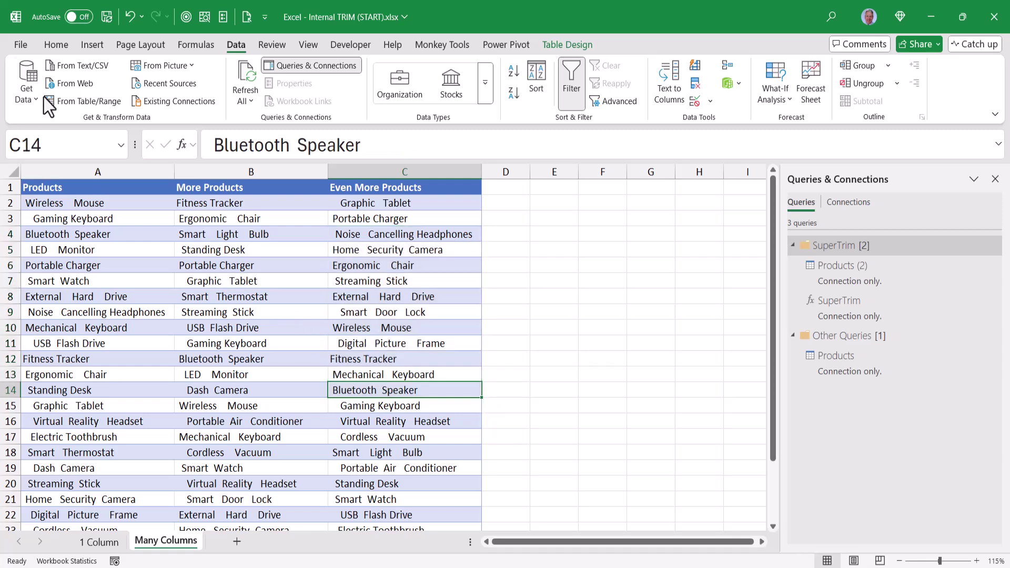
pyautogui.click(67, 101)
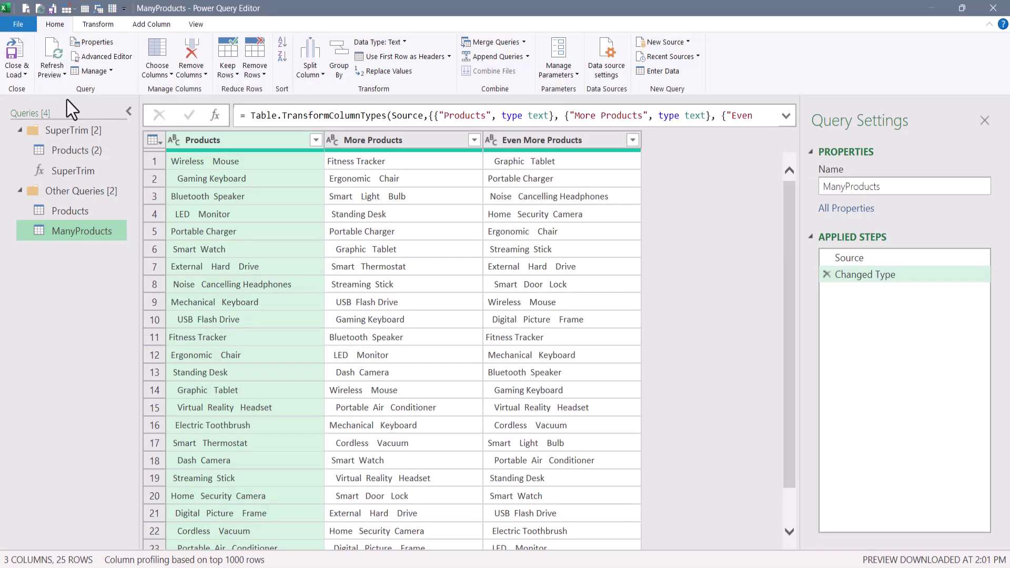
# Add a T1 column that applies SuperTrim to the Products column
pyautogui.click(129, 111)
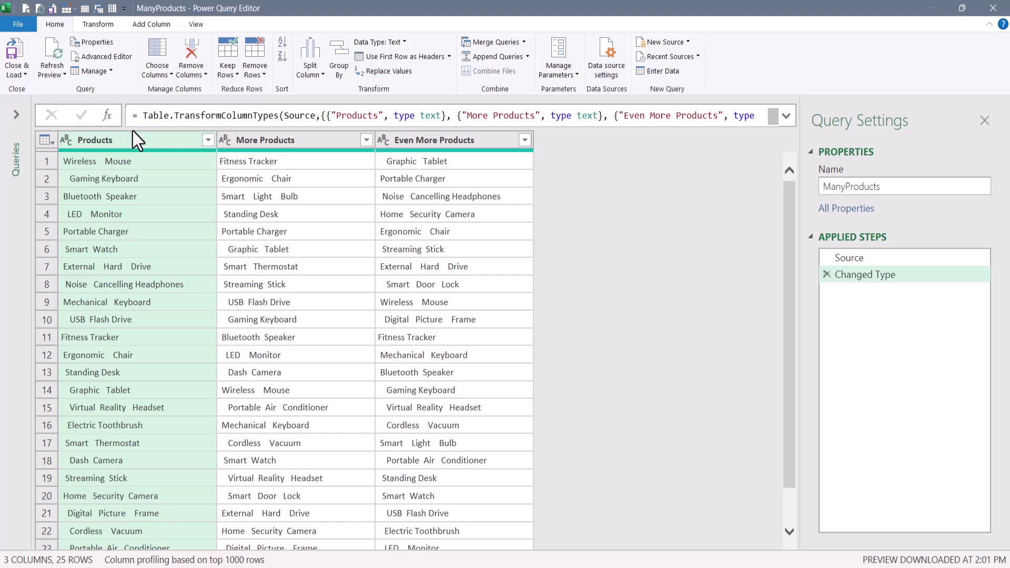
pyautogui.click(144, 23)
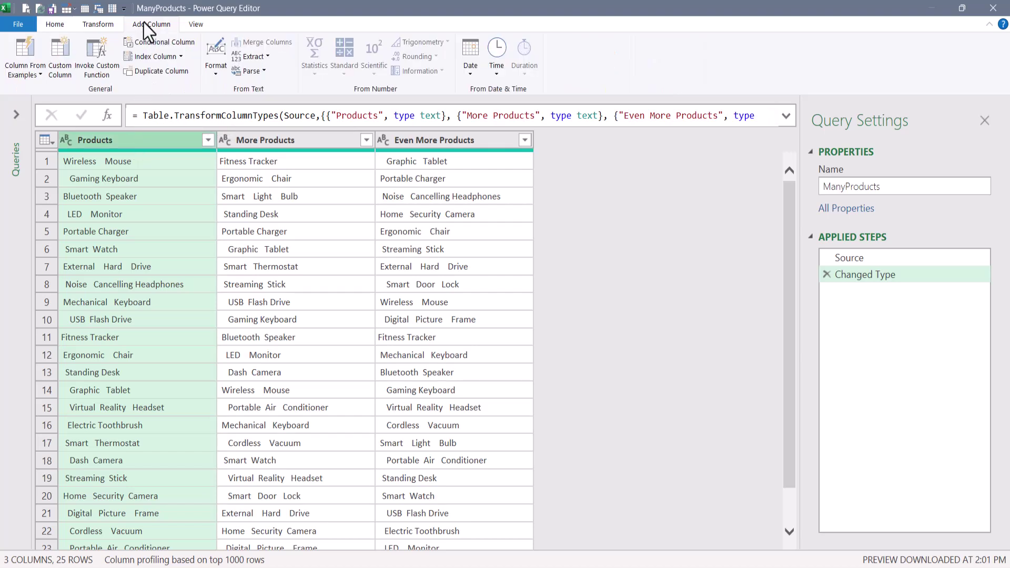
pyautogui.click(100, 51)
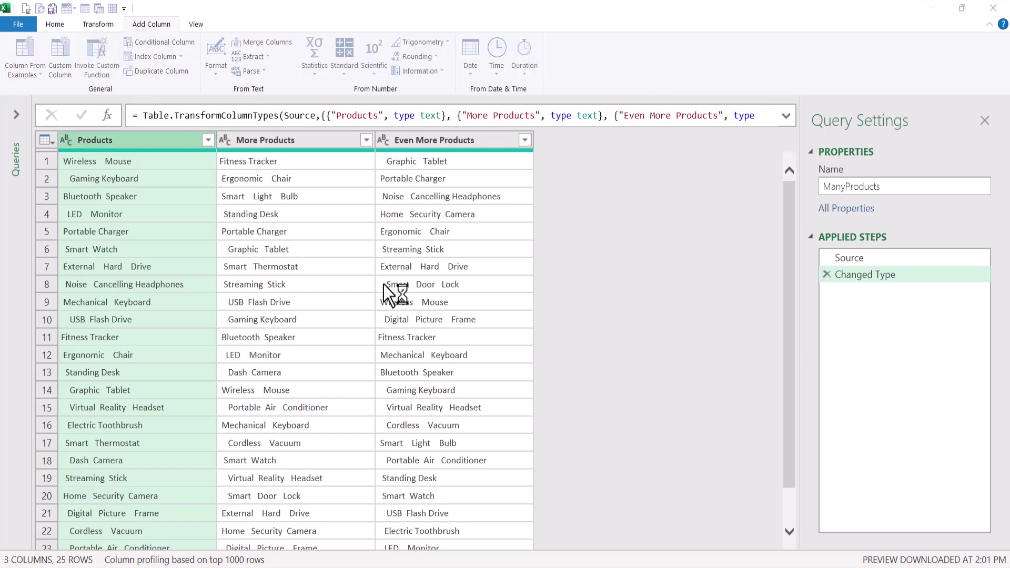
pyautogui.write('T1')
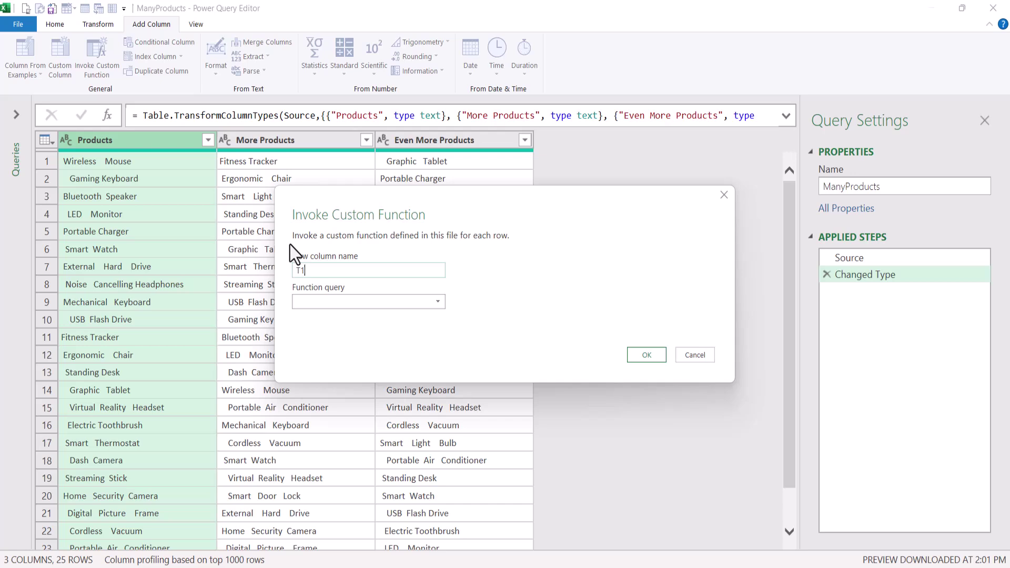
pyautogui.click(316, 304)
pyautogui.click(337, 321)
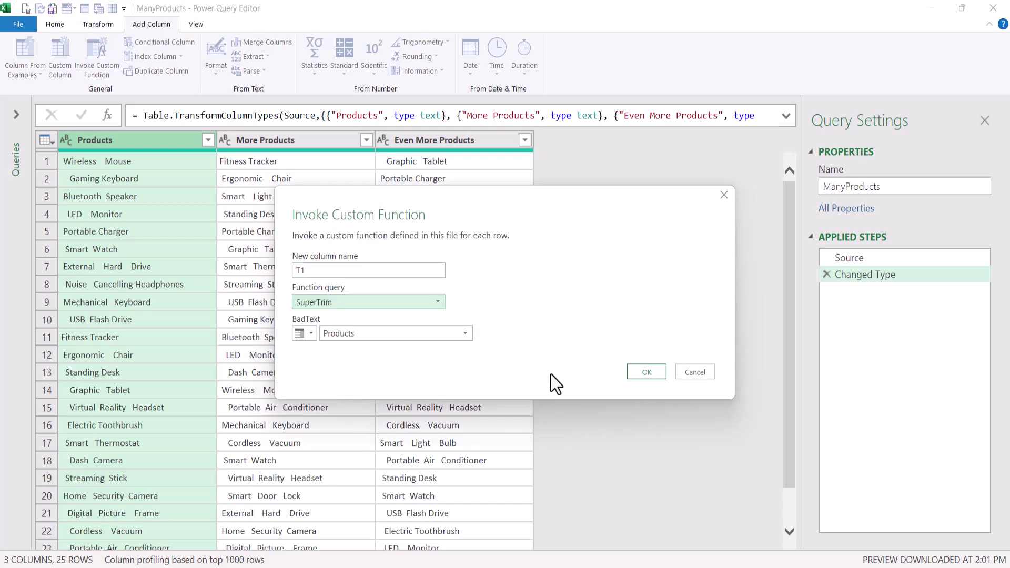
pyautogui.press('Return')
# Add a T2 column that applies SuperTrim to the More Products column
pyautogui.click(286, 136)
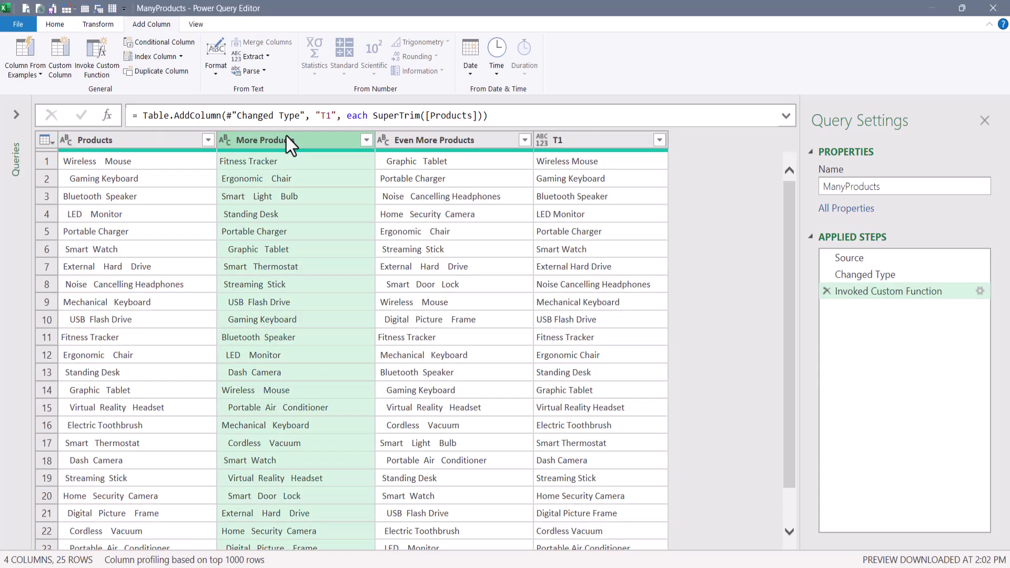
pyautogui.click(92, 63)
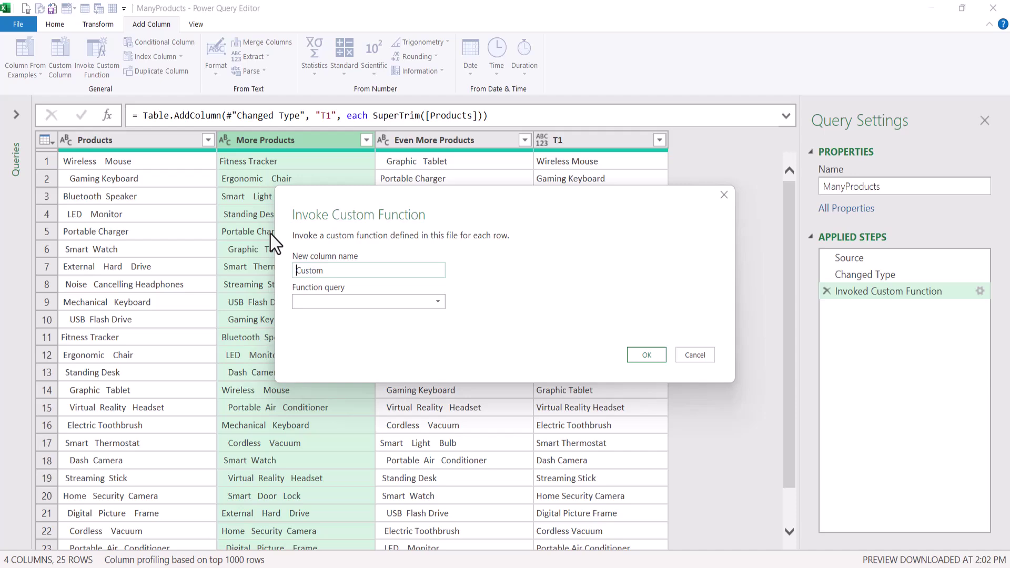
pyautogui.doubleClick(324, 270)
pyautogui.write('T2')
pyautogui.click(354, 303)
pyautogui.click(330, 315)
pyautogui.click(647, 355)
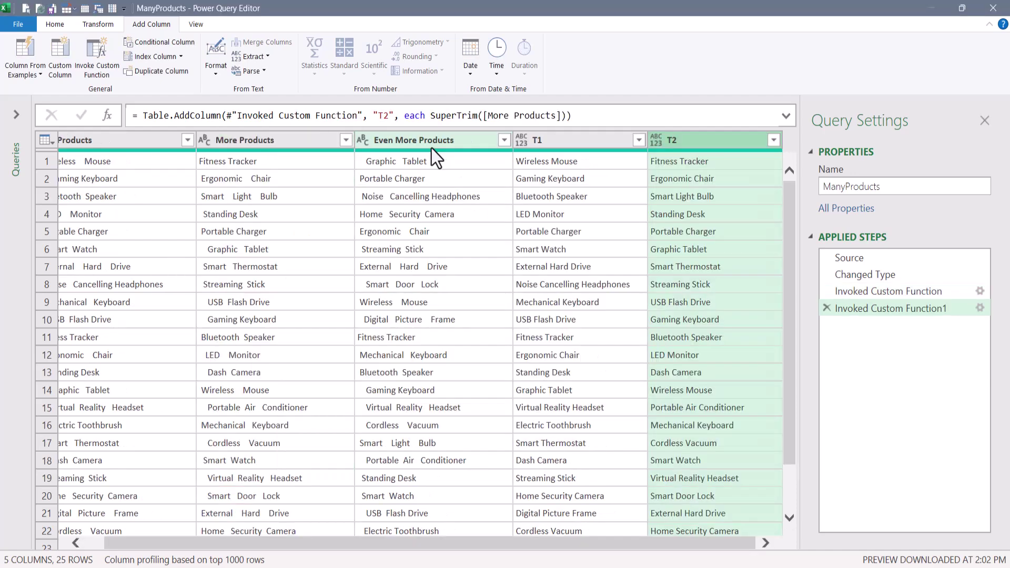
# Add a T3 column applying SuperTrim to Even More Products, then select T1 through T3
pyautogui.click(418, 137)
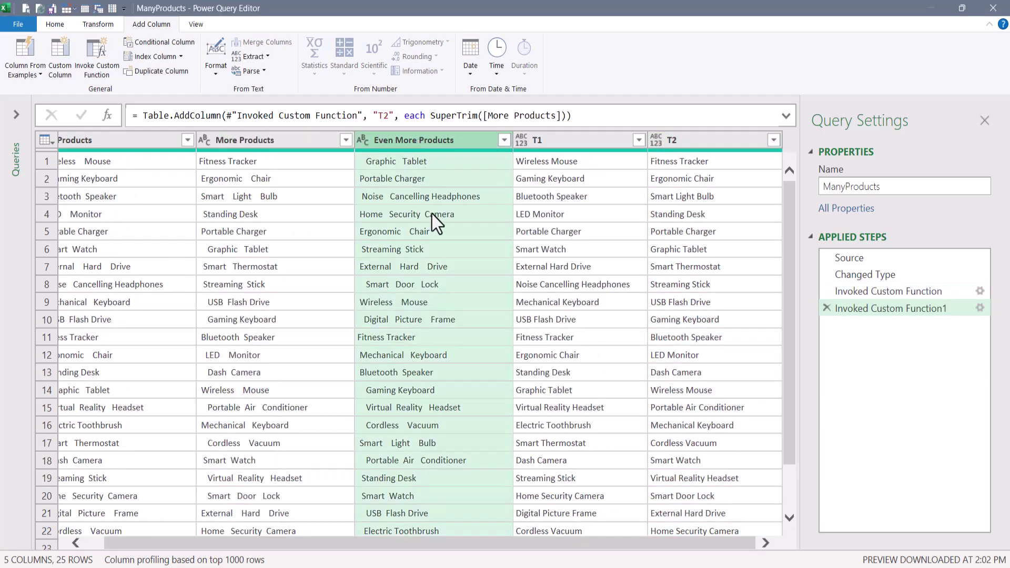
pyautogui.click(94, 56)
pyautogui.doubleClick(316, 269)
pyautogui.write('T')
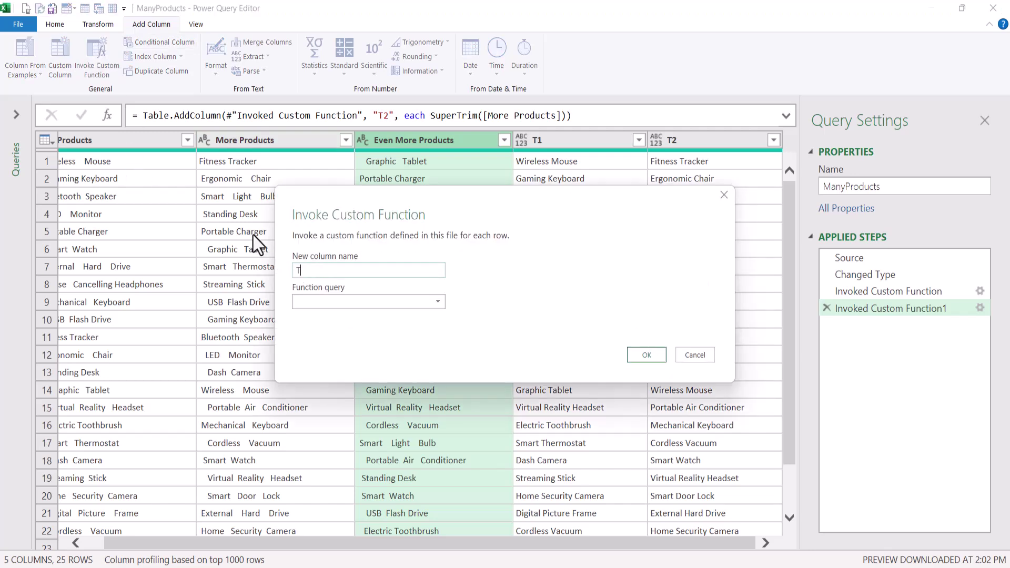
pyautogui.write('3')
pyautogui.click(337, 303)
pyautogui.click(327, 317)
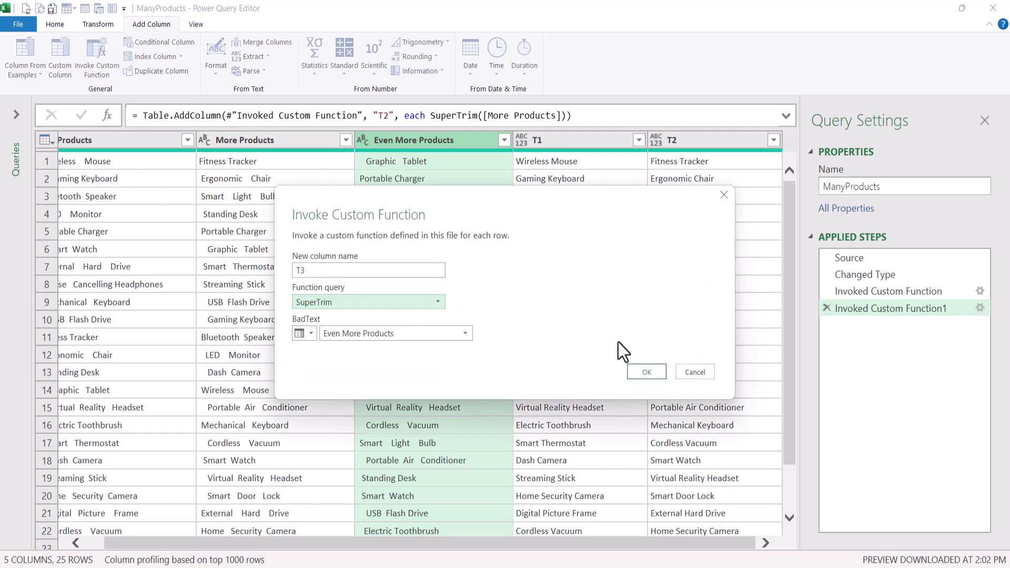
pyautogui.click(646, 372)
pyautogui.click(462, 149)
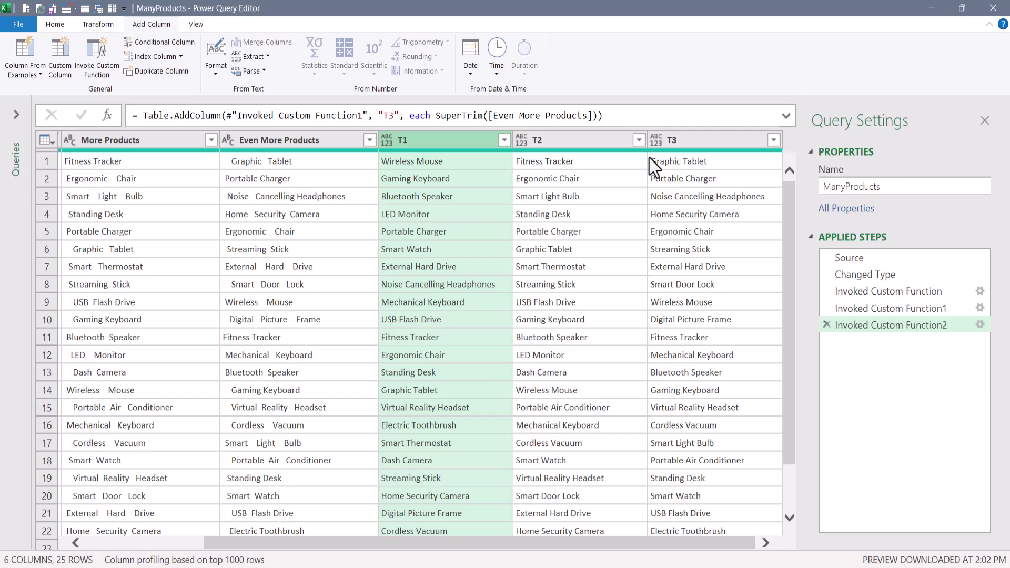
pyautogui.keyDown('shift'); pyautogui.click(703, 143); pyautogui.keyUp('shift')
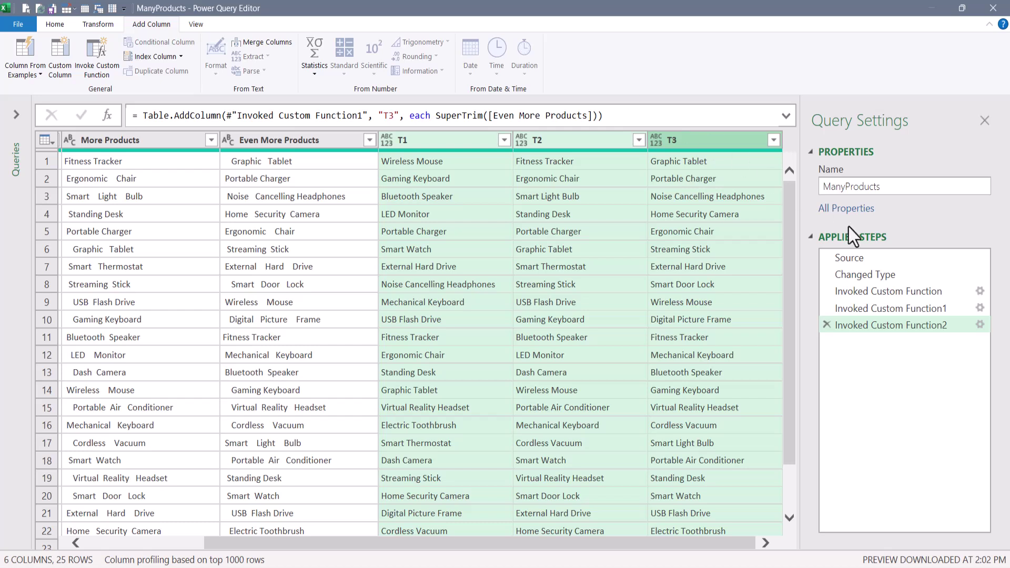
# Delete all ManyProducts steps from Changed Type onward, leaving a new custom step after Source
pyautogui.rightClick(861, 276)
pyautogui.click(782, 302)
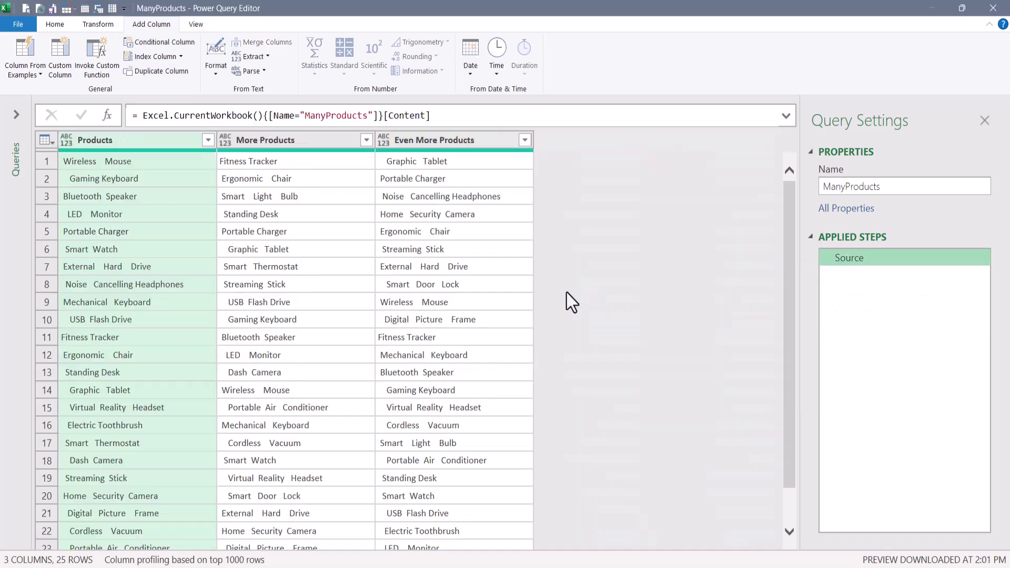
pyautogui.click(105, 114)
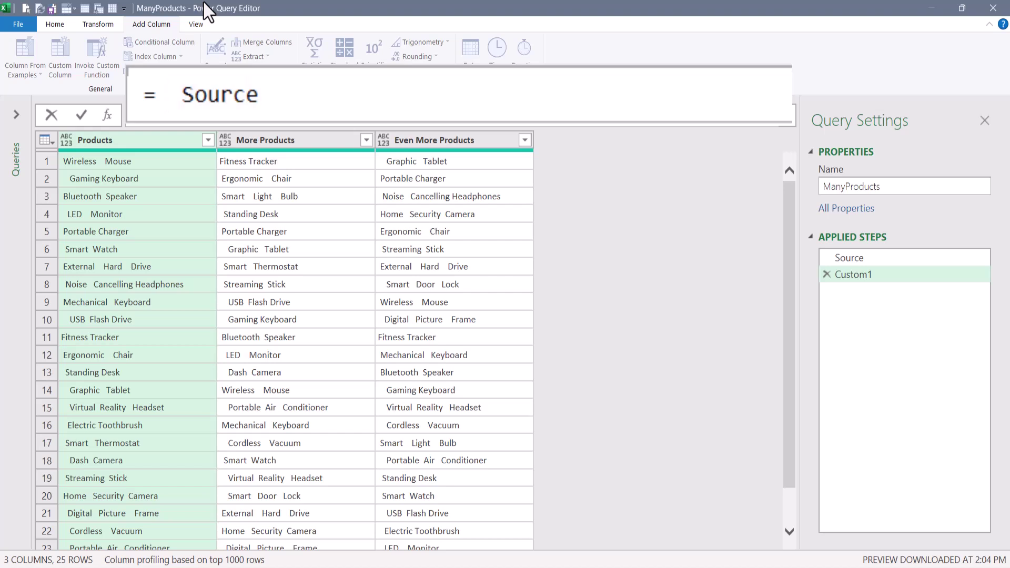
# Enter the step formula = Table.TransformColumns(Source, {}, SuperTrim) to trim every column
pyautogui.write('table')
pyautogui.write('tr')
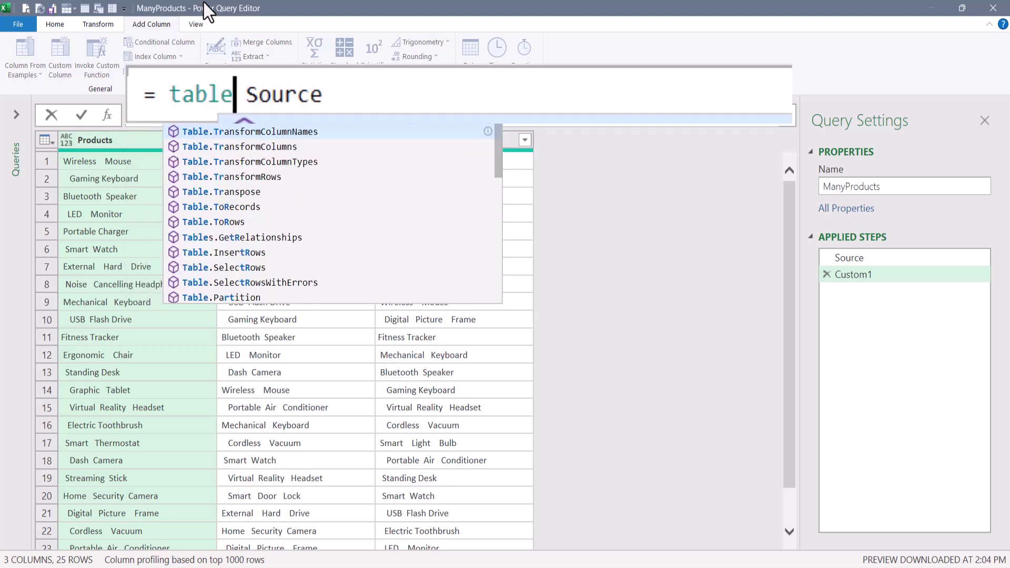
pyautogui.press('Down')
pyautogui.press('Tab')
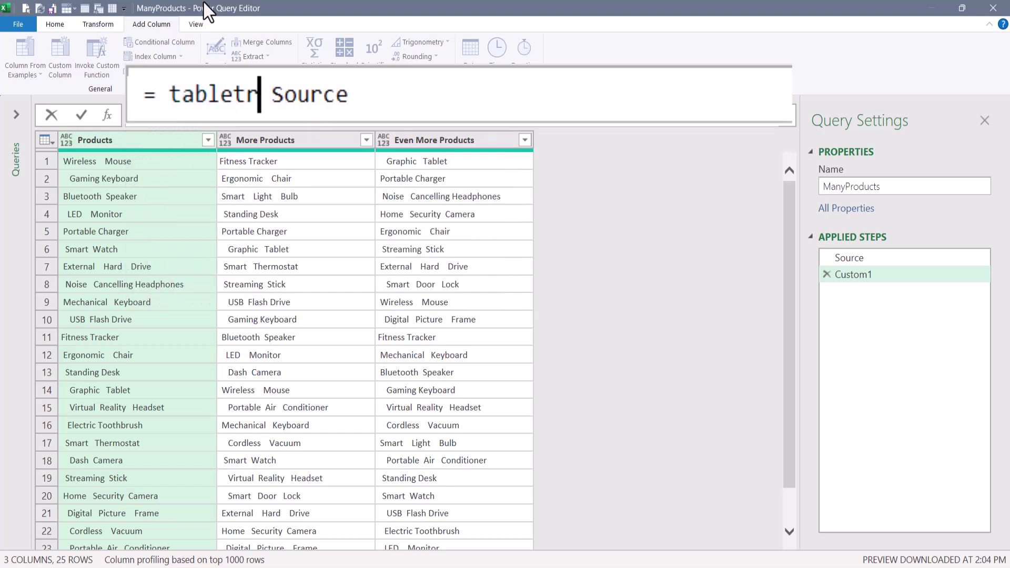
pyautogui.write('(')
pyautogui.press('Delete')
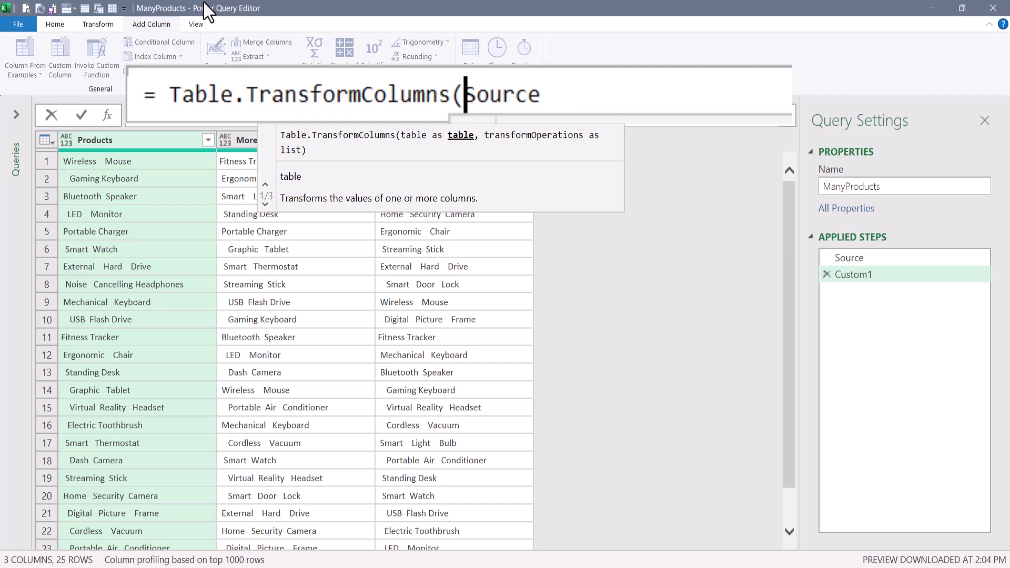
pyautogui.write(',')
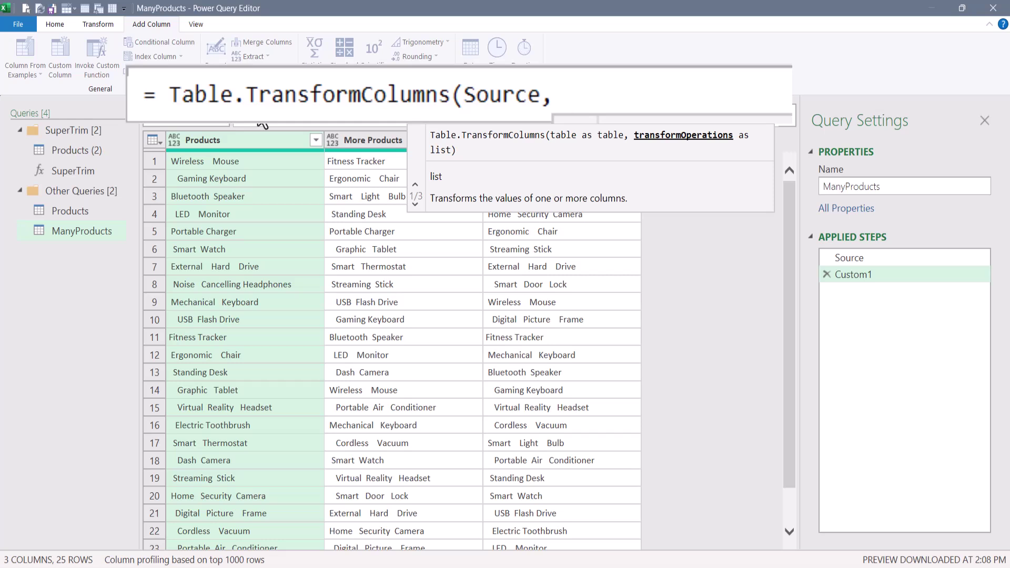
pyautogui.write('{')
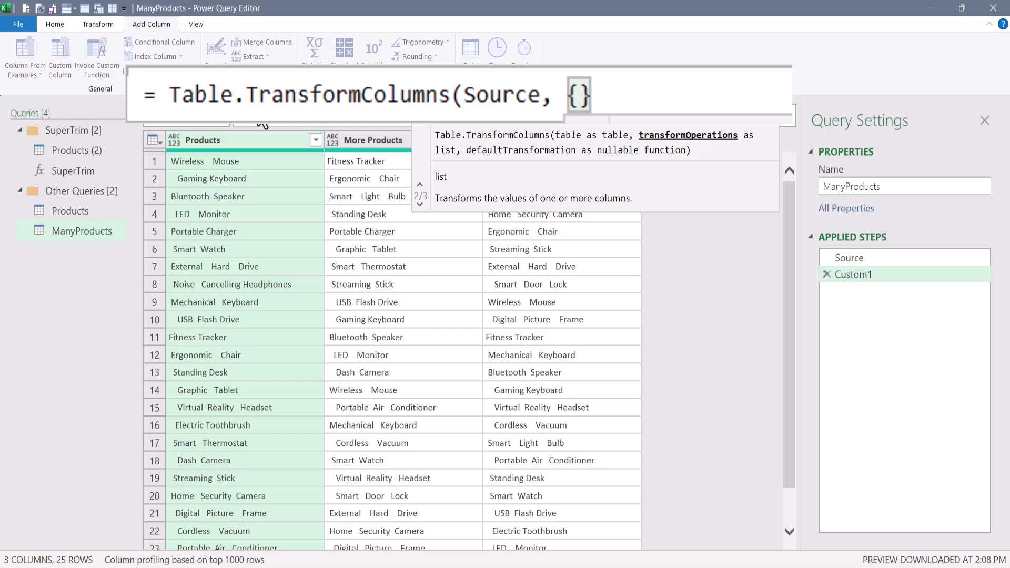
pyautogui.press('Right')
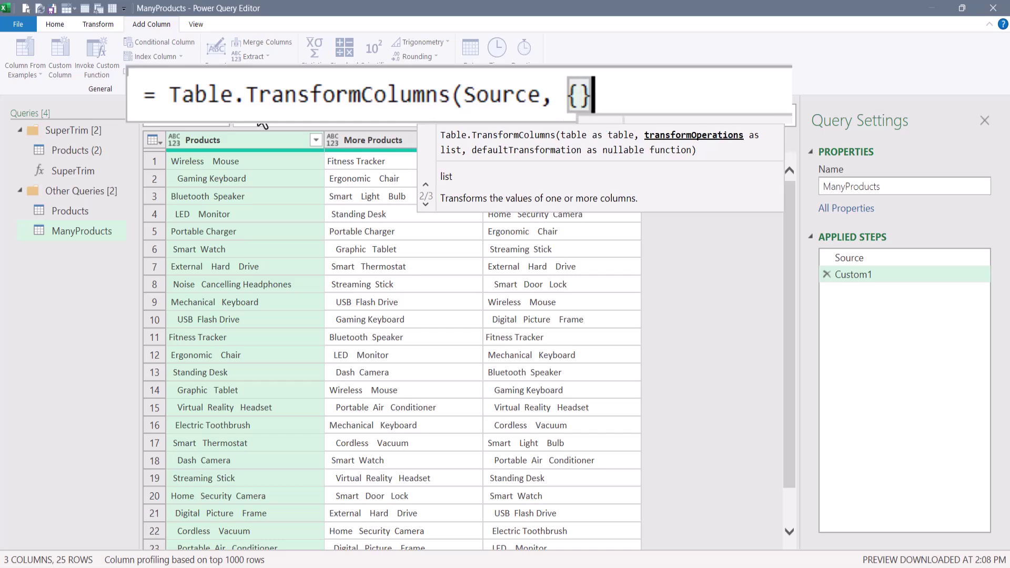
pyautogui.write(', ')
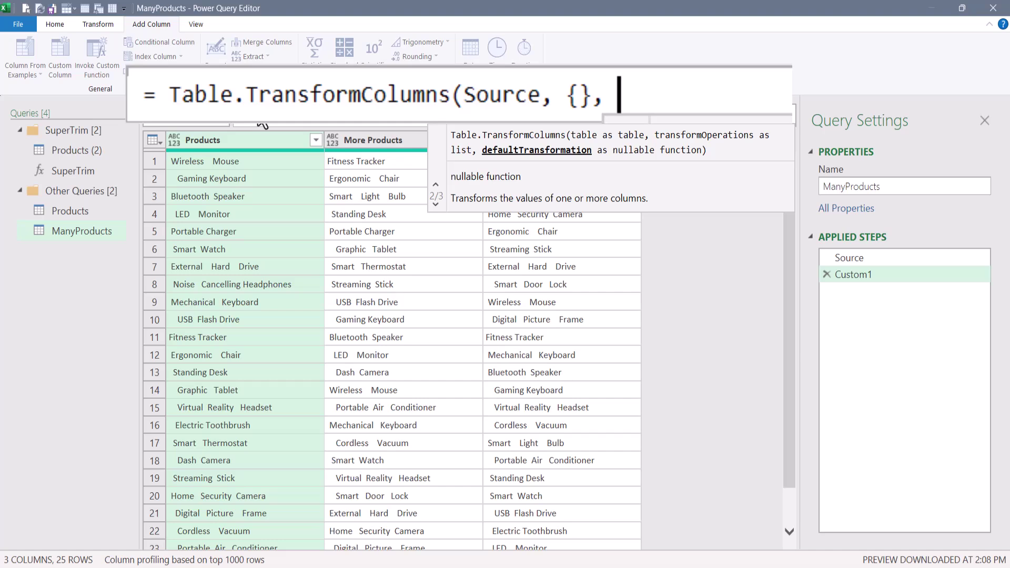
pyautogui.write('sup')
pyautogui.press('Tab')
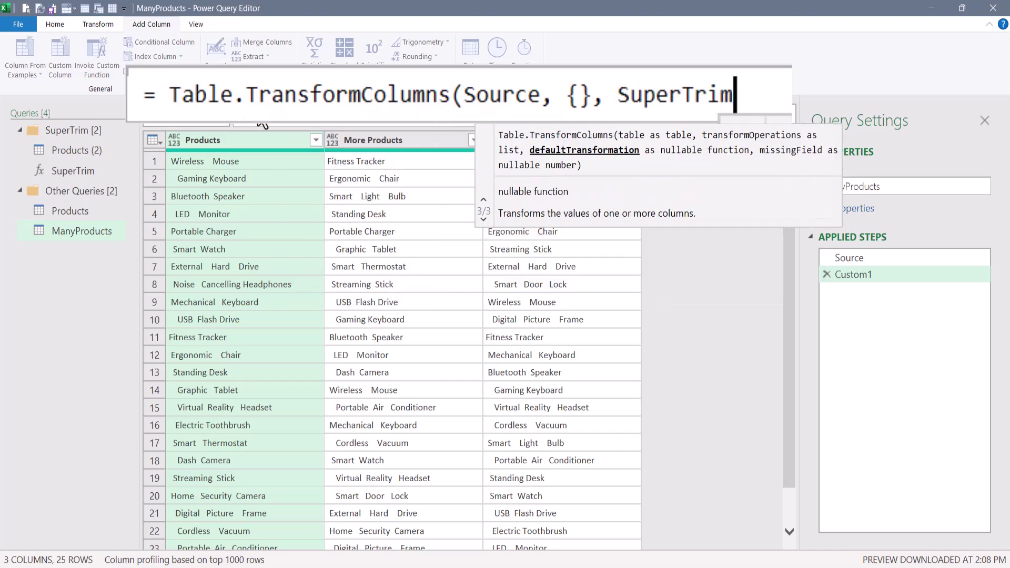
pyautogui.write(')')
pyautogui.press('Return')
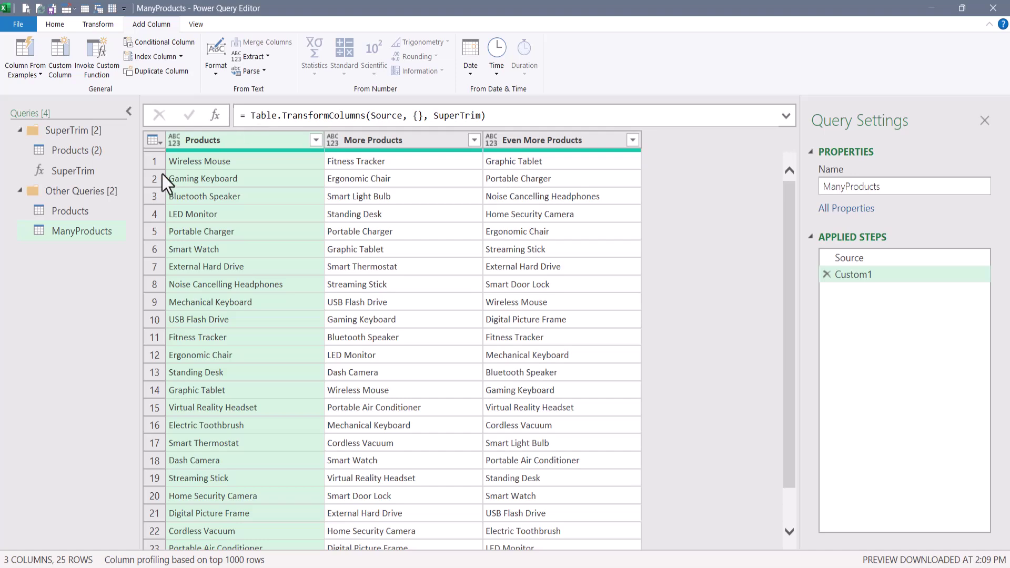
pyautogui.click(77, 213)
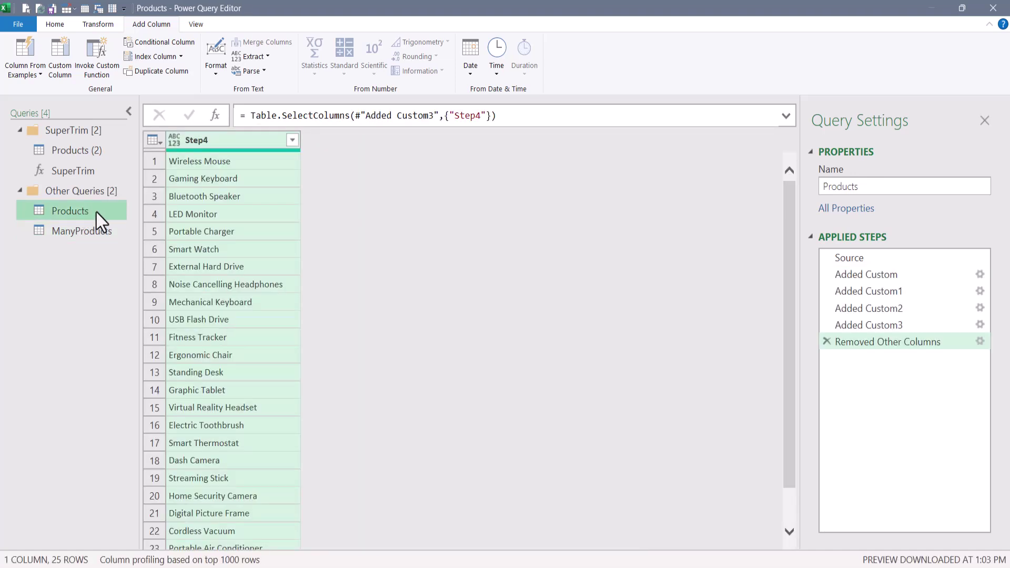
pyautogui.click(870, 328)
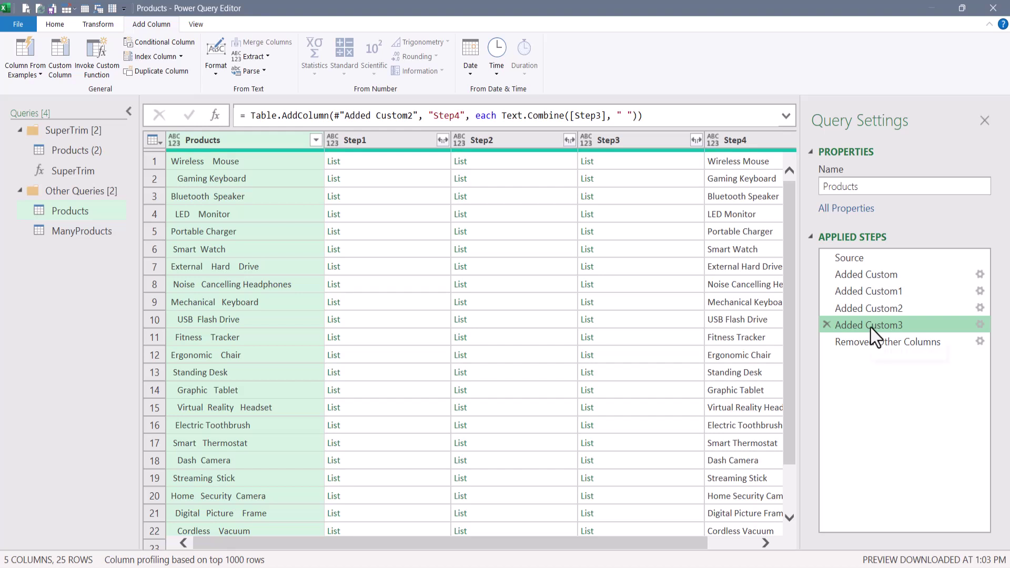
pyautogui.click(59, 171)
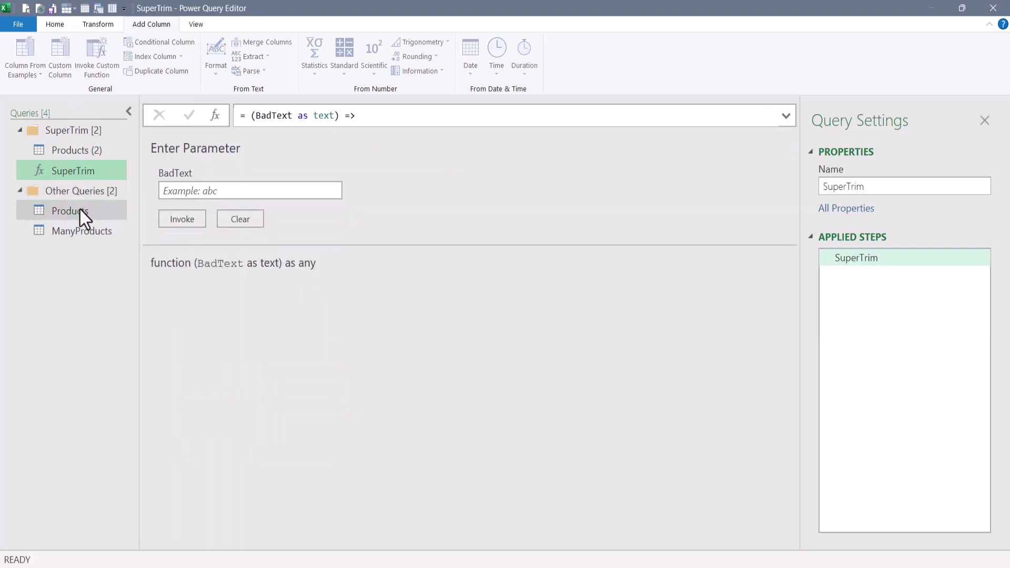
pyautogui.click(80, 210)
pyautogui.click(89, 235)
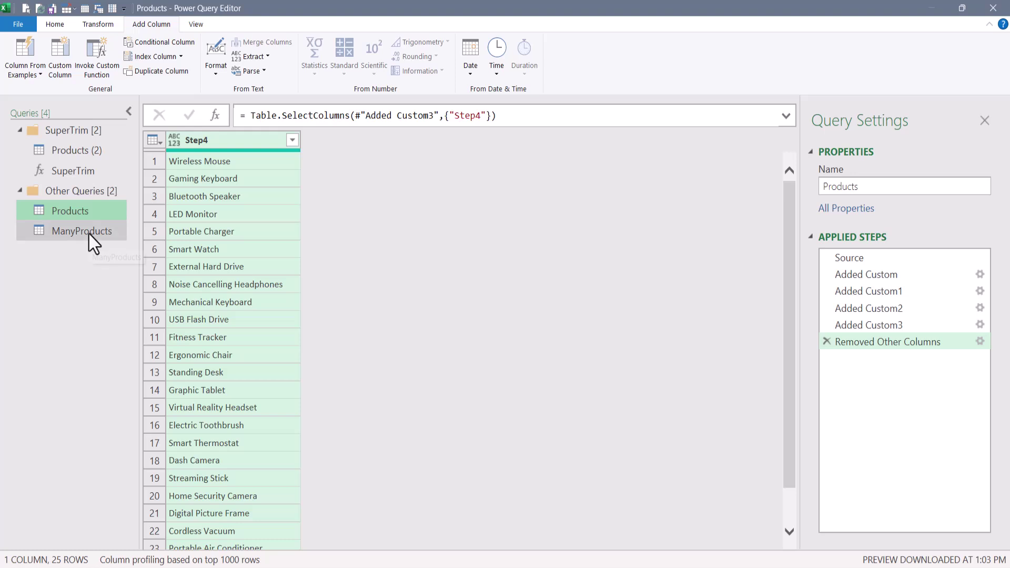